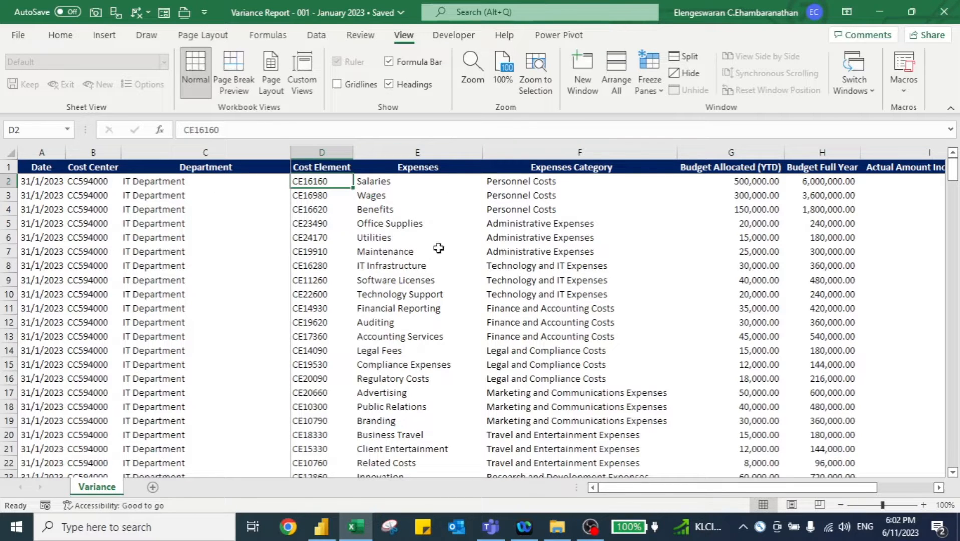
- Examine the columns of the January variance report in the worksheet
key("Right")
key("Right")
key("Right")
key("Right")
key("Right")
key("Left")
key("Left")
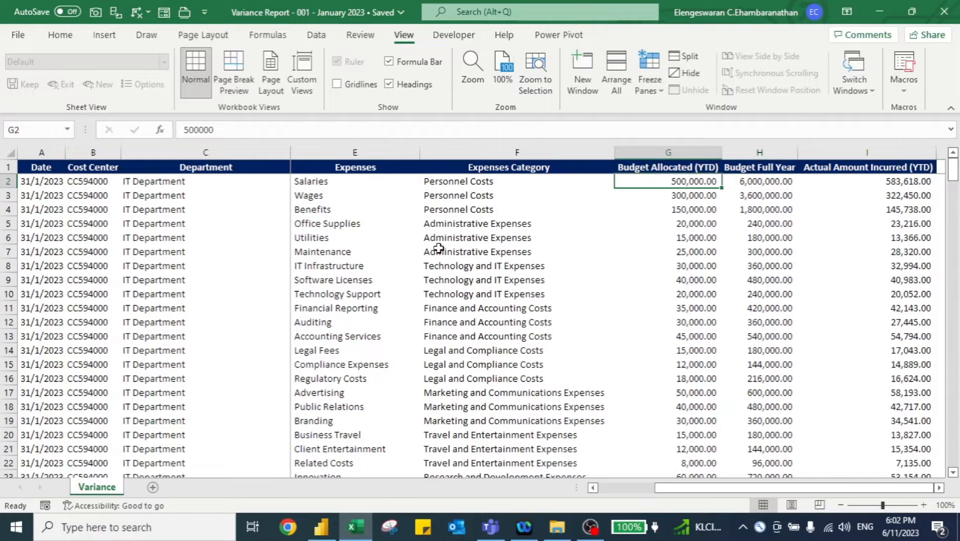
key("Right")
key("Right")
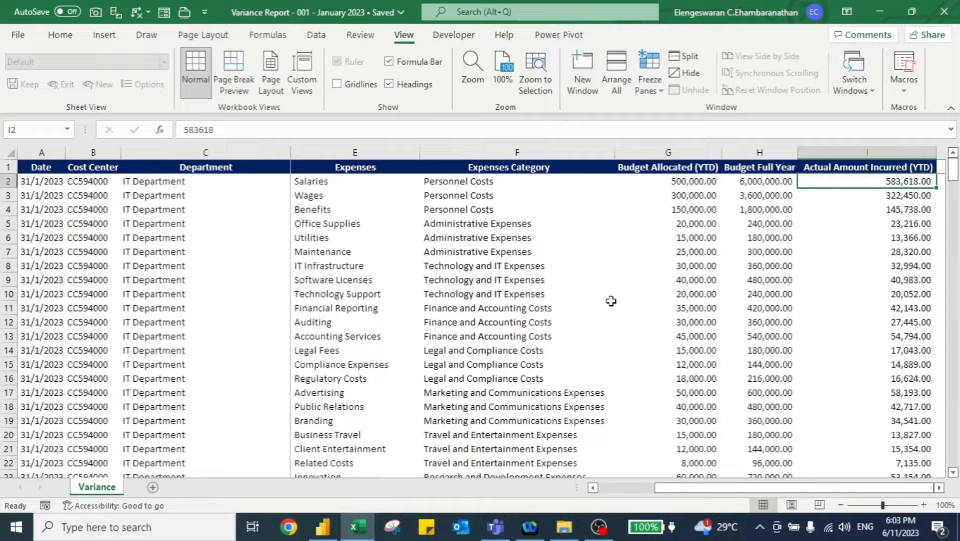
- Switch to Power BI Desktop and load the Variance sheet from the Variance Report - 001 - January 2023 workbook into Power Query
left_click(326, 528)
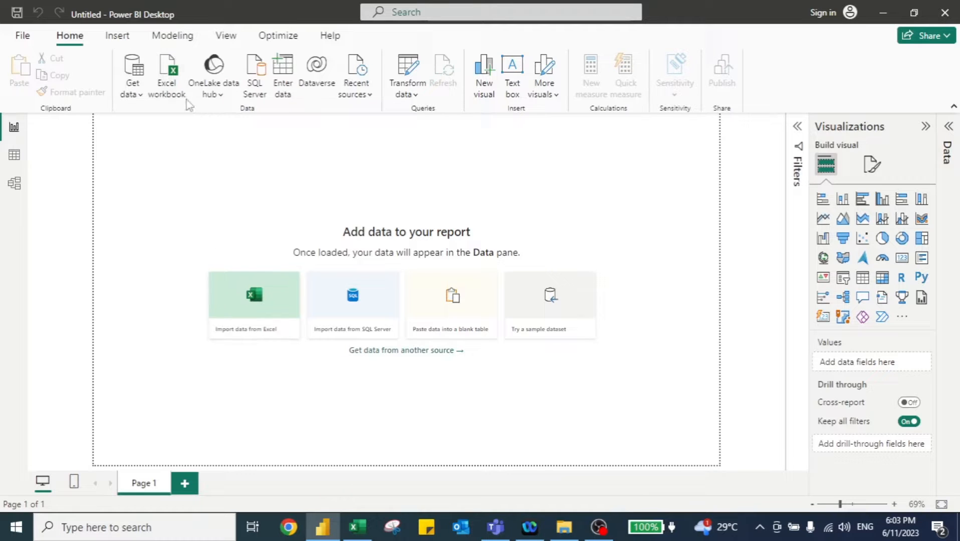
left_click(173, 74)
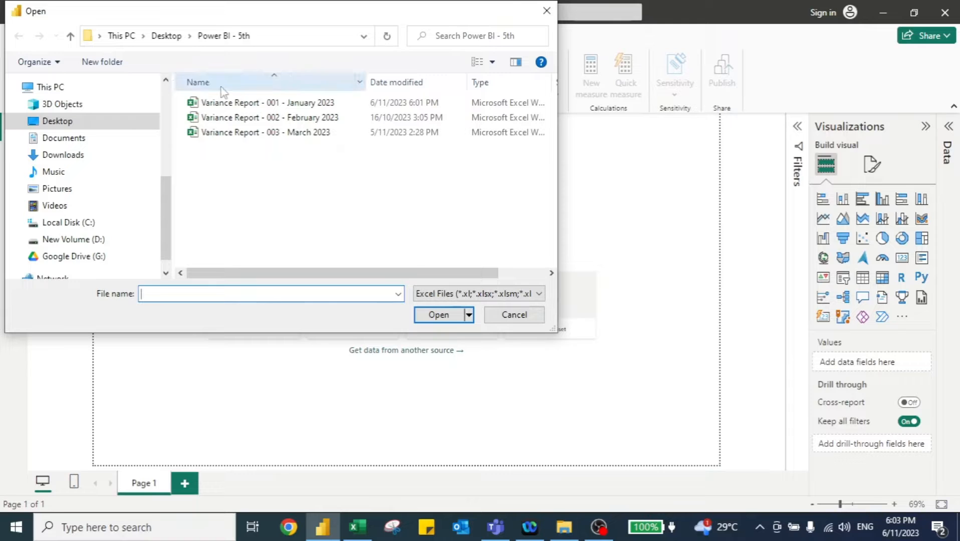
left_click(249, 102)
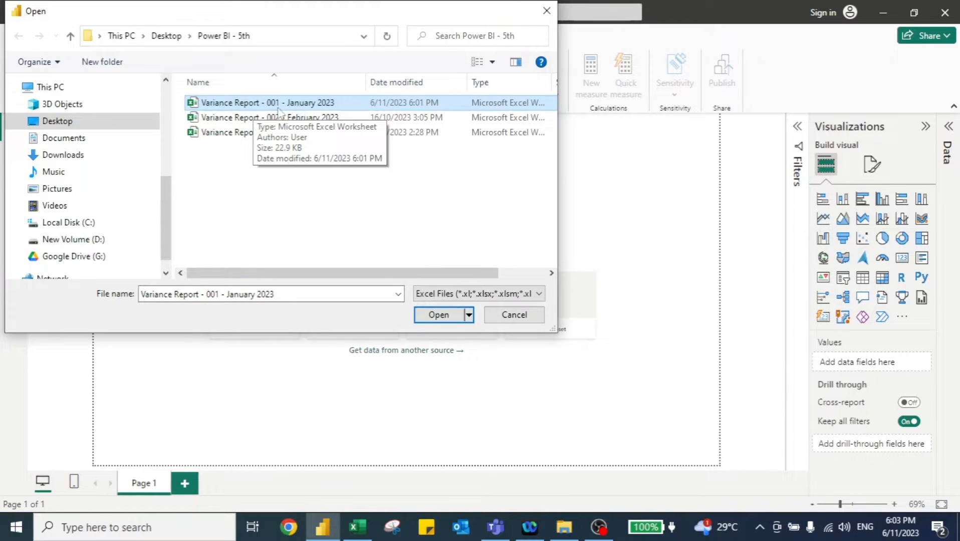
left_click(437, 315)
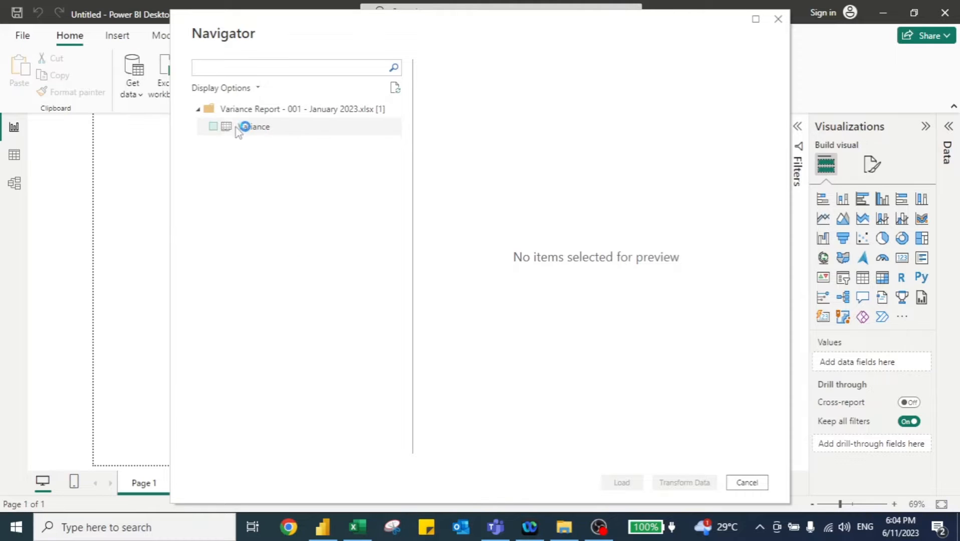
left_click(214, 126)
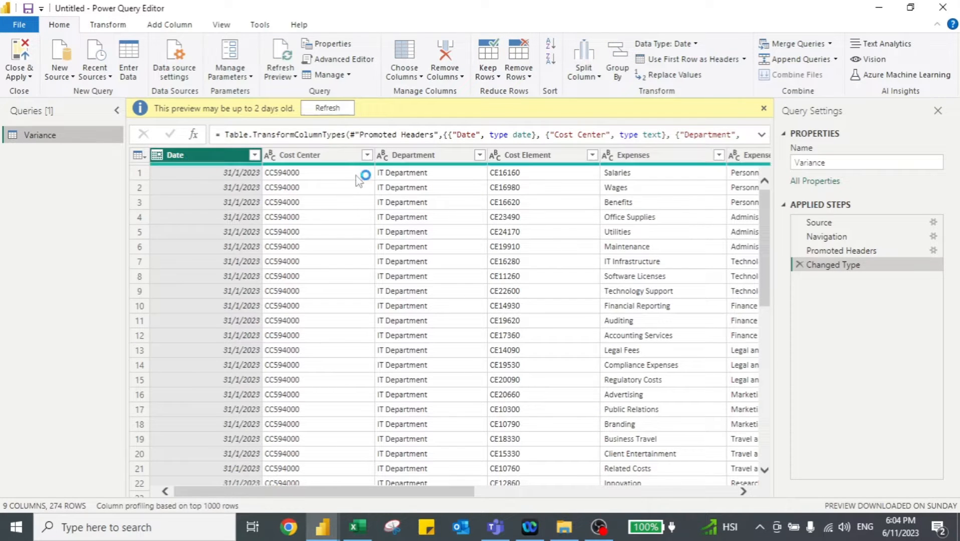
- Add a new column holding the month name extracted from the Date column
scroll(461, 195, "right", 10)
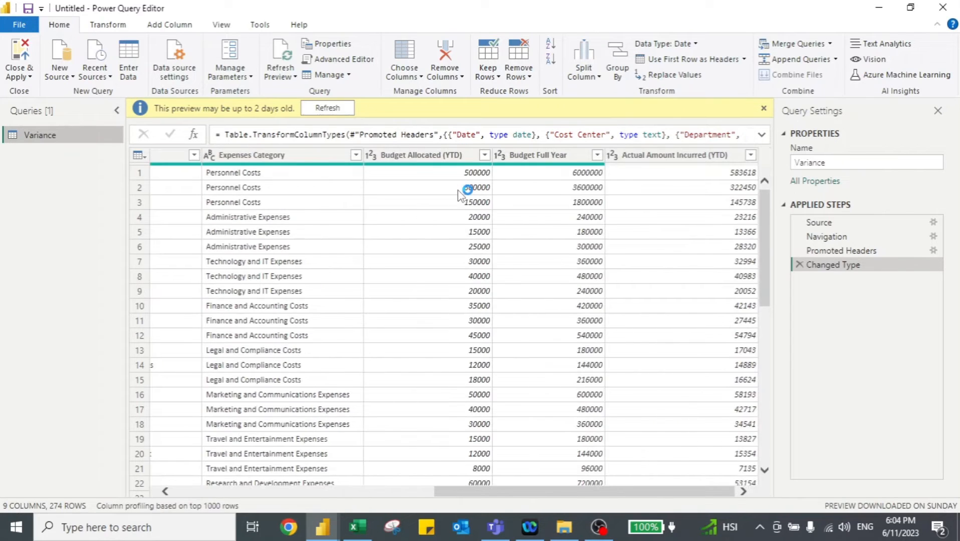
left_click(414, 160)
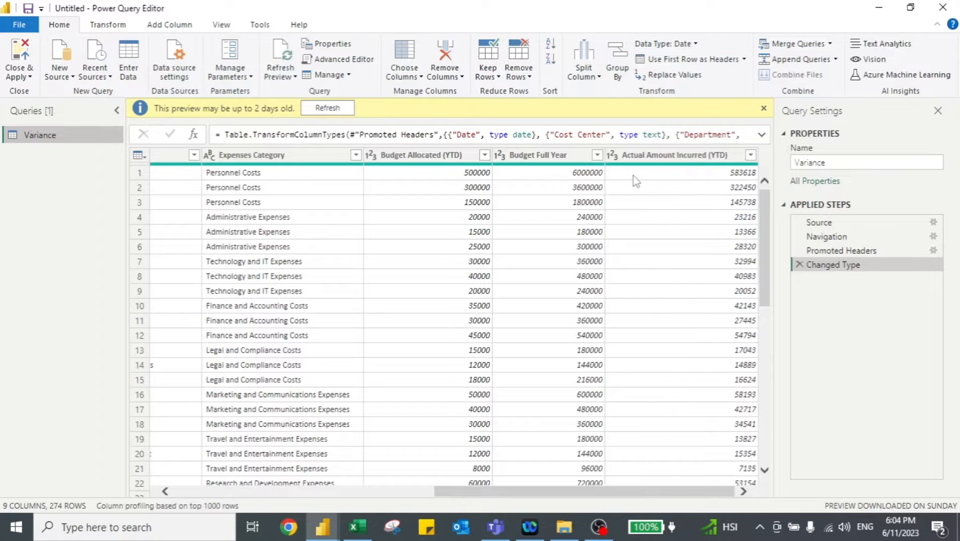
scroll(633, 175, "left", 10)
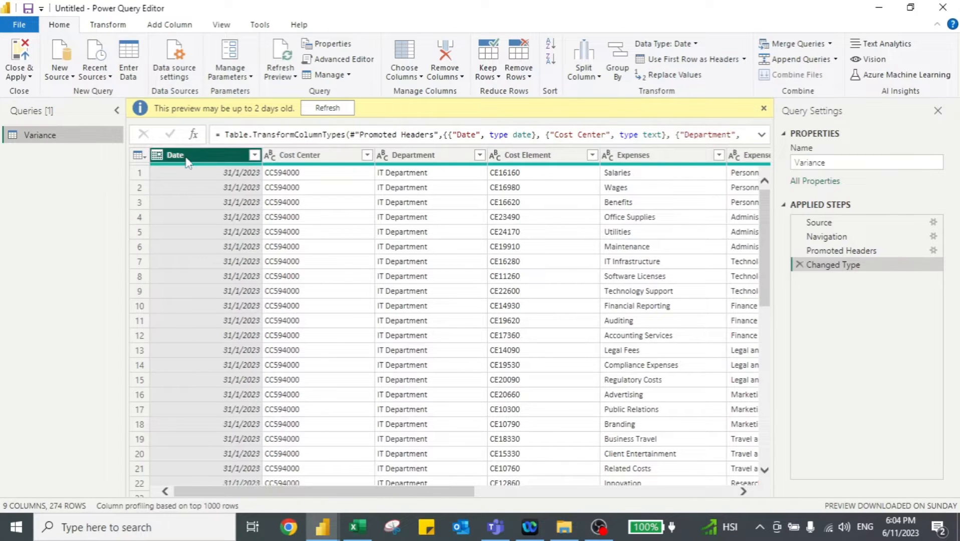
left_click(171, 30)
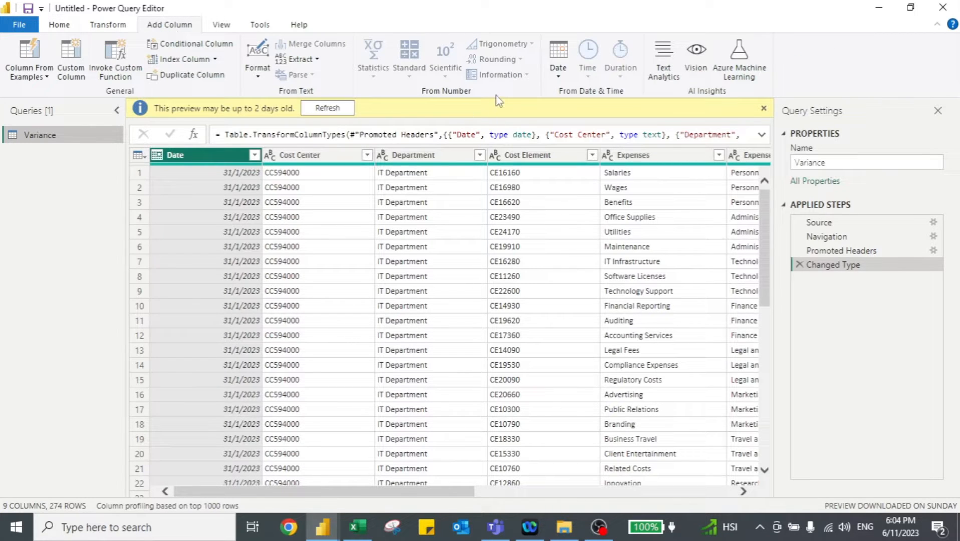
left_click(559, 75)
mouse_move(608, 164)
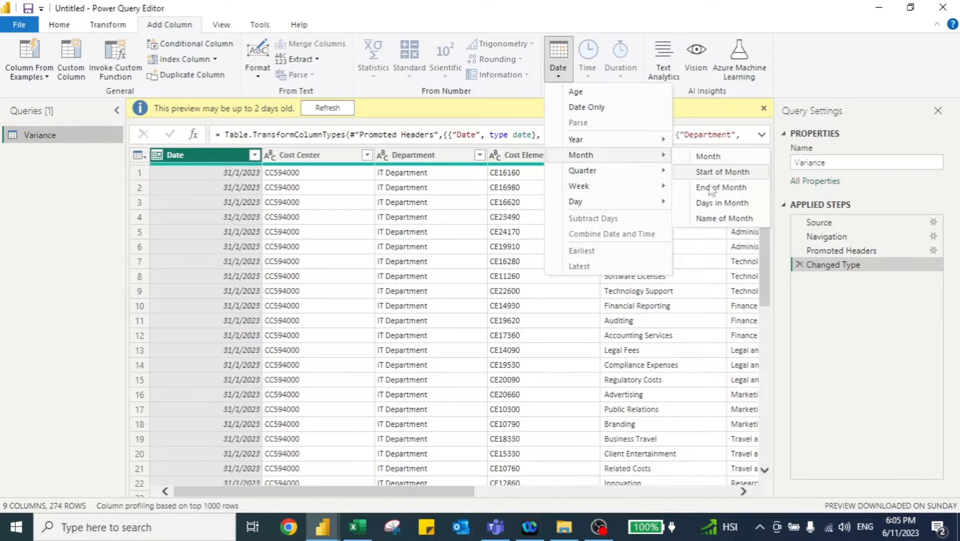
left_click(722, 218)
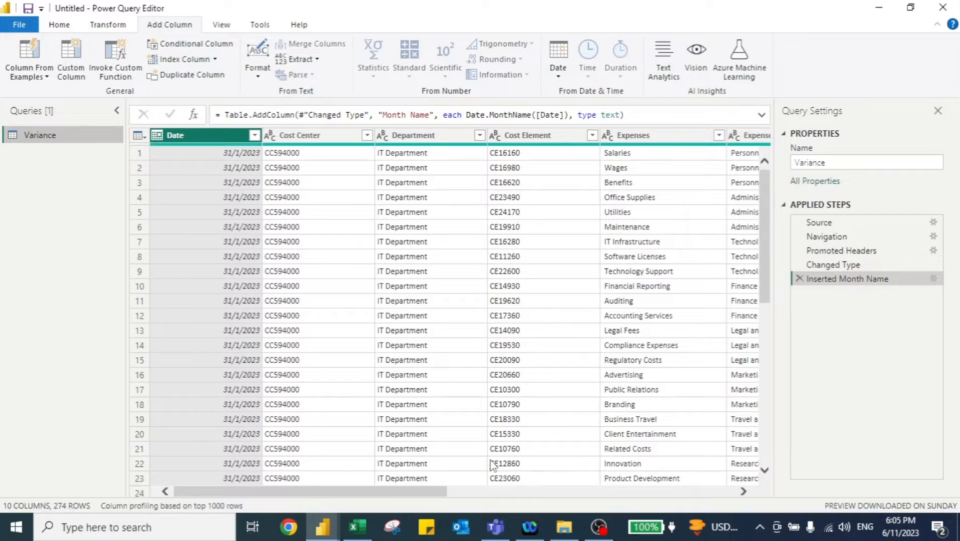
- Move the Month Name column to the beginning of the table
left_click_drag(412, 492, 700, 492)
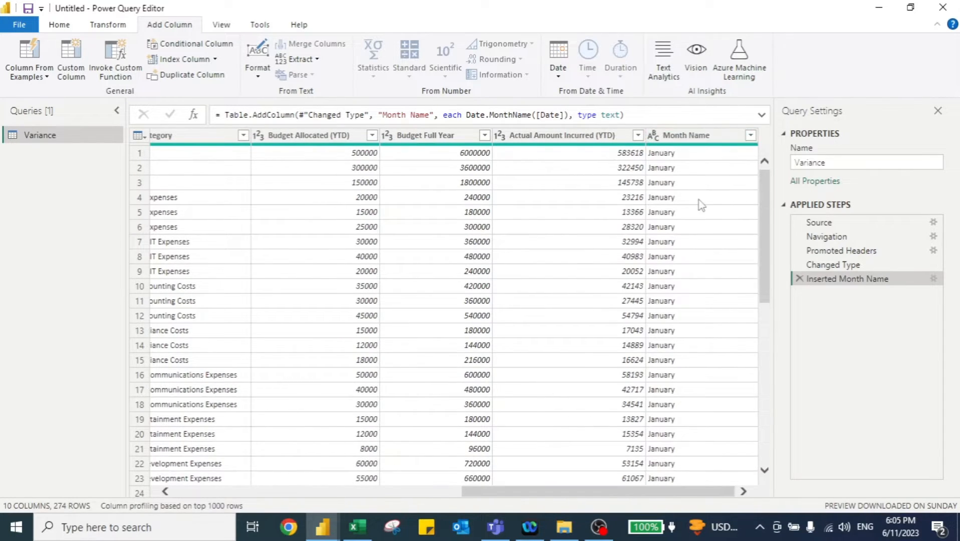
left_click(697, 139)
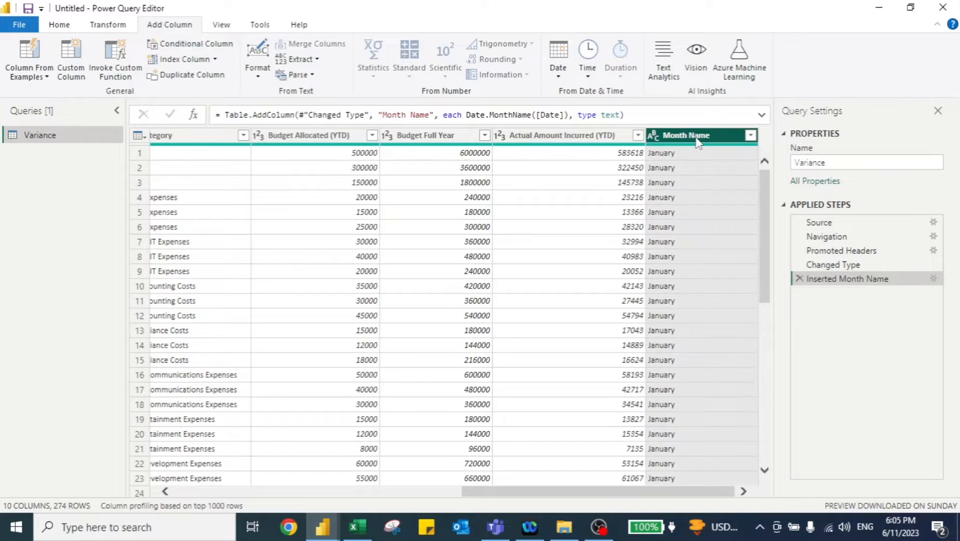
right_click(698, 142)
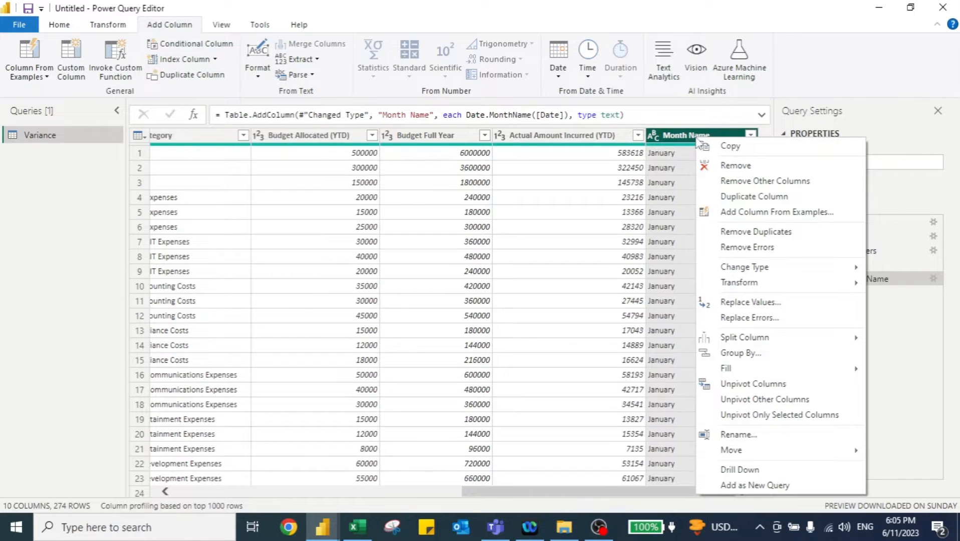
mouse_move(740, 452)
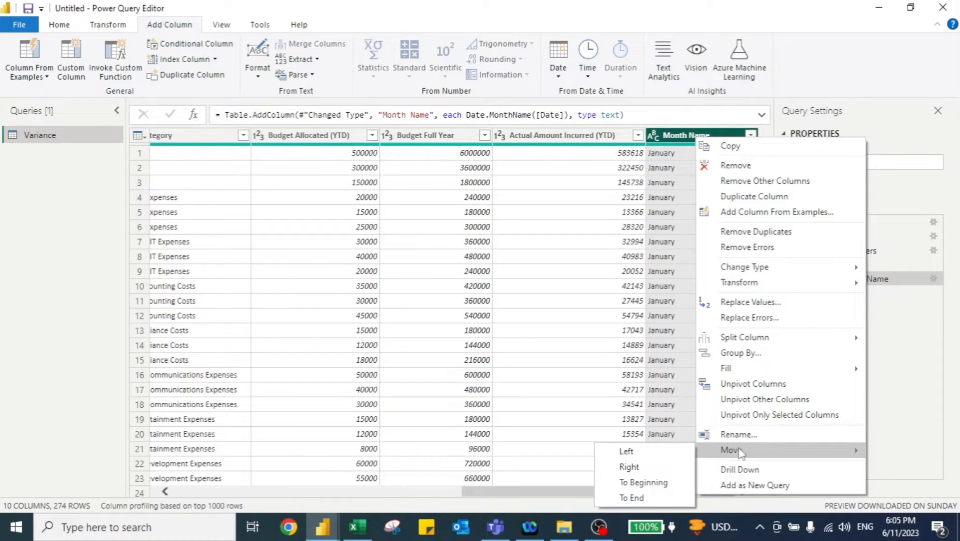
left_click(662, 482)
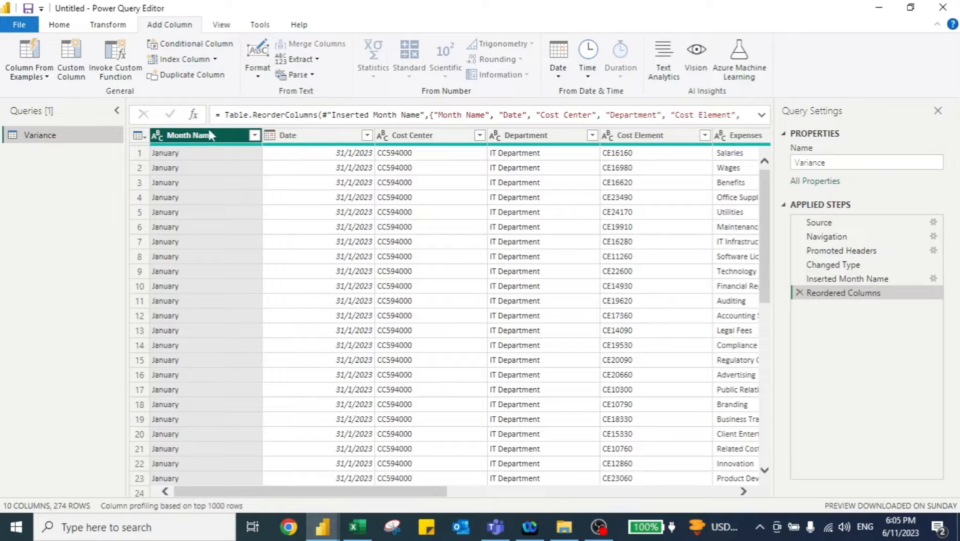
- Close the Power Query Editor and apply the pending query changes to the report
left_click(57, 23)
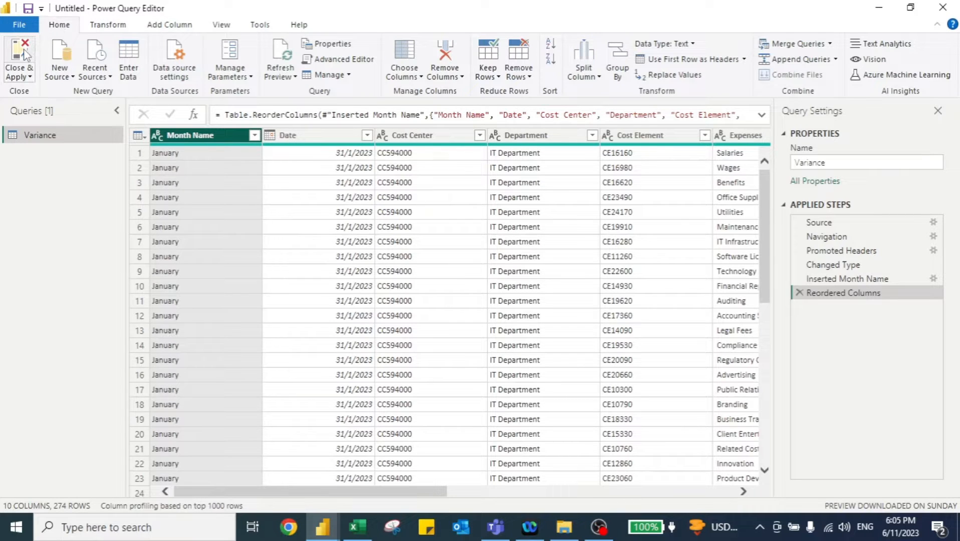
left_click(23, 48)
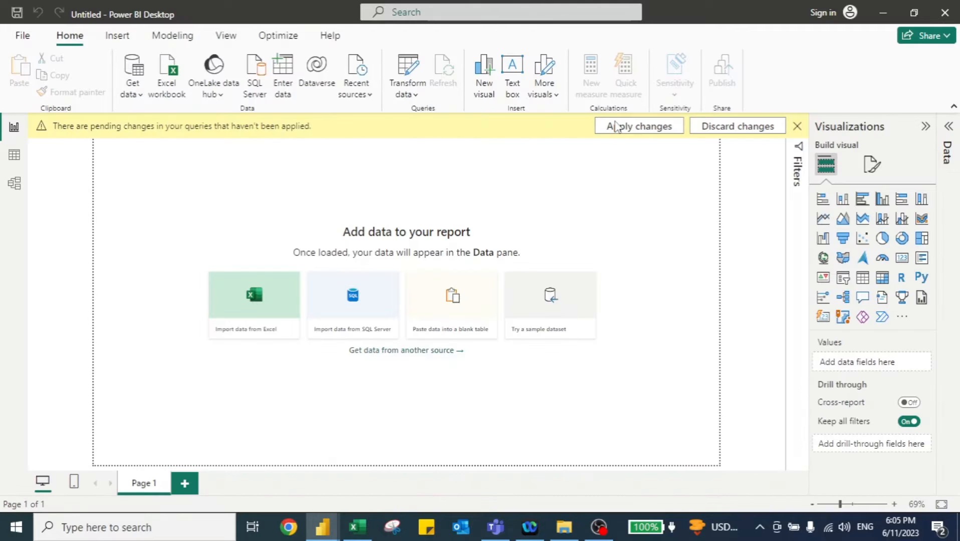
left_click(616, 126)
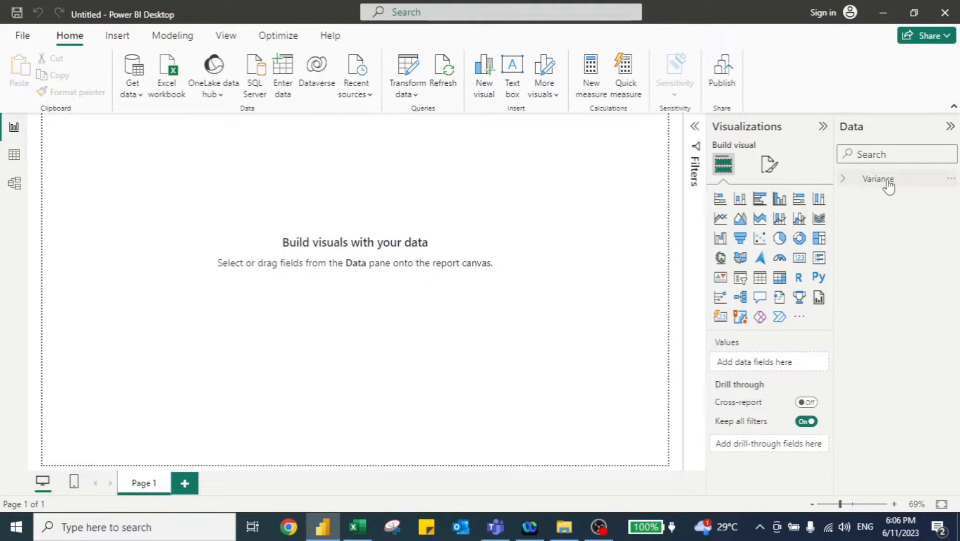
- Expand the Variance table's fields and add a Card visual to the report canvas
left_click(845, 180)
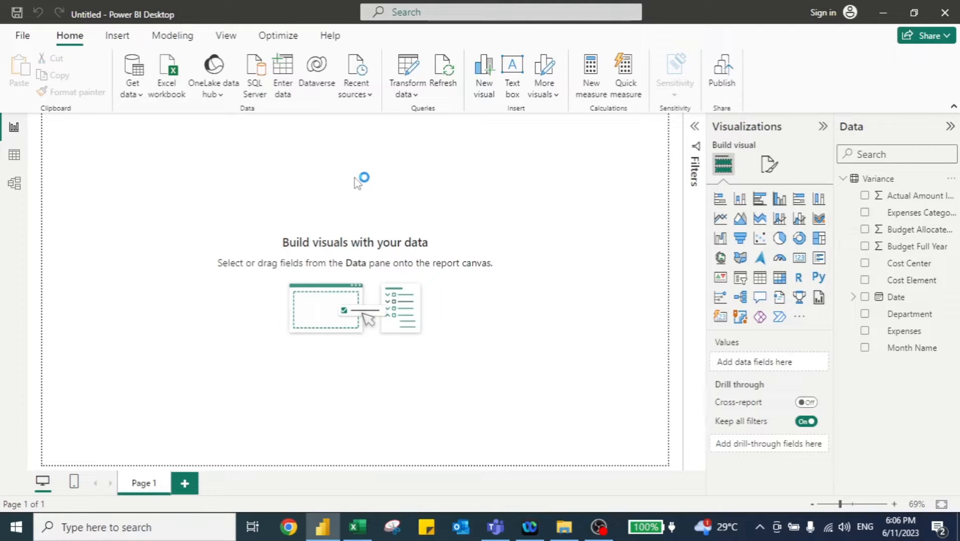
left_click(804, 261)
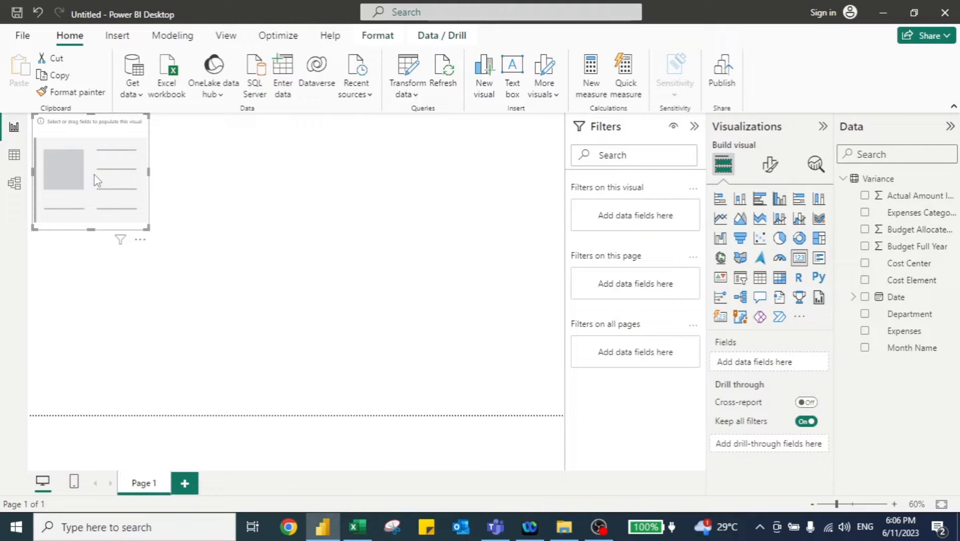
- Create a measure Title = "Variance Analysis as of "&SELECTEDVALUE('Variance'[Month Name],"")&" 2023"
left_click(590, 91)
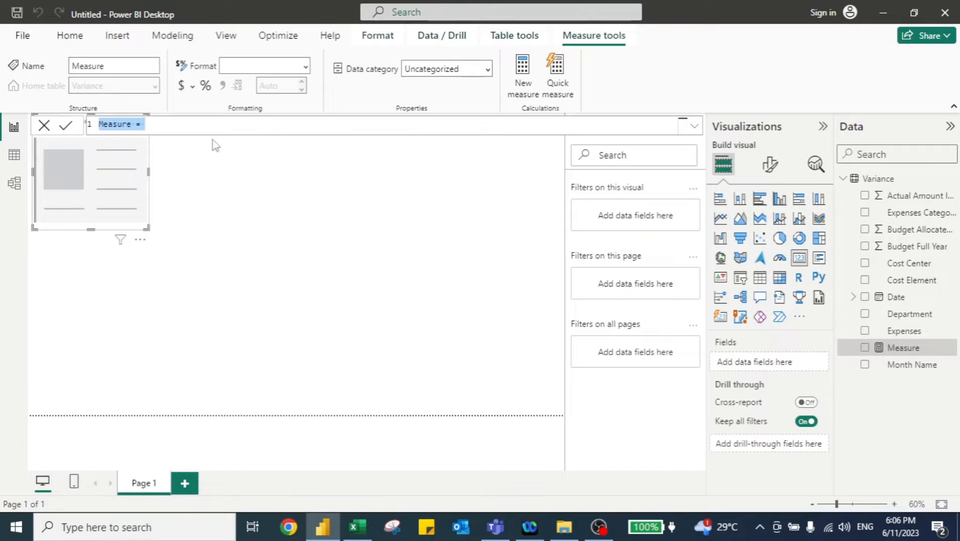
key("Left")
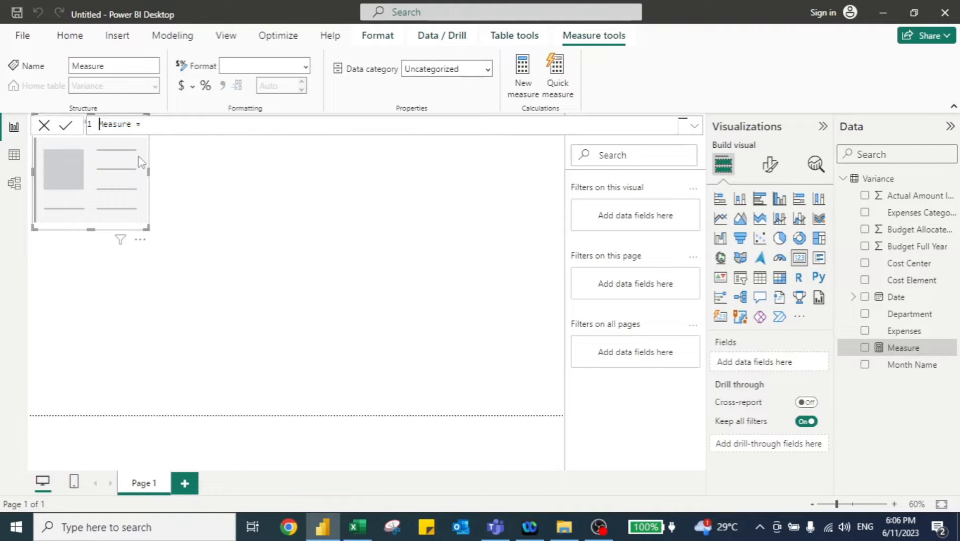
key("ctrl+shift+Right")
type("Title =\"Variance Analysis as of")
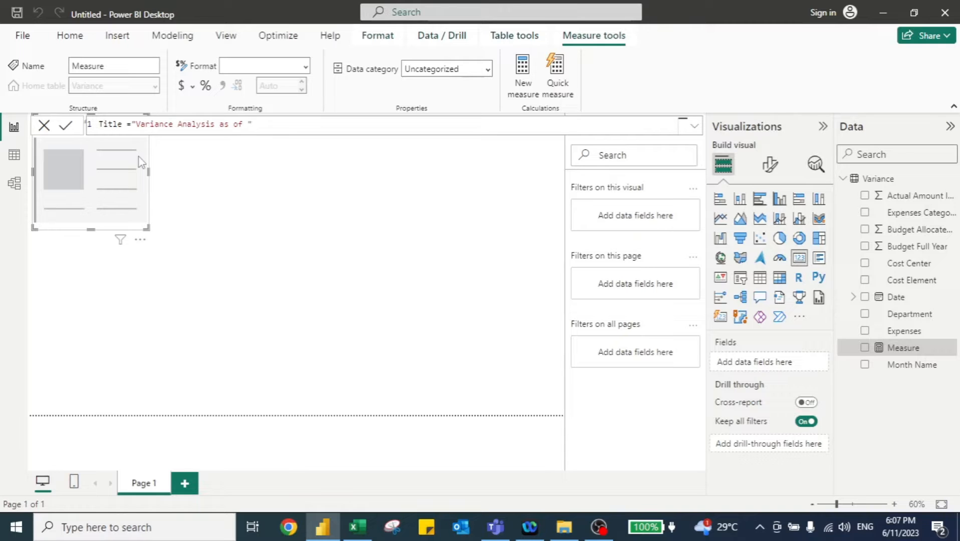
type("\"&selec")
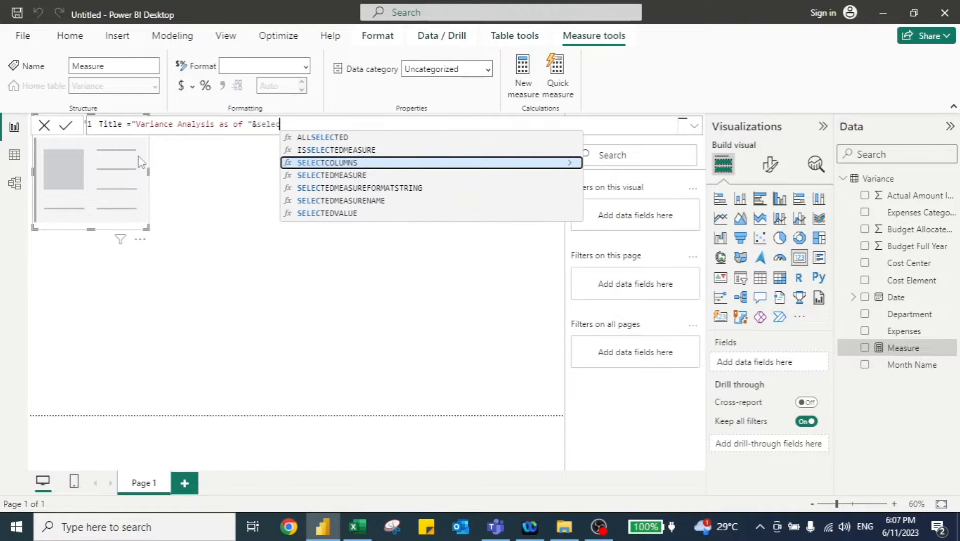
key("Down")
key("Down")
key("Down")
key("Down")
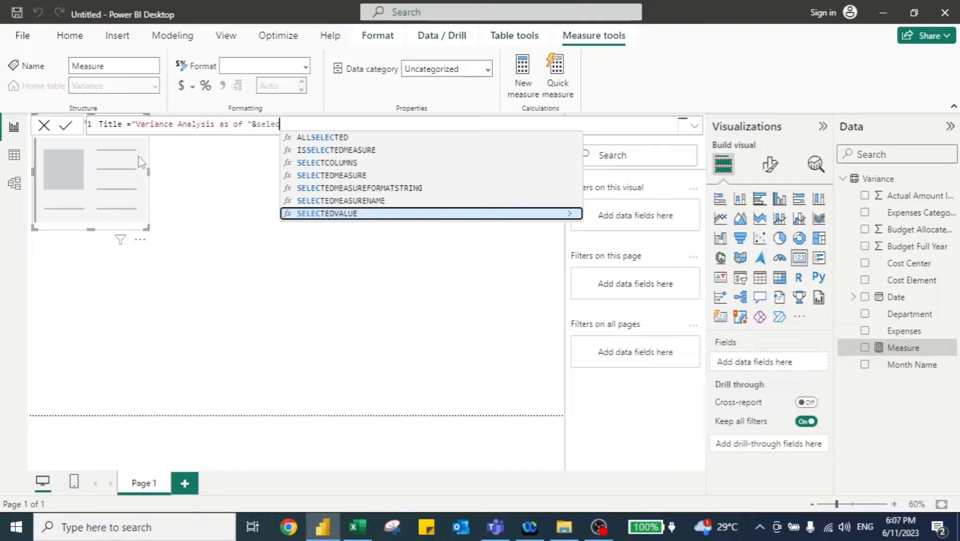
key("Tab")
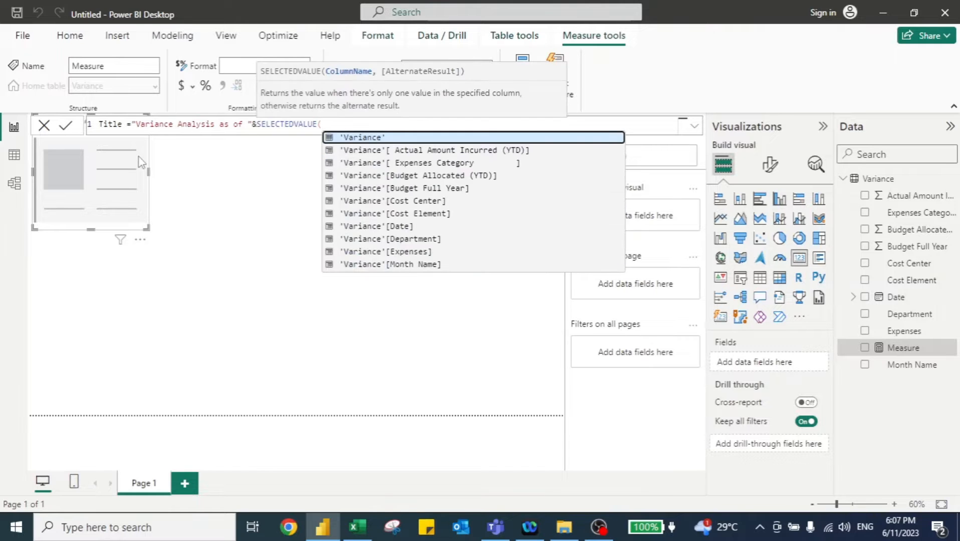
type("mon")
key("Tab")
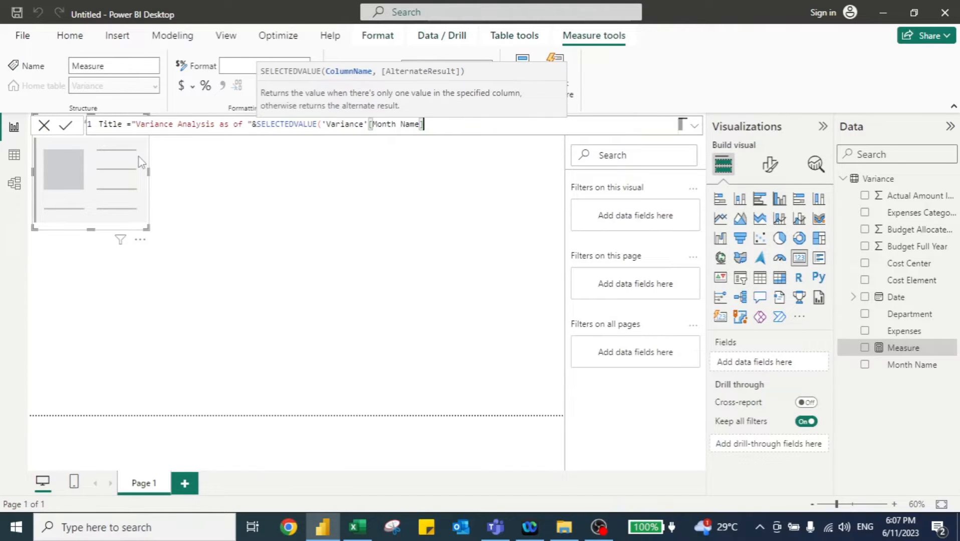
type(",\"\"")
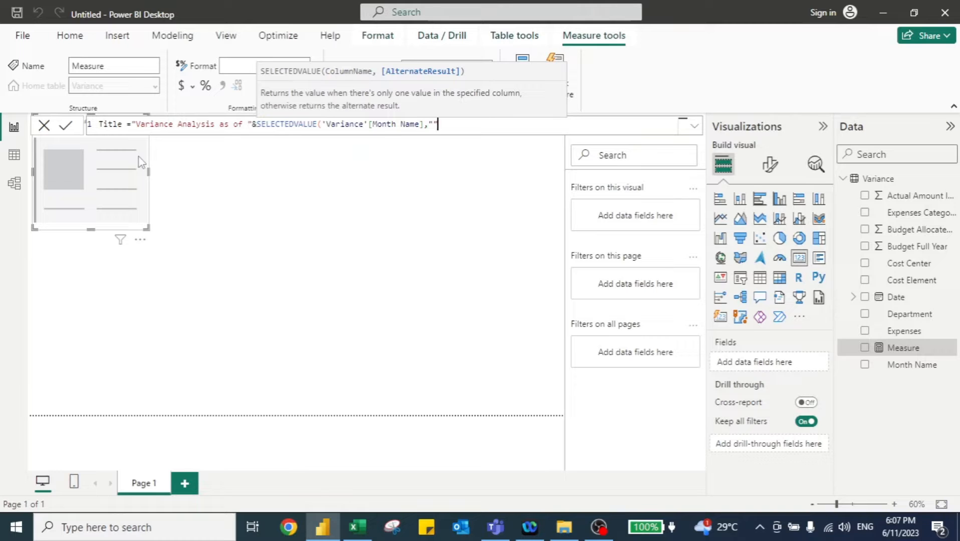
type(")&\" 2023")
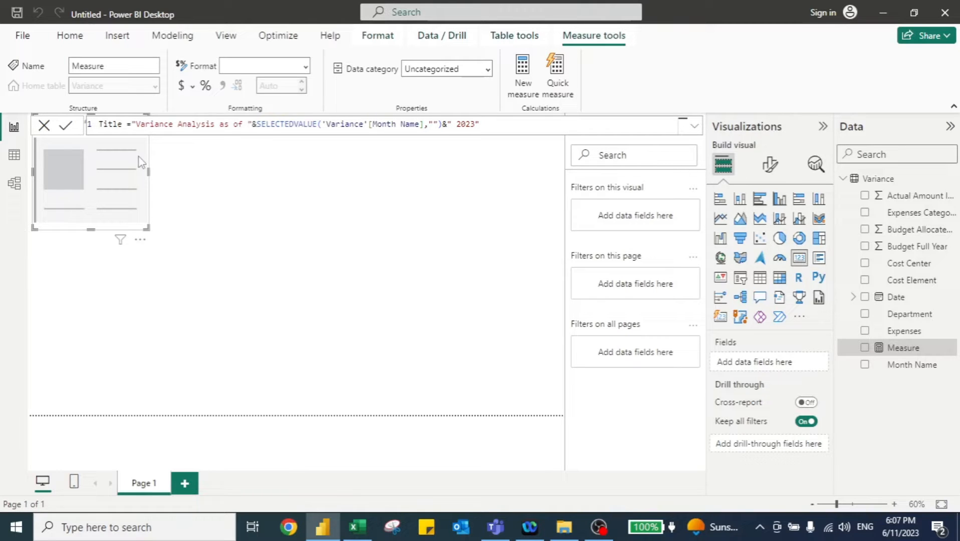
key("Return")
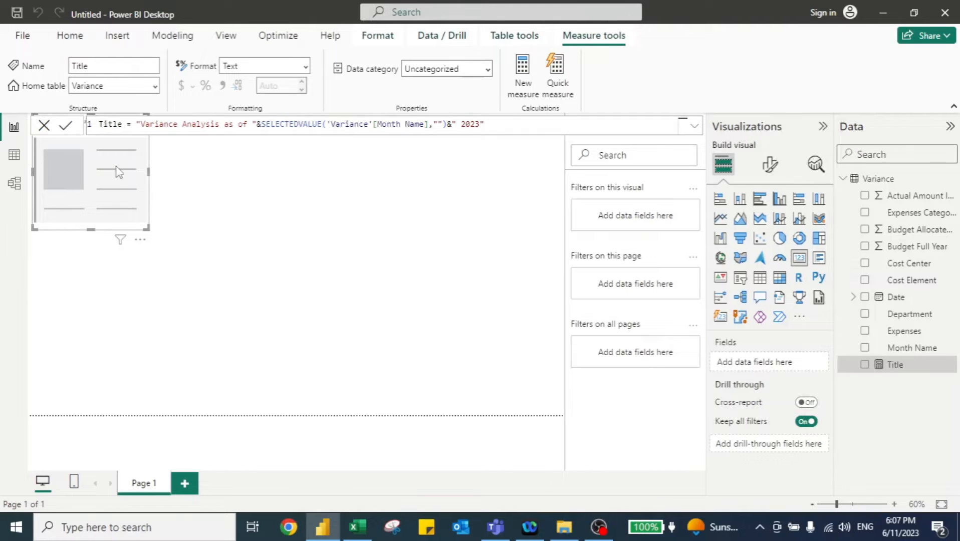
- Show the Title measure in the card and stretch the card across the top of the canvas
left_click(866, 364)
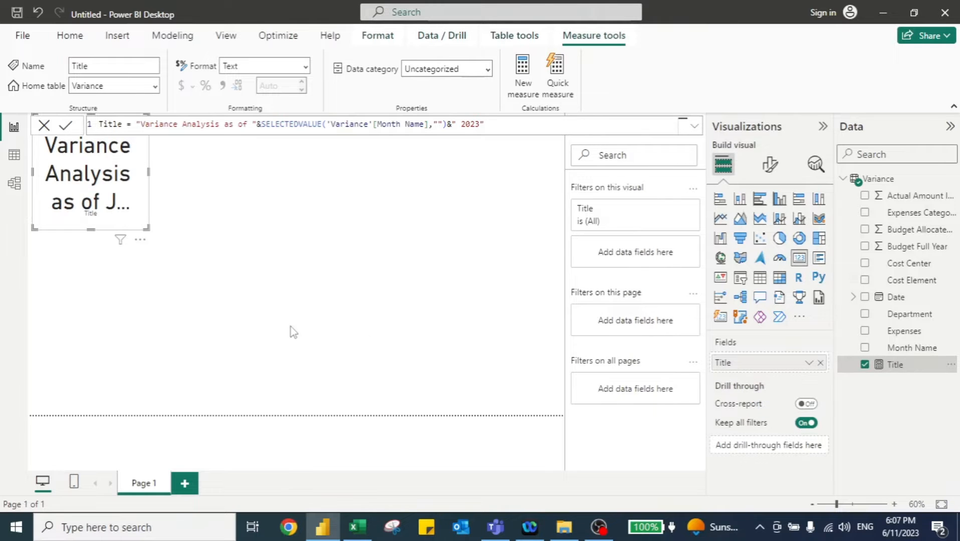
left_click_drag(147, 227, 566, 154)
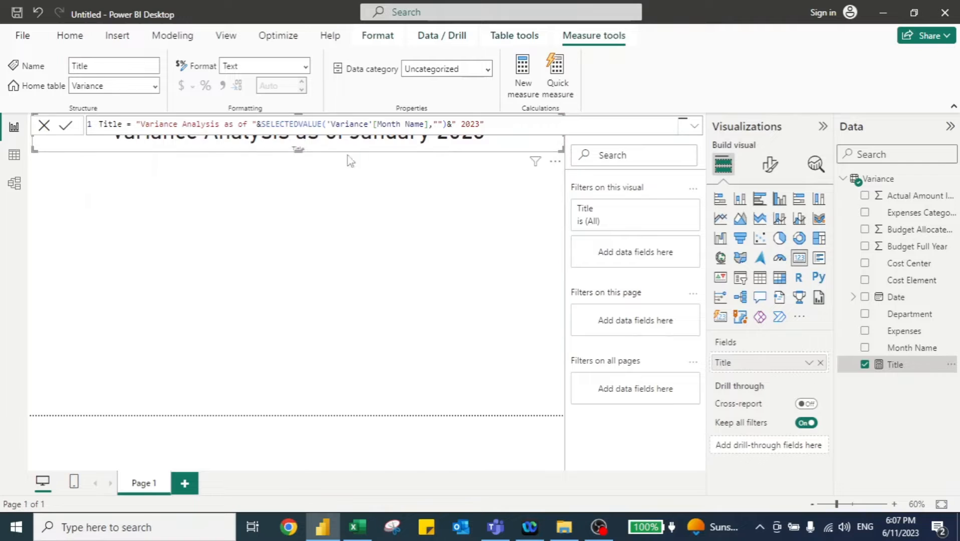
- Clear the card's field display name so no label shows, and trim the card's height slightly
left_click(221, 175)
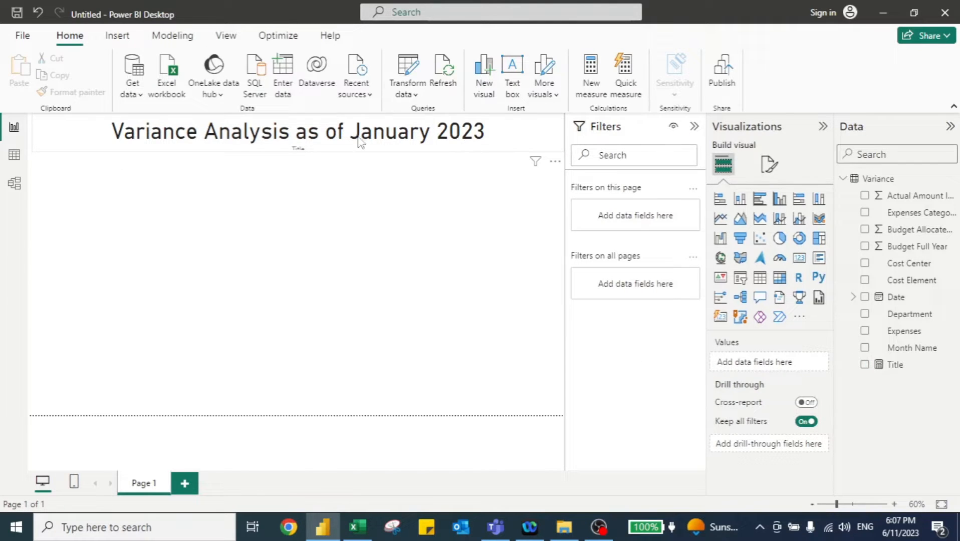
left_click(271, 154)
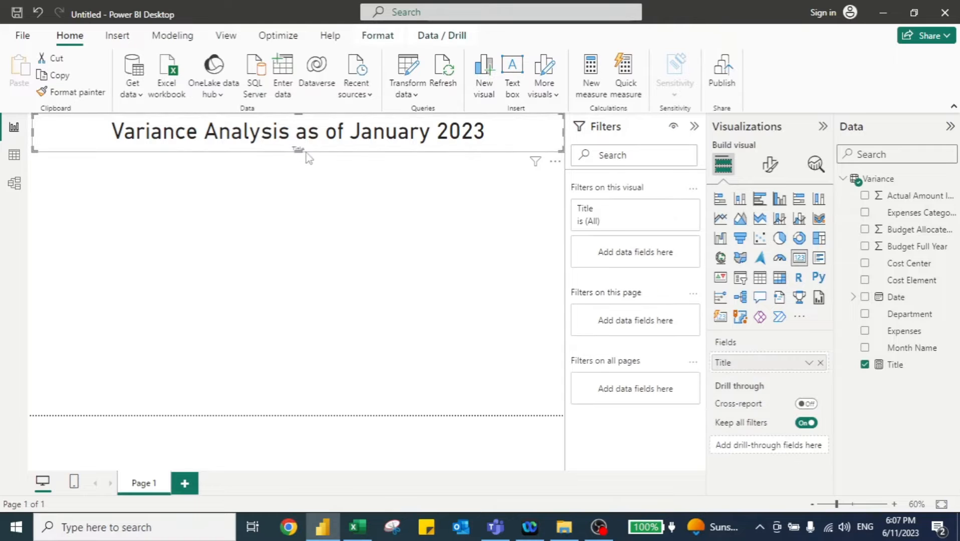
double_click(726, 363)
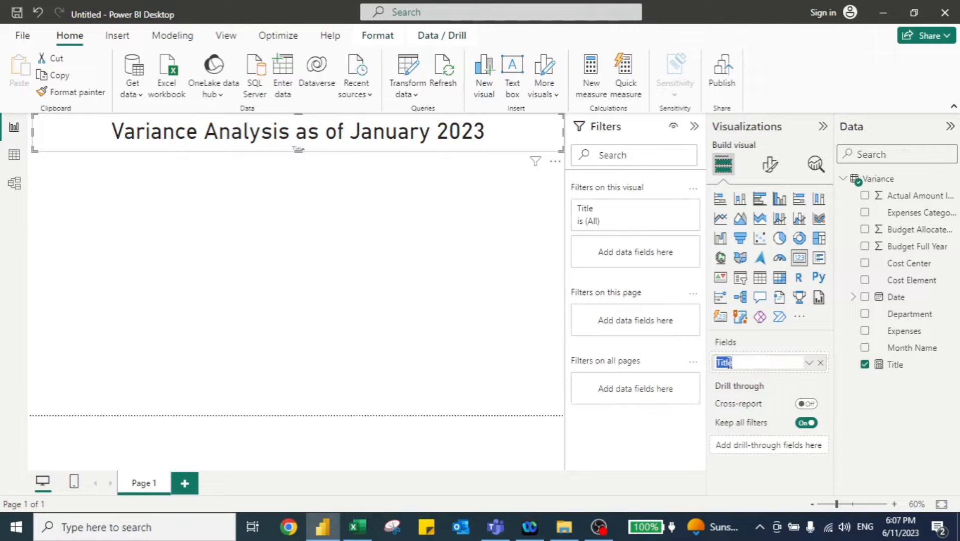
key("BackSpace")
key("Return")
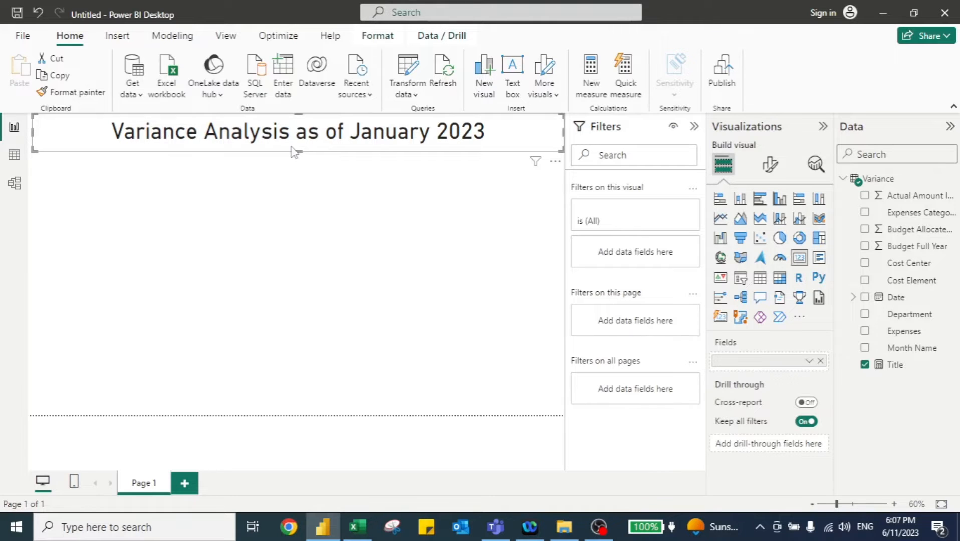
left_click_drag(300, 150, 301, 142)
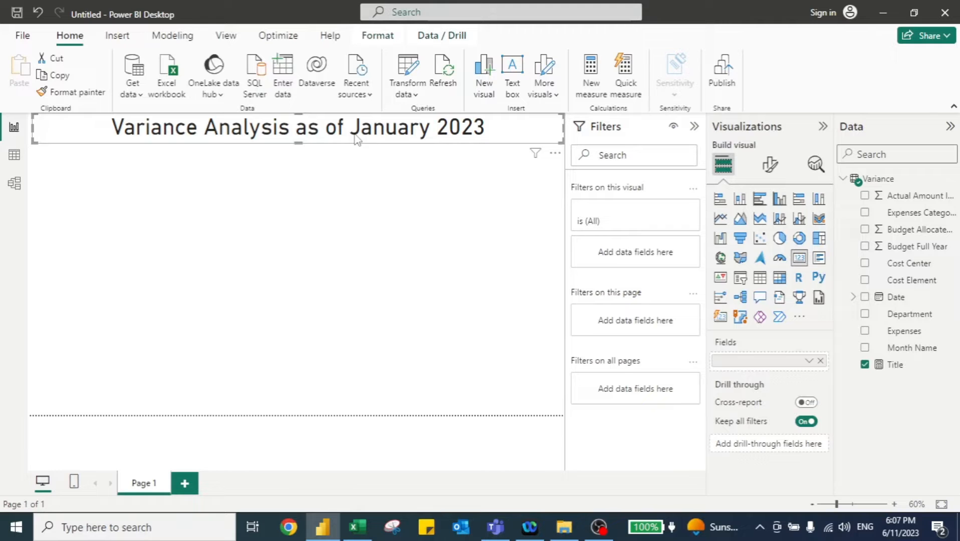
- Set the title card's callout value font color to white
left_click(772, 168)
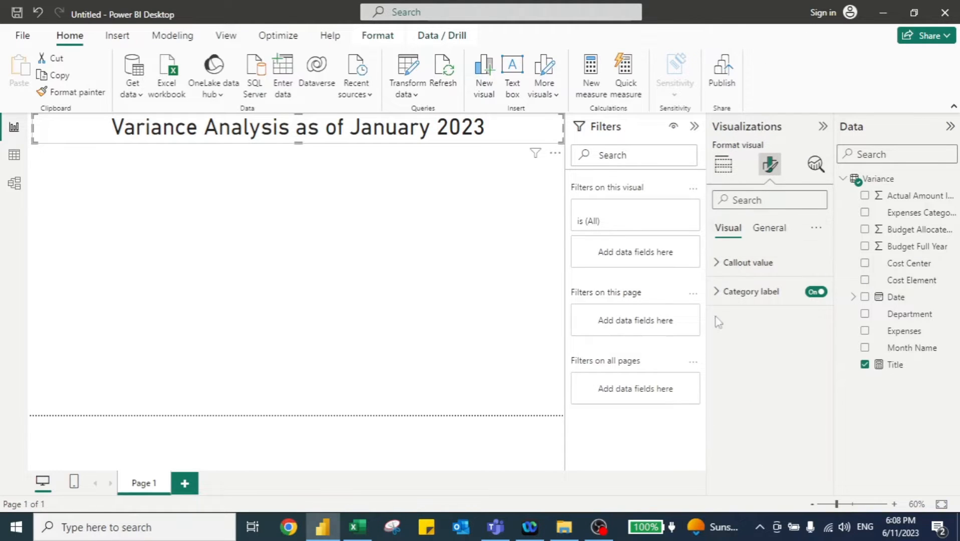
left_click(727, 270)
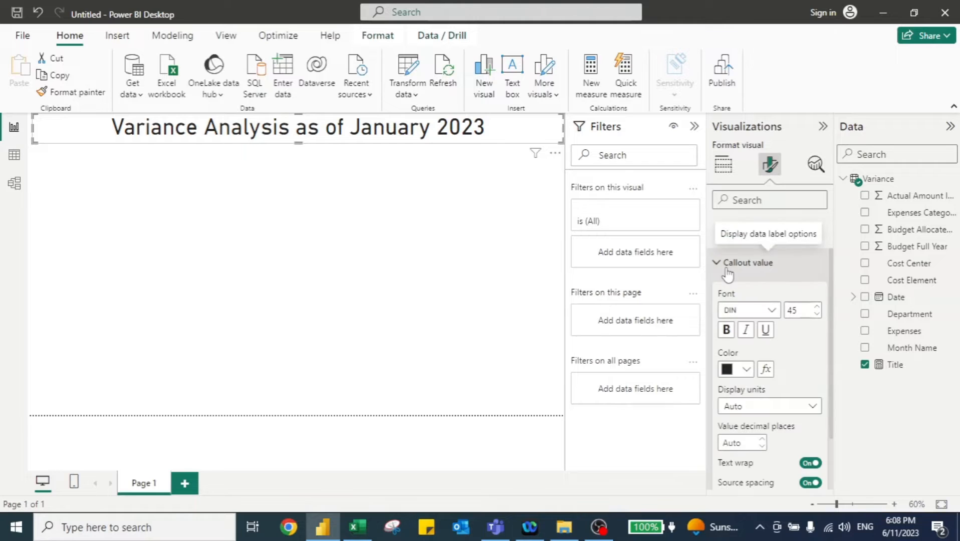
left_click(749, 376)
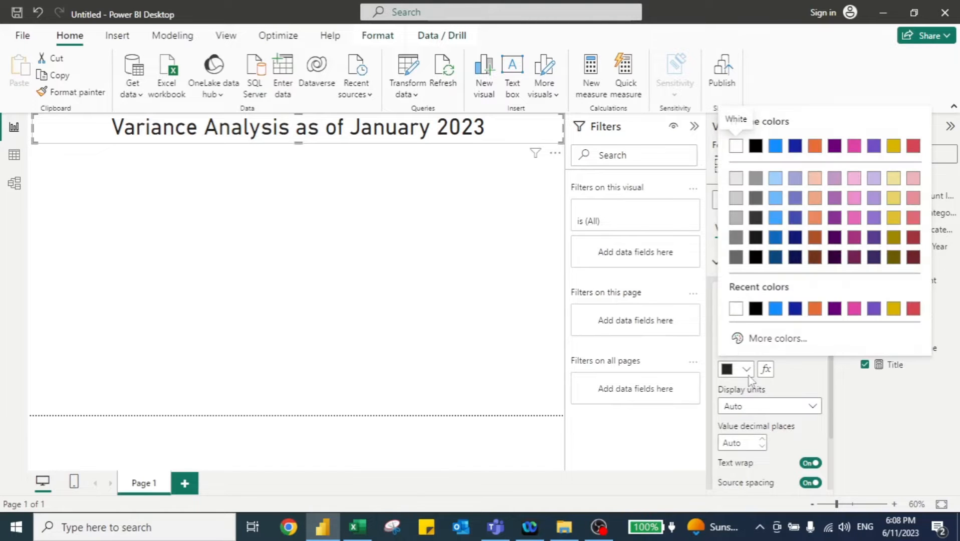
left_click(735, 311)
- Turn the title card's background color to dark navy blue
left_click(772, 230)
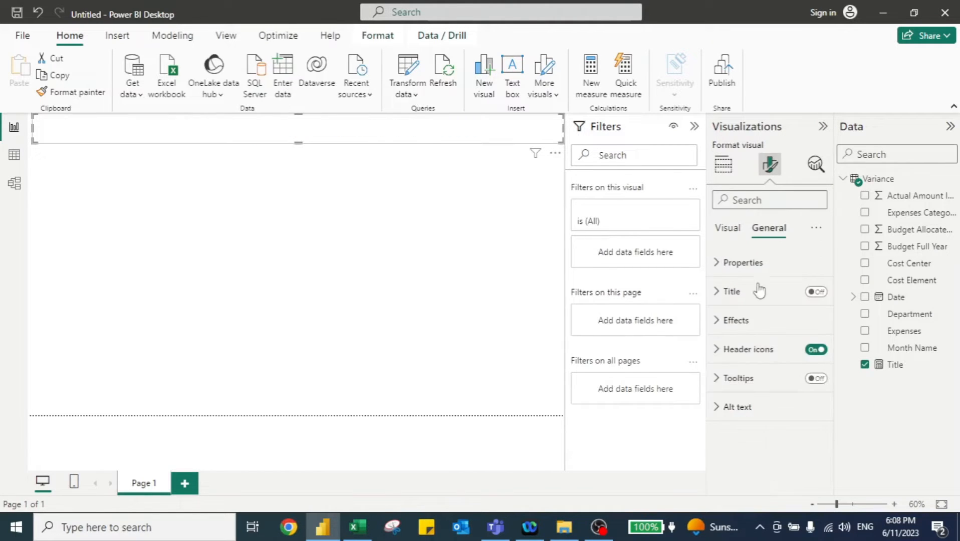
left_click(720, 323)
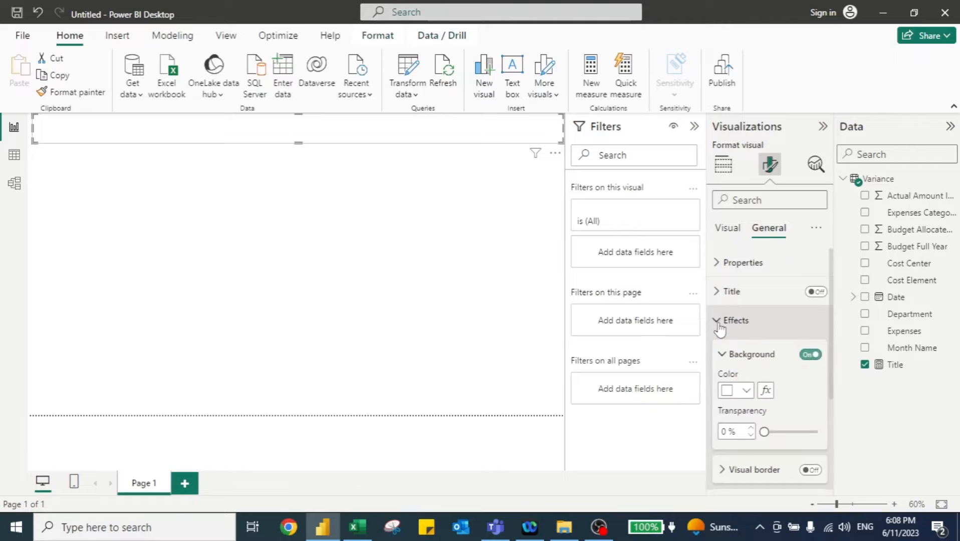
left_click(747, 392)
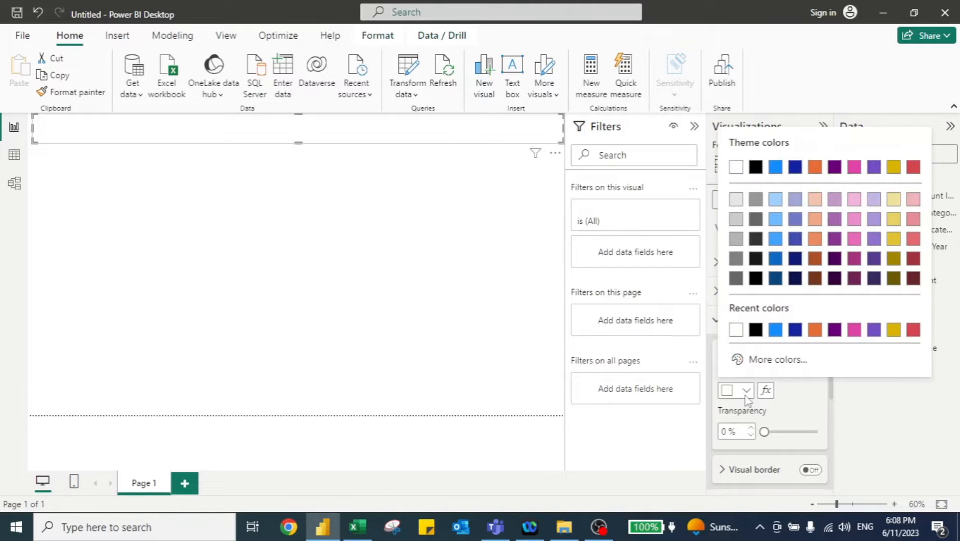
left_click(796, 279)
left_click(273, 170)
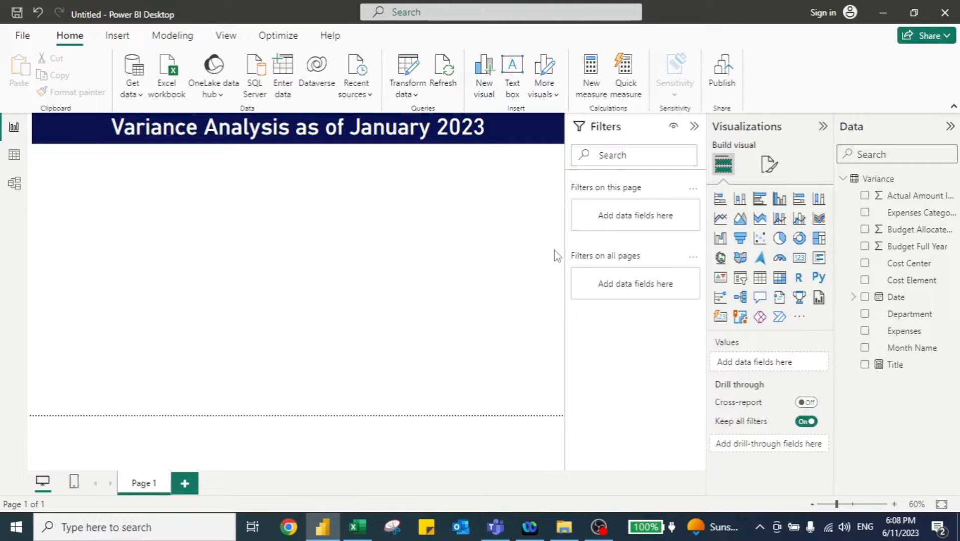
- Add a slicer for the Department field and set its style to Dropdown
left_click(741, 279)
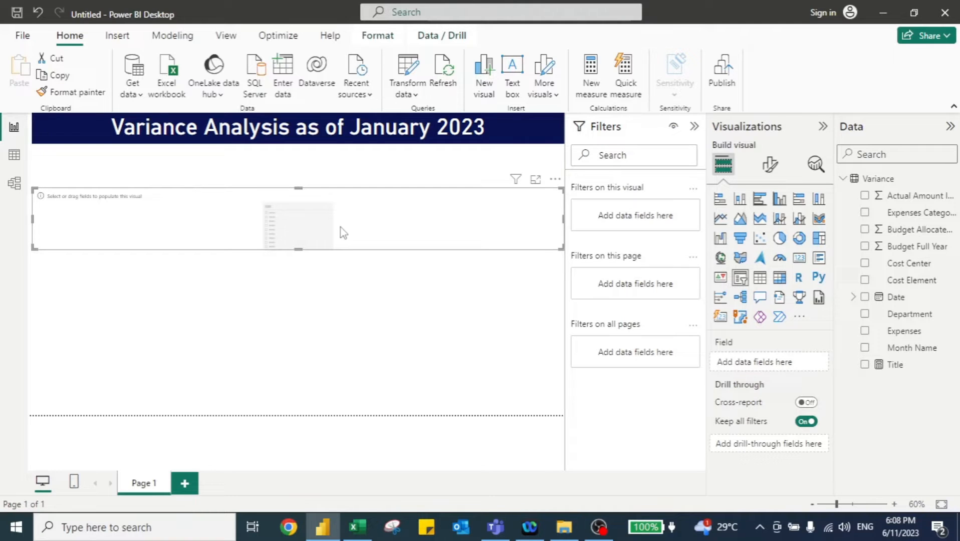
left_click(865, 315)
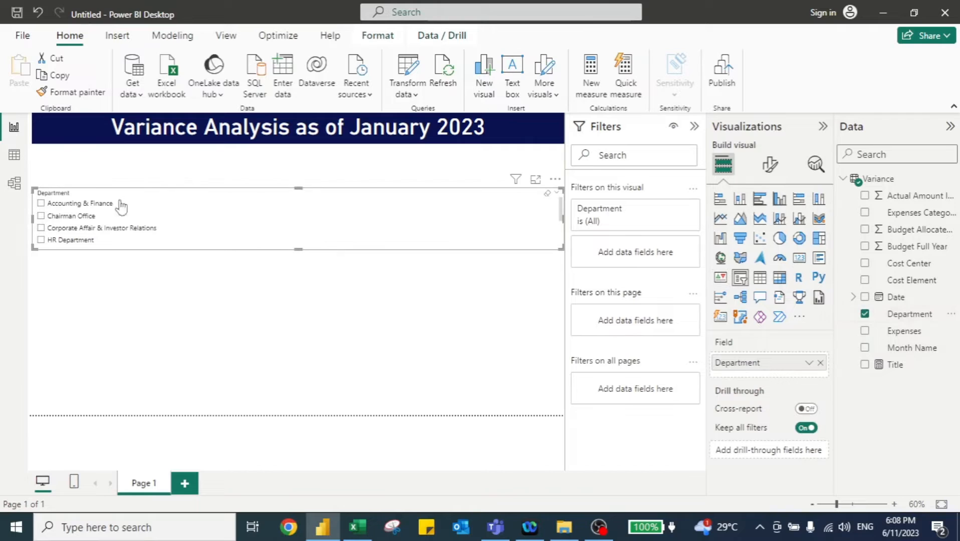
left_click(772, 168)
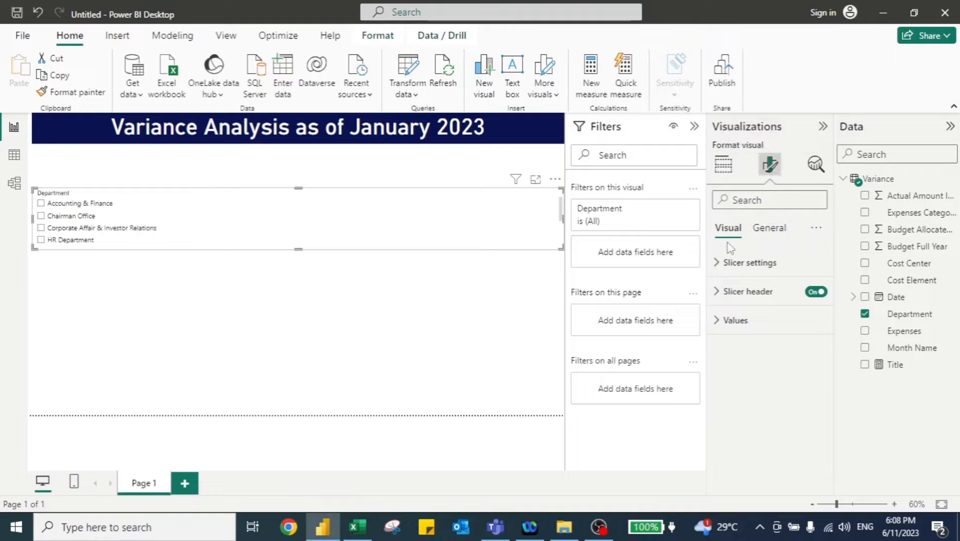
left_click(719, 264)
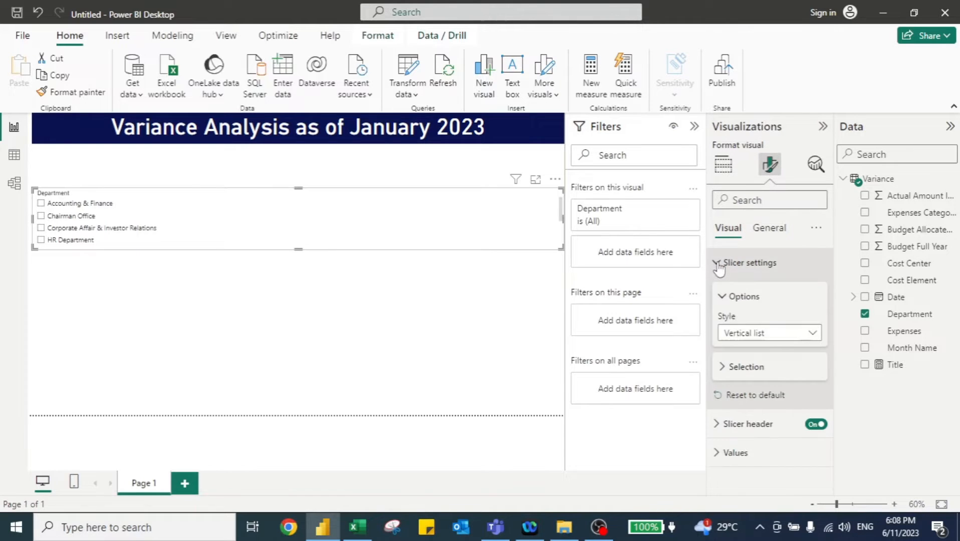
left_click(758, 338)
left_click(735, 388)
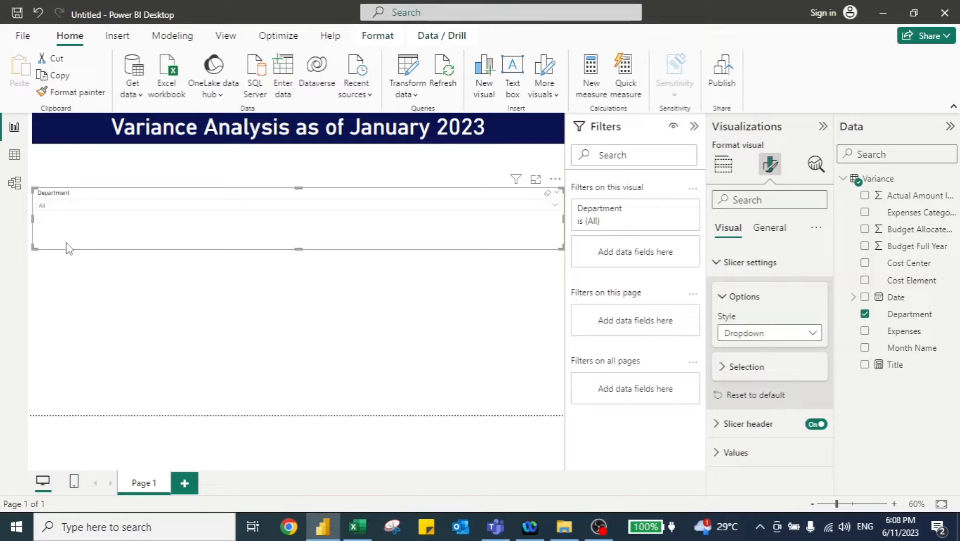
- Set the Department slicer's header font size to 20 and its values font size to 25
left_click(720, 425)
scroll(772, 401, "down", 3)
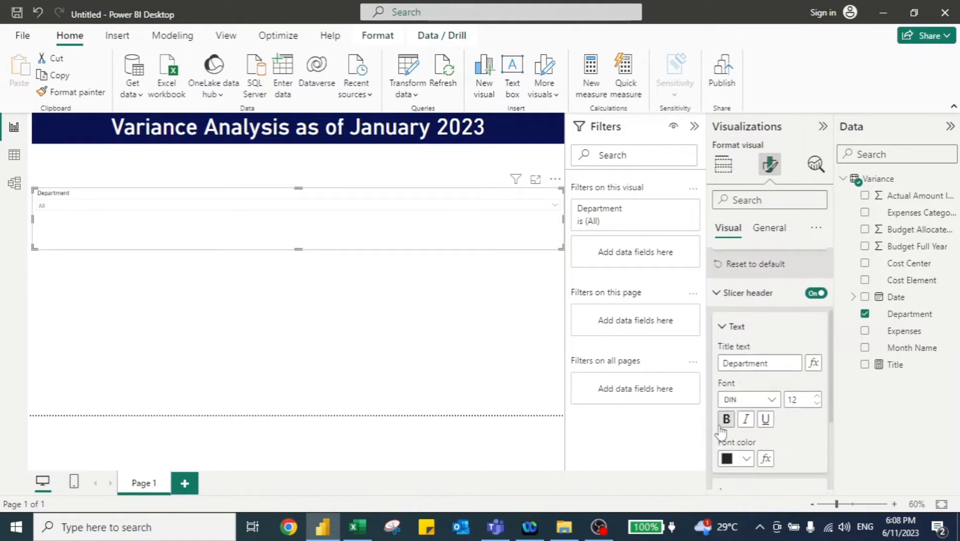
type("20")
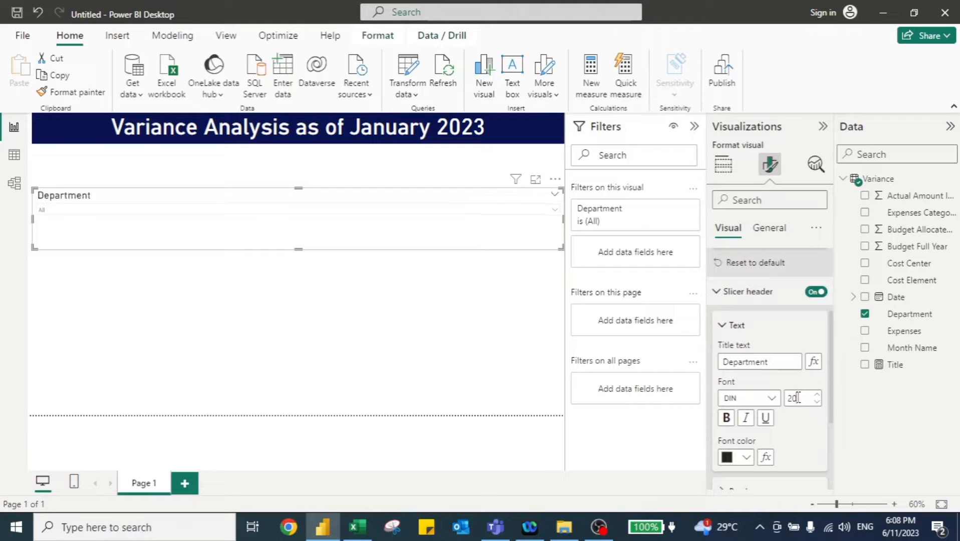
scroll(746, 408, "down", 3)
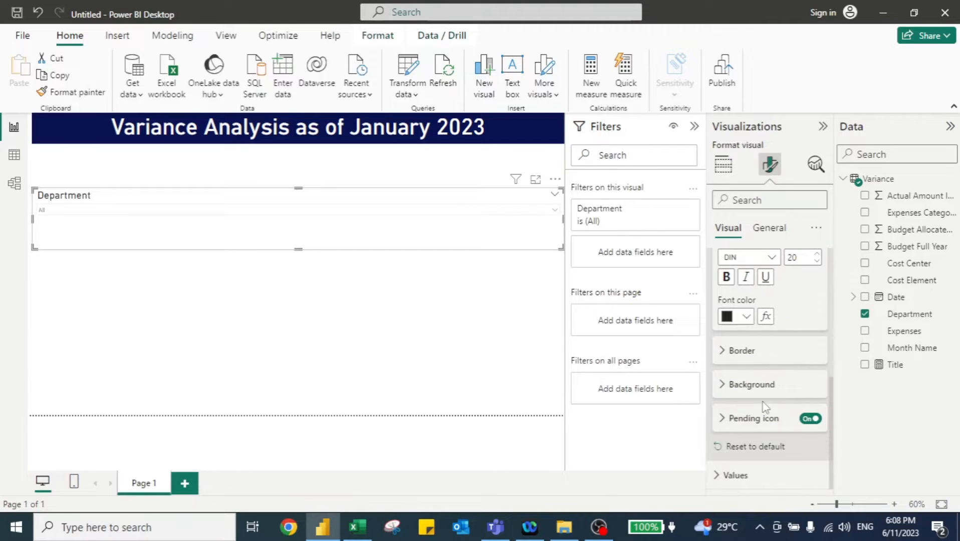
left_click(720, 476)
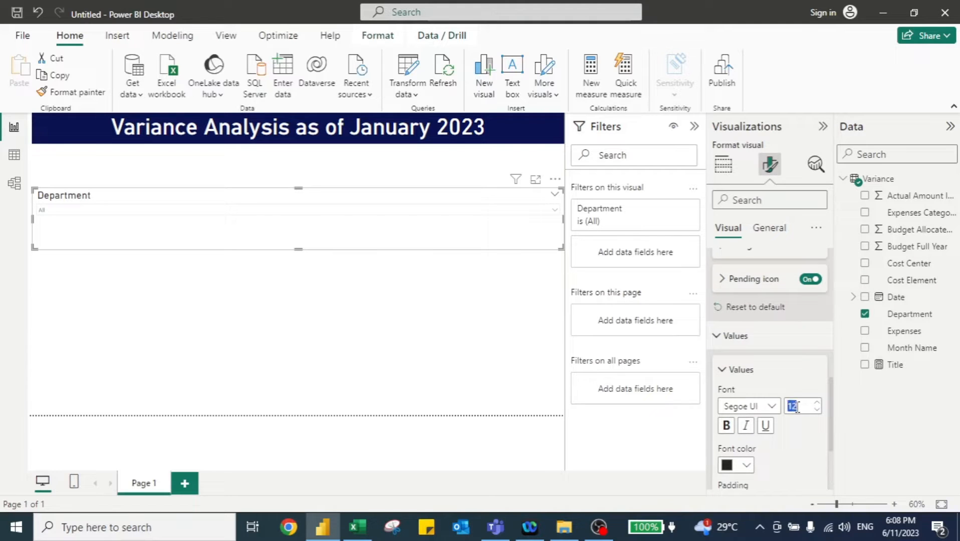
type("25")
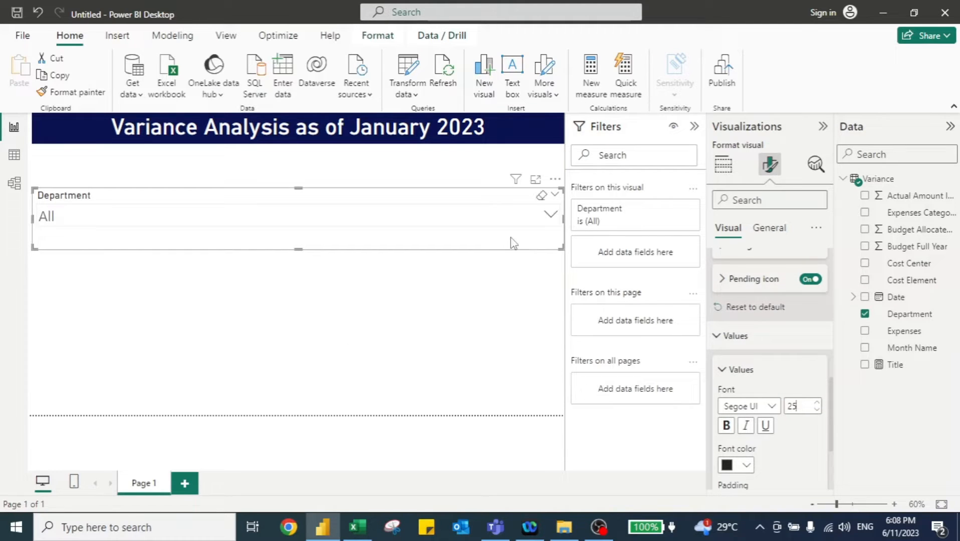
- Shrink the Department slicer to about a third of the canvas width and move it just below the title
left_click_drag(561, 247, 258, 238)
left_click_drag(184, 203, 184, 155)
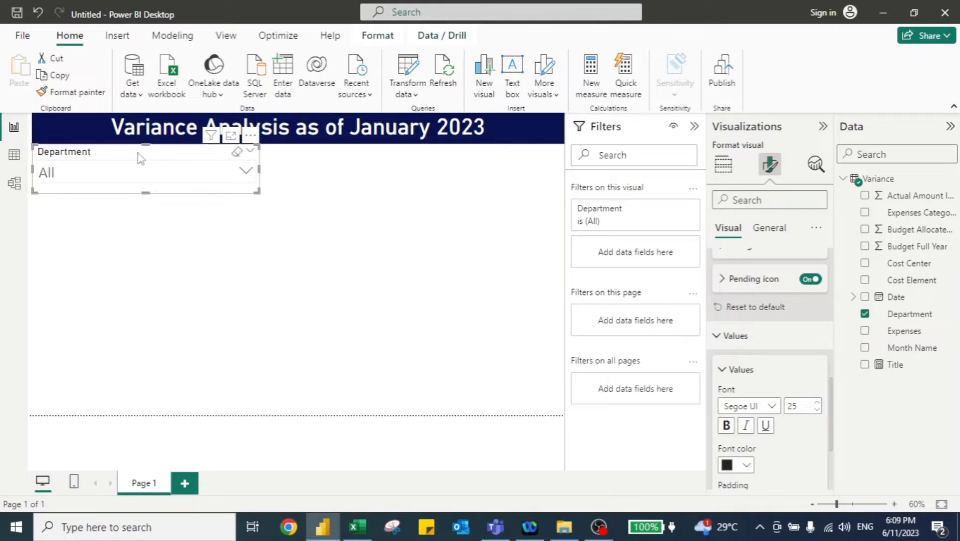
- Duplicate the slicer, place the copy to its right, and switch its field to Expenses Category
key("ctrl+c")
key("ctrl+v")
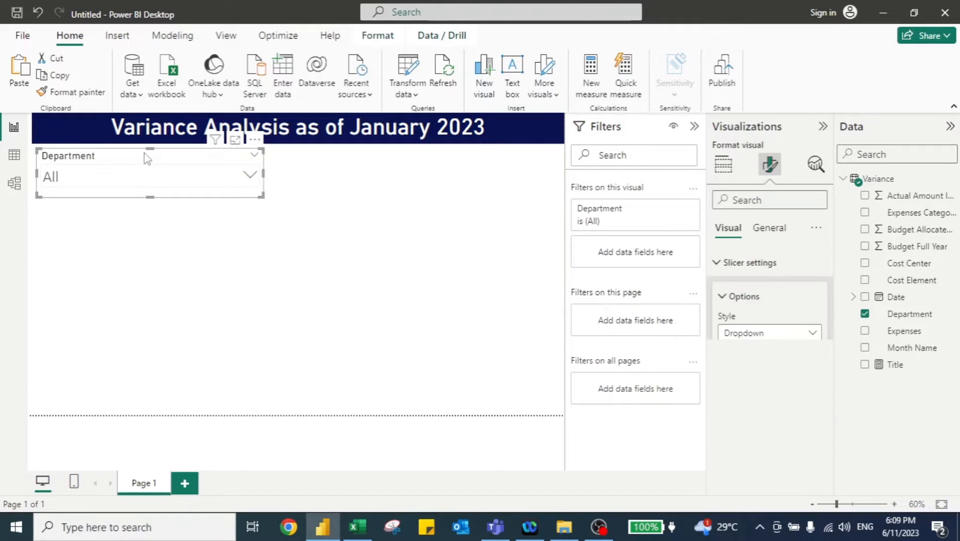
left_click_drag(144, 153, 414, 150)
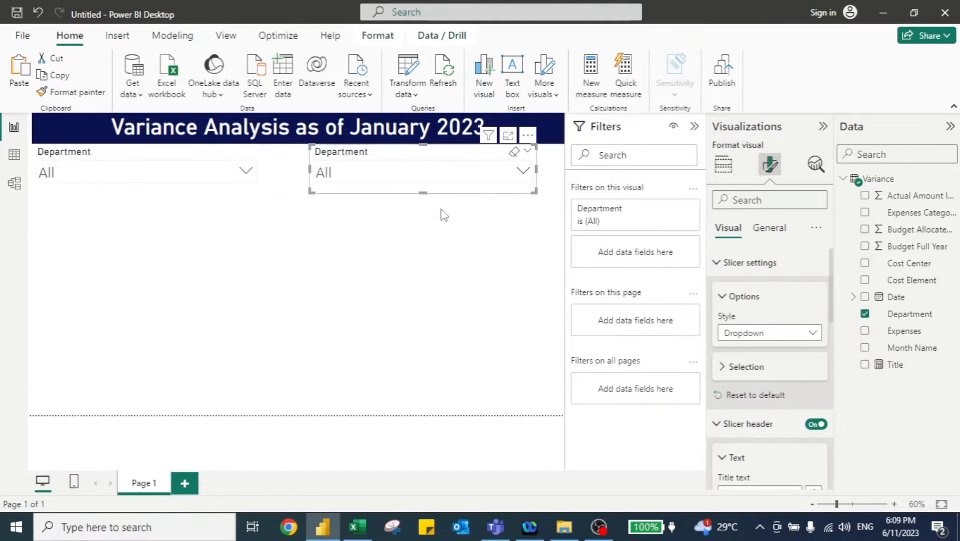
left_click(723, 164)
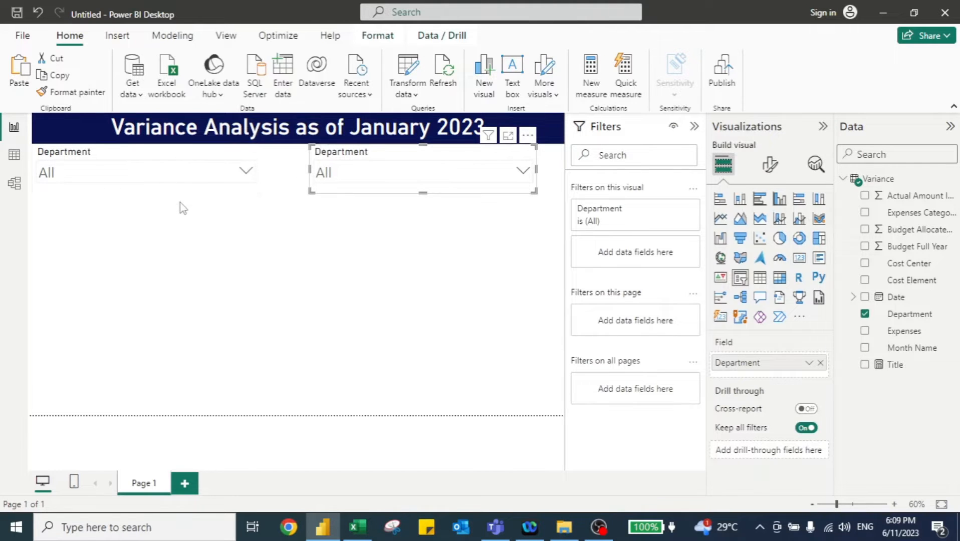
left_click(820, 364)
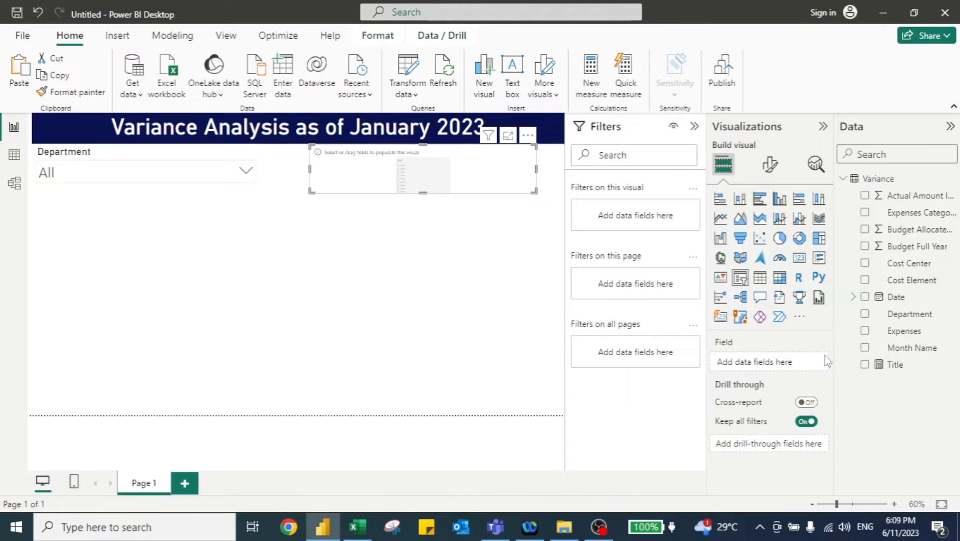
left_click(865, 213)
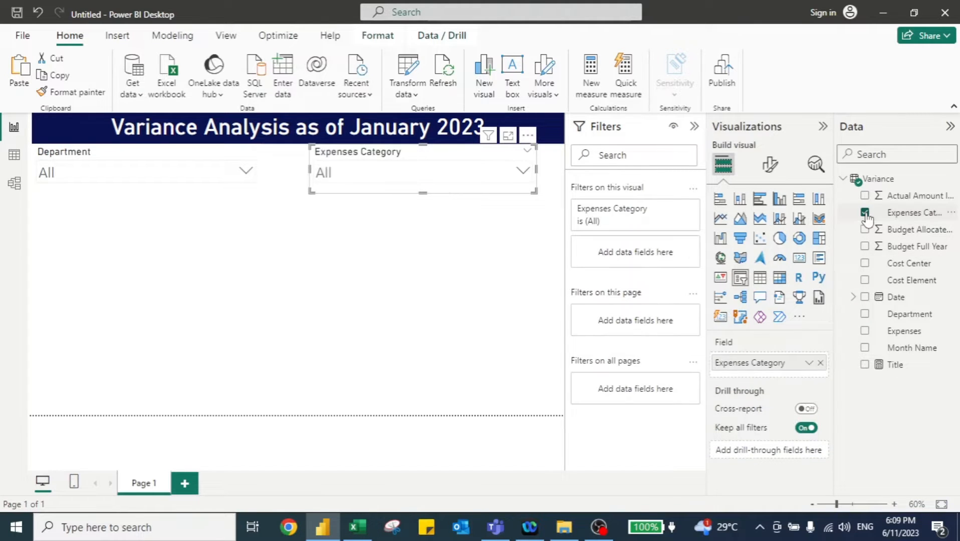
- Open the Department slicer's dropdown to check its list of departments
left_click(524, 173)
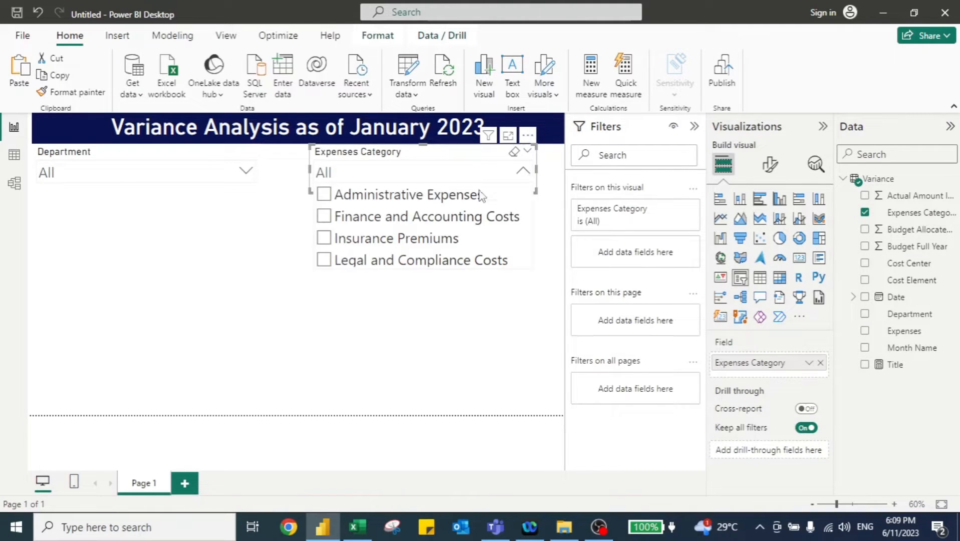
left_click(248, 171)
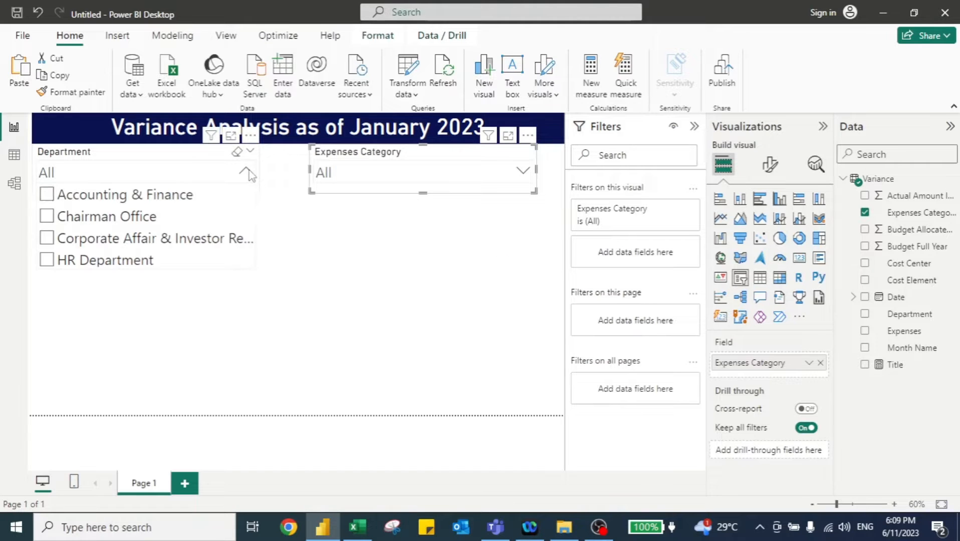
left_click(312, 237)
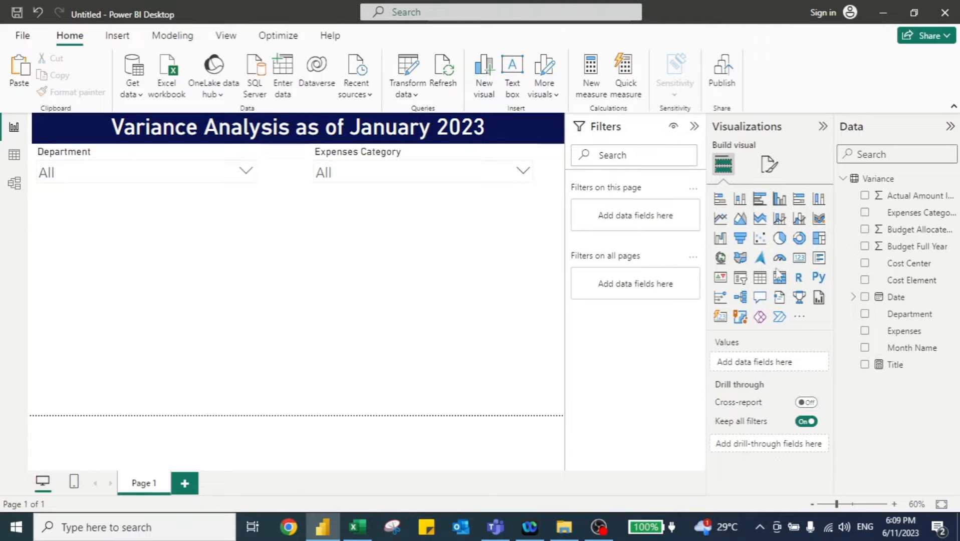
- Add a card below the Department slicer showing Budget Allocated (YTD), resized to a small box
left_click(800, 258)
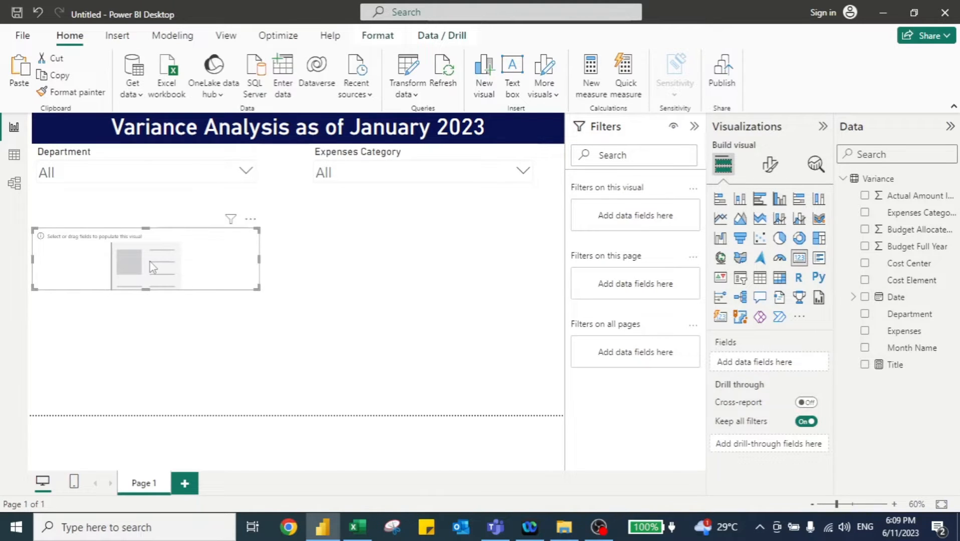
left_click_drag(153, 267, 153, 226)
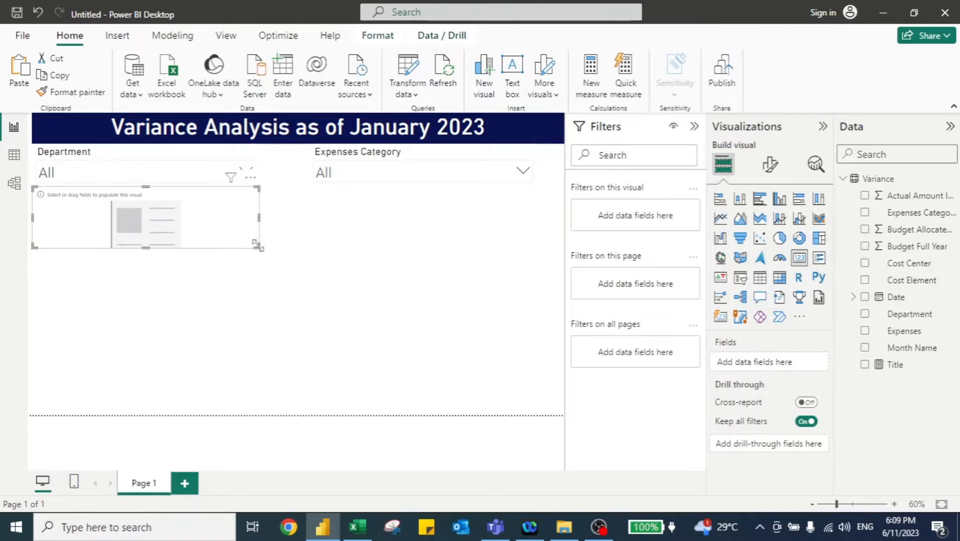
left_click_drag(256, 244, 215, 249)
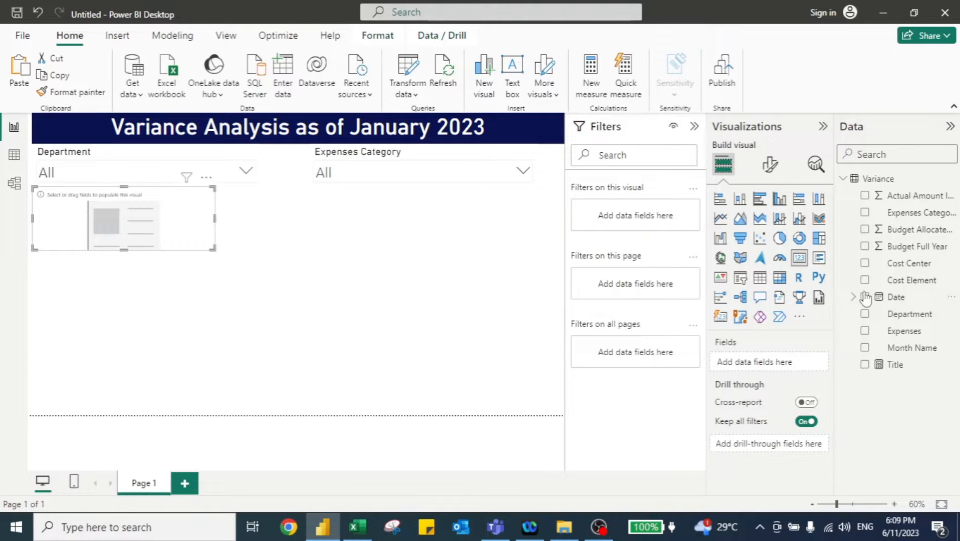
left_click(866, 231)
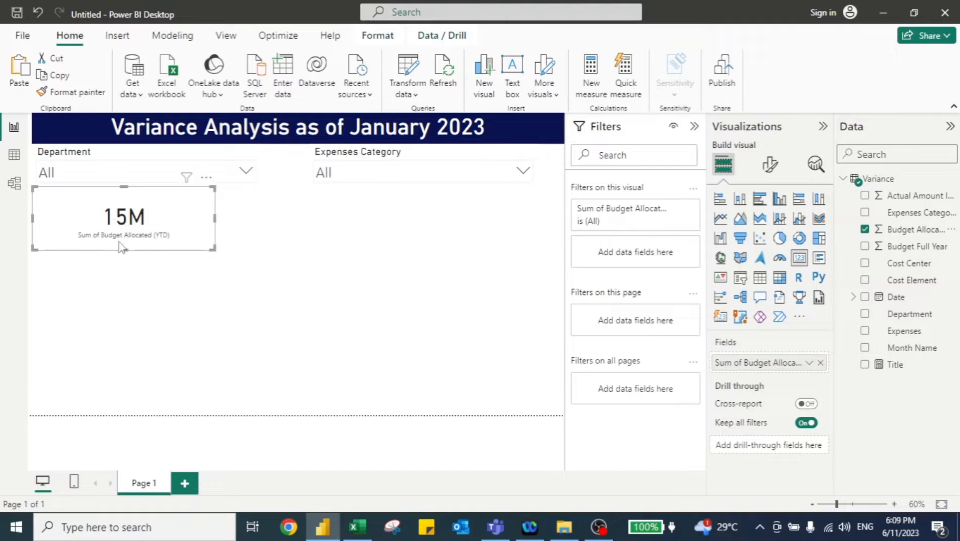
- Rename the card's field to Budget Expenses (YTD) and set its callout value display units to Thousands
double_click(747, 365)
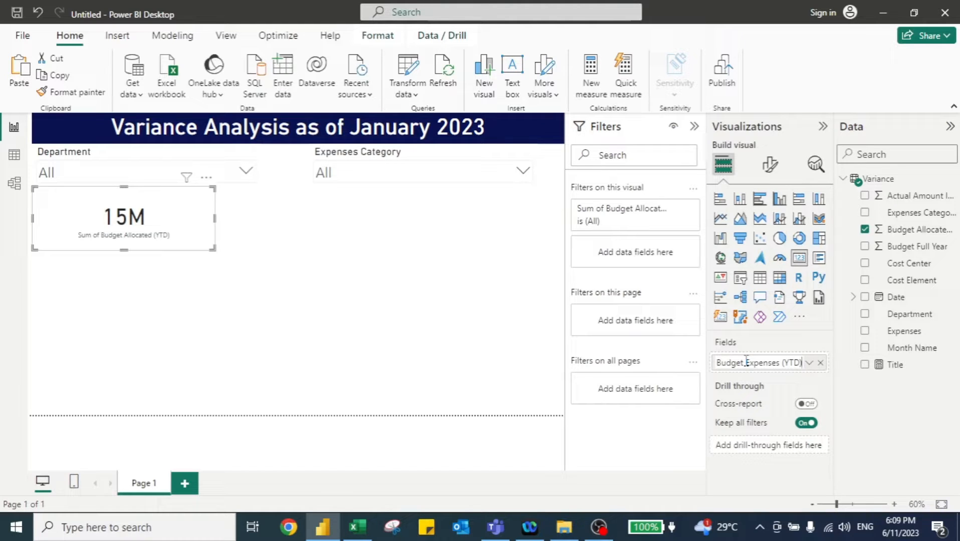
key("Return")
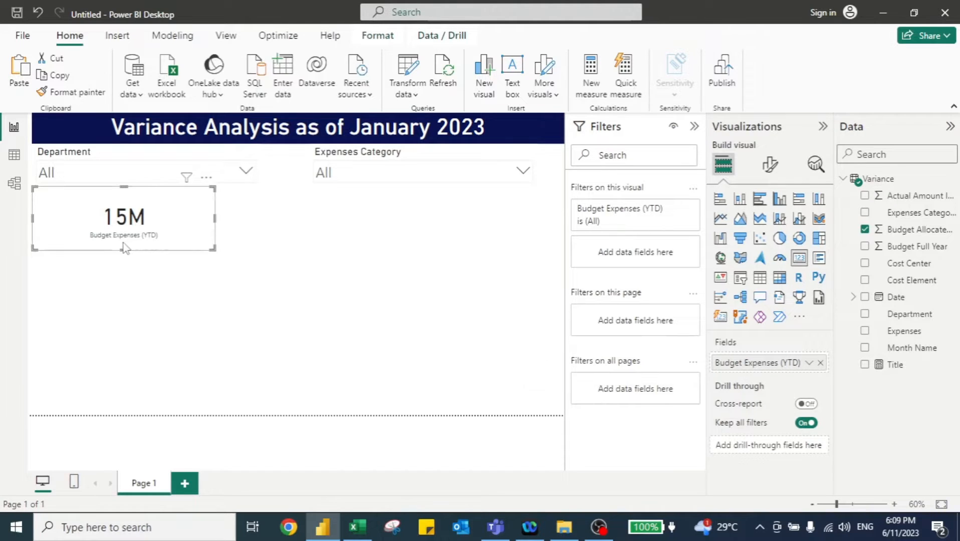
left_click(770, 164)
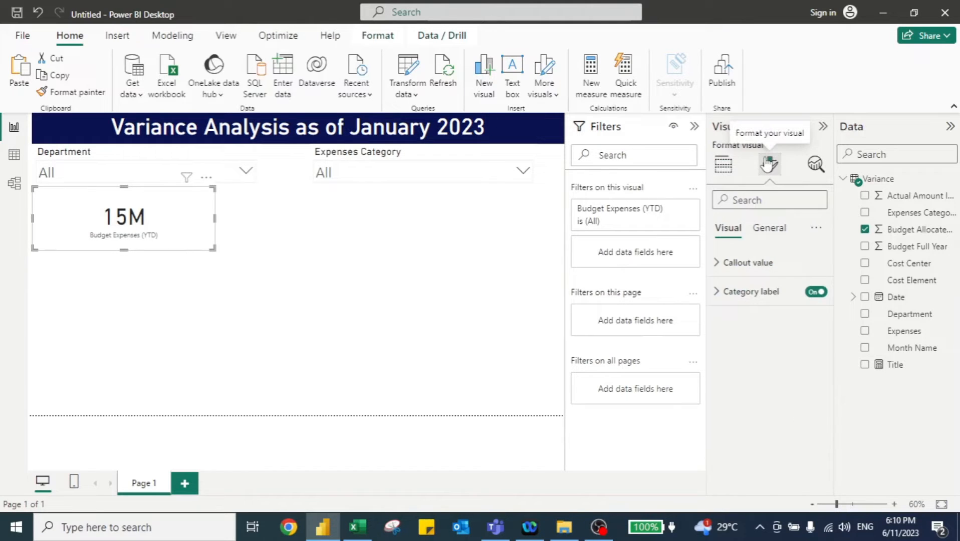
left_click(719, 266)
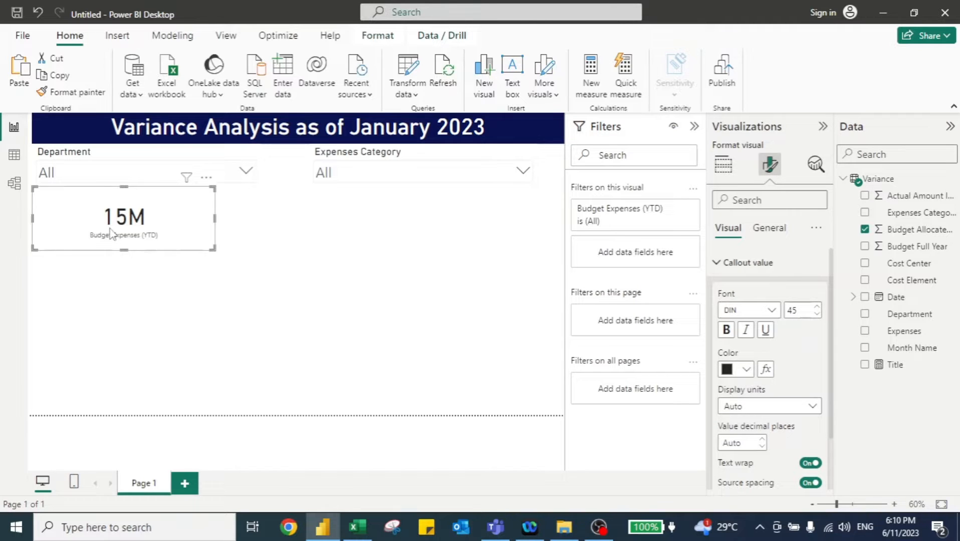
left_click(784, 411)
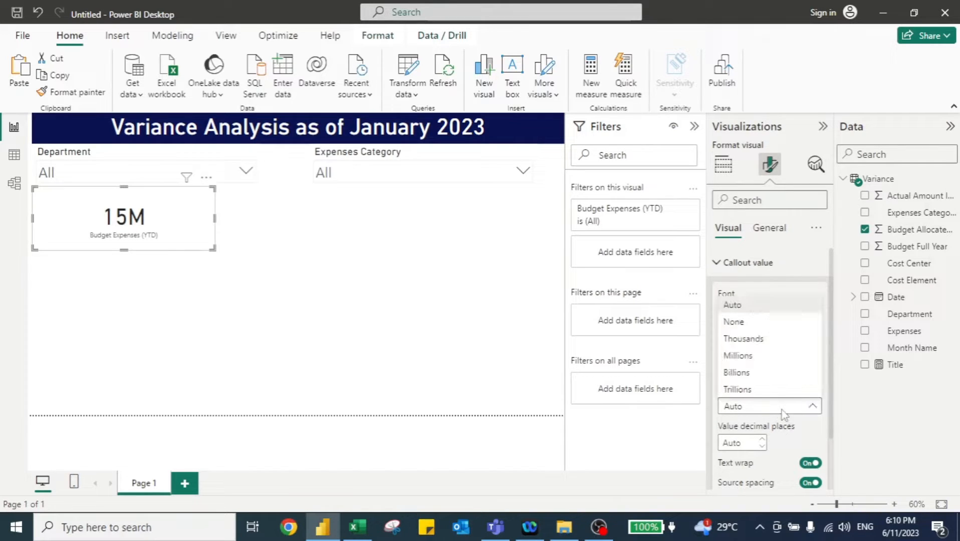
left_click(747, 340)
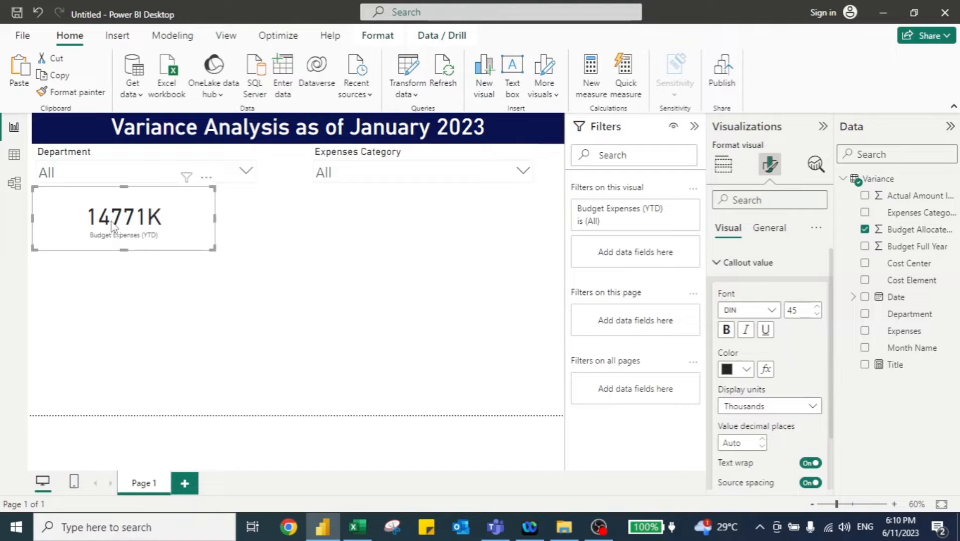
- Turn on the thousands separator for the Budget Allocated (YTD) column in the data model, then return to the report
left_click(13, 186)
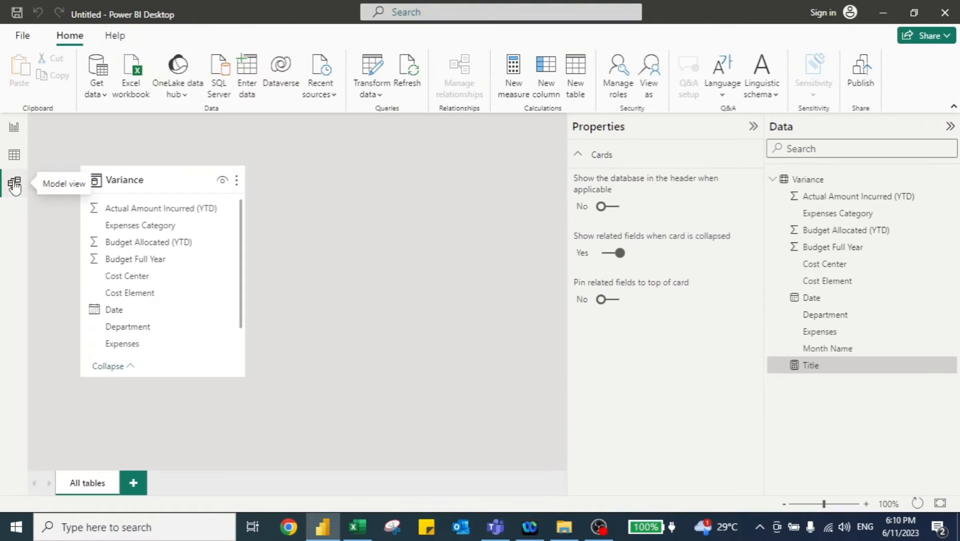
left_click(153, 246)
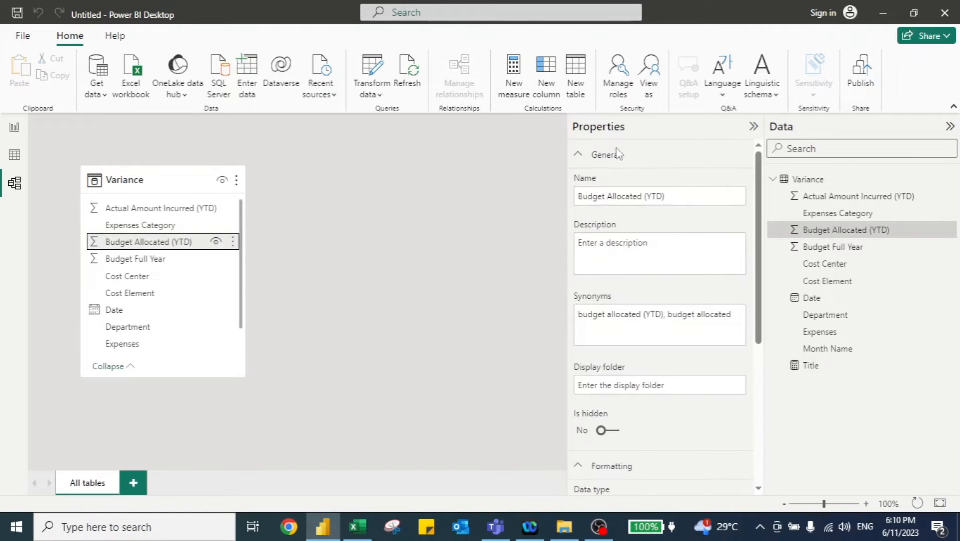
scroll(639, 260, "down", 5)
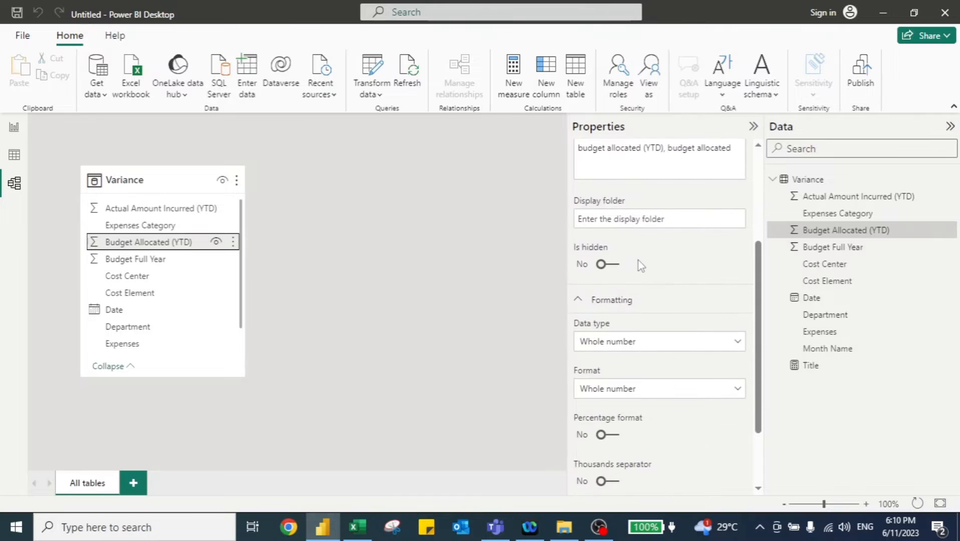
scroll(621, 401, "down", 1)
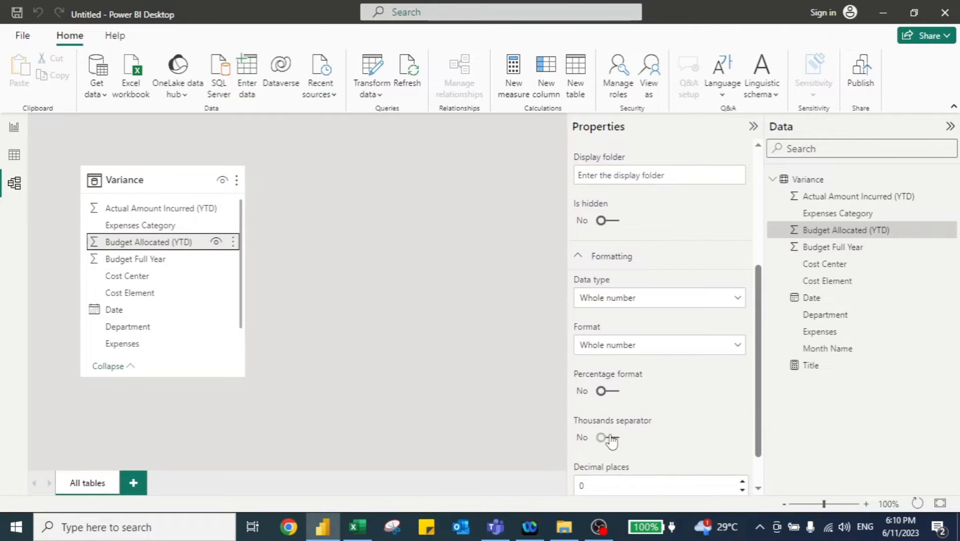
left_click(610, 439)
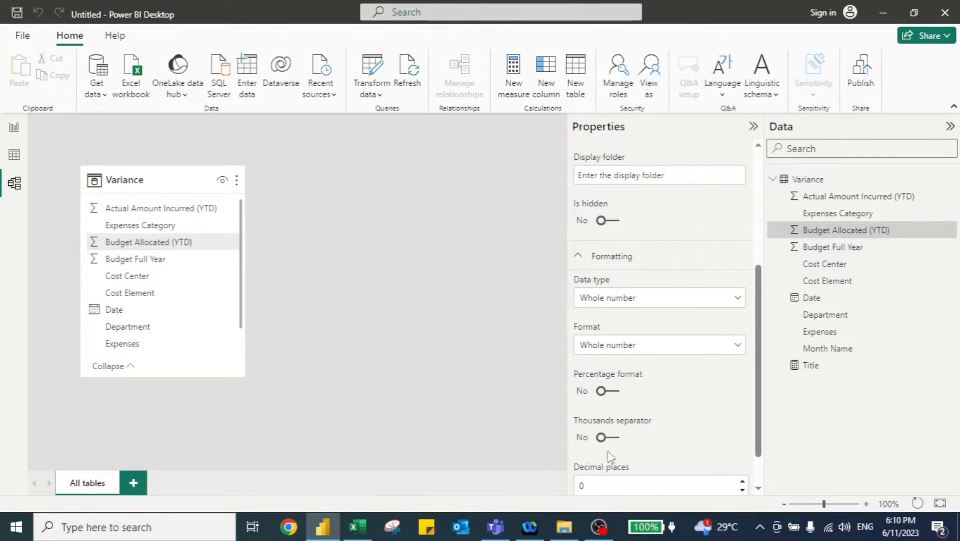
left_click(608, 449)
left_click(14, 129)
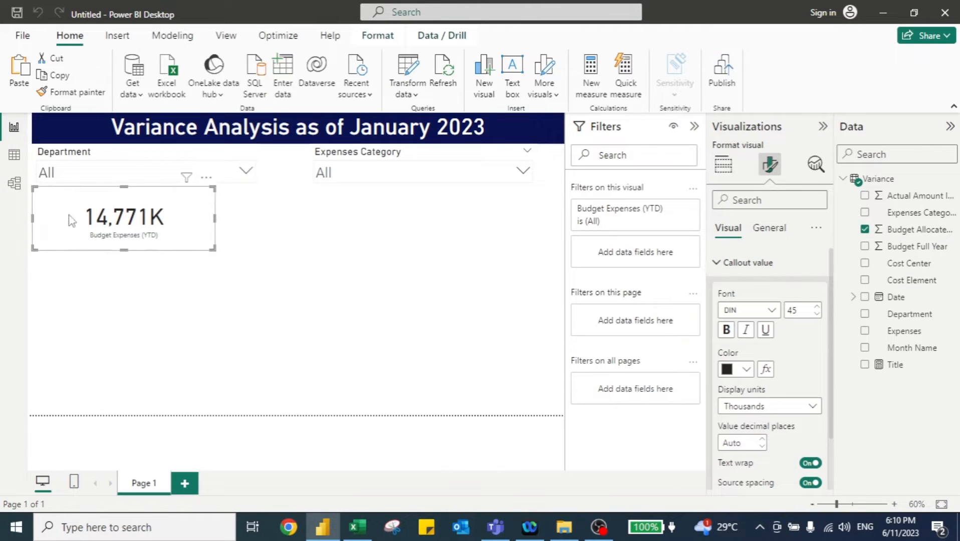
- Set the card's background colour to the light blue theme colour, 20% lighter
left_click(774, 232)
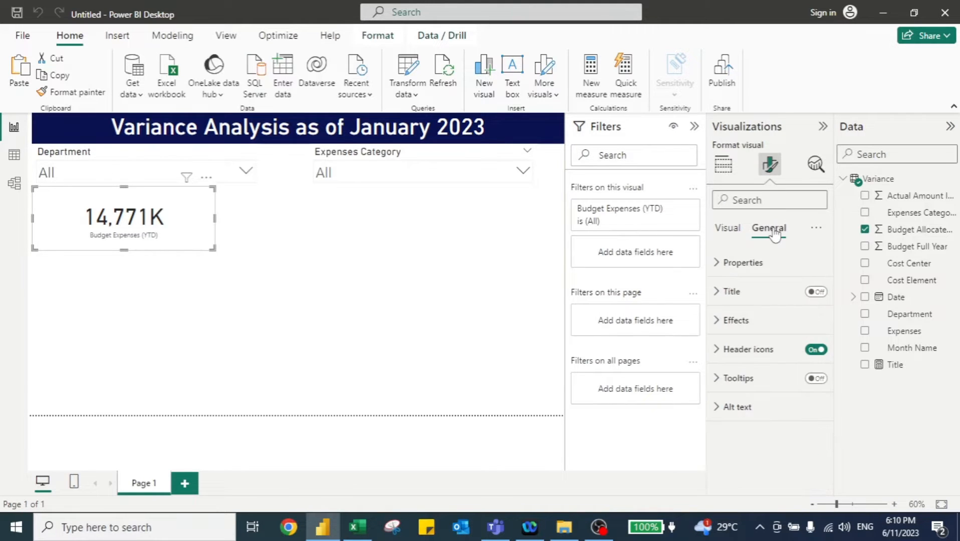
left_click(716, 298)
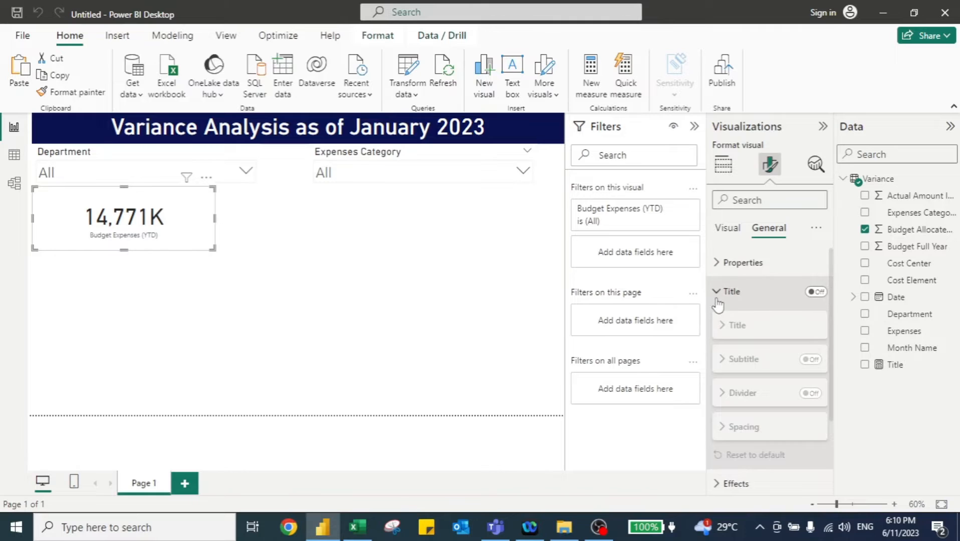
left_click(717, 302)
left_click(718, 321)
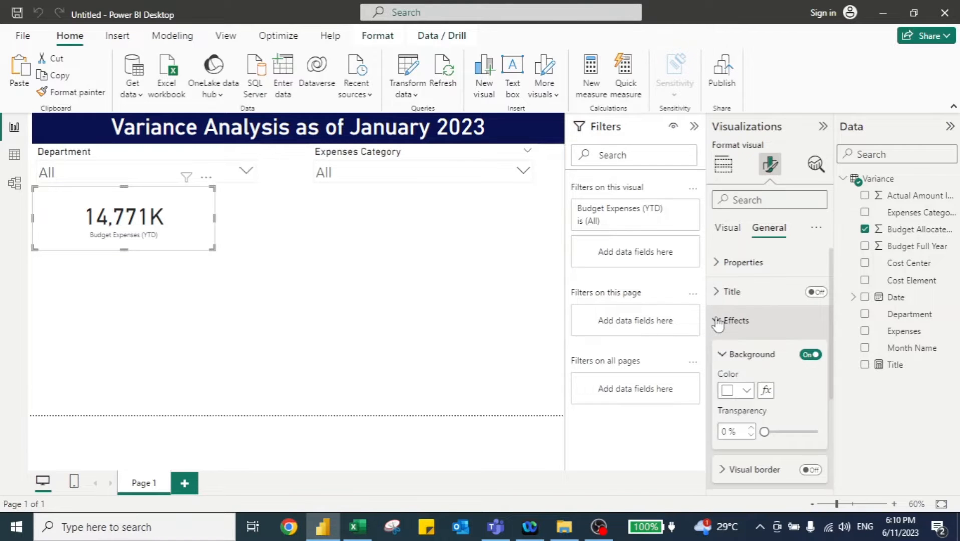
left_click(747, 390)
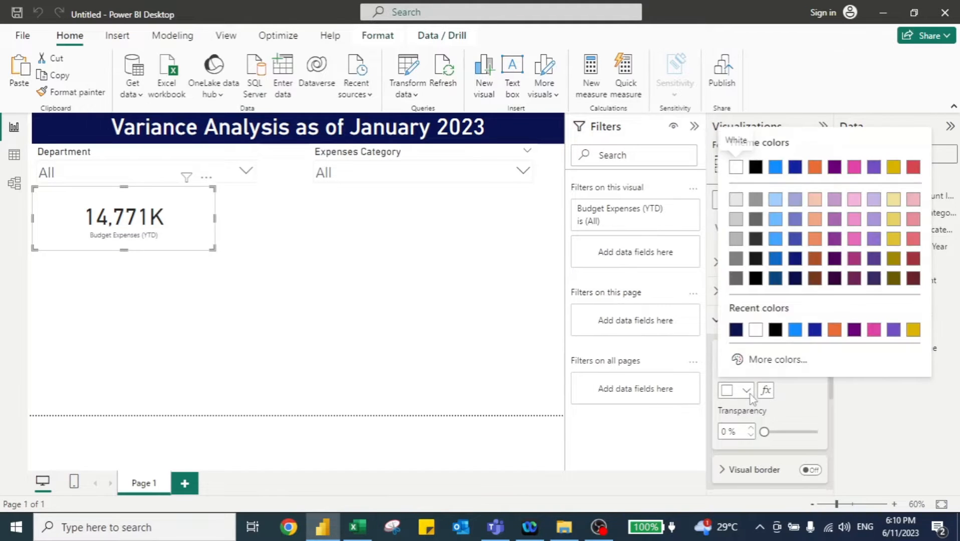
left_click(775, 239)
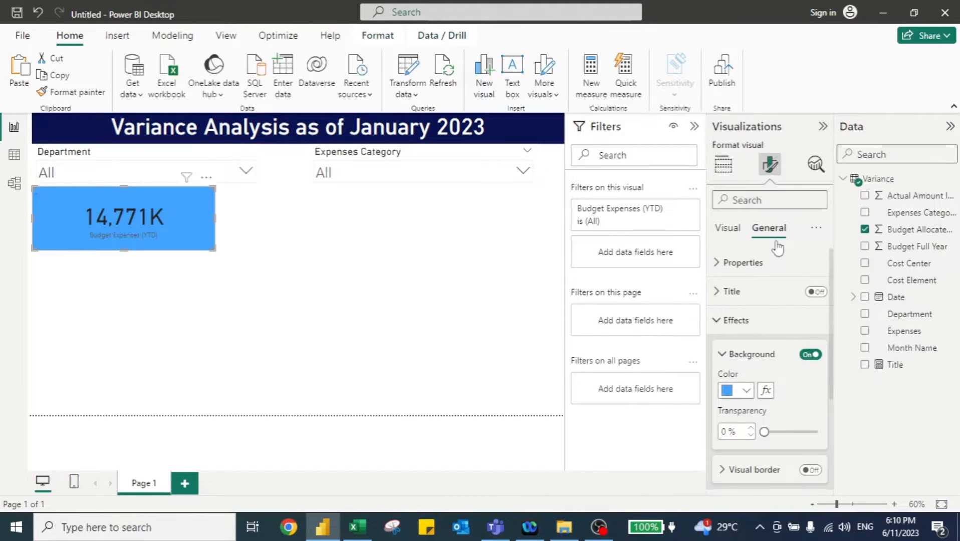
- Set the card's category label colour to black
left_click(727, 229)
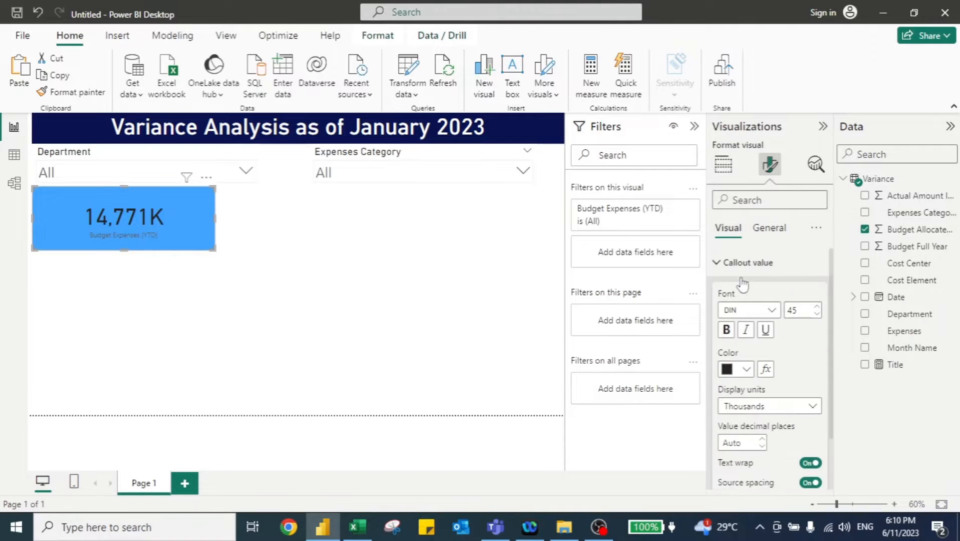
left_click(716, 262)
left_click(716, 292)
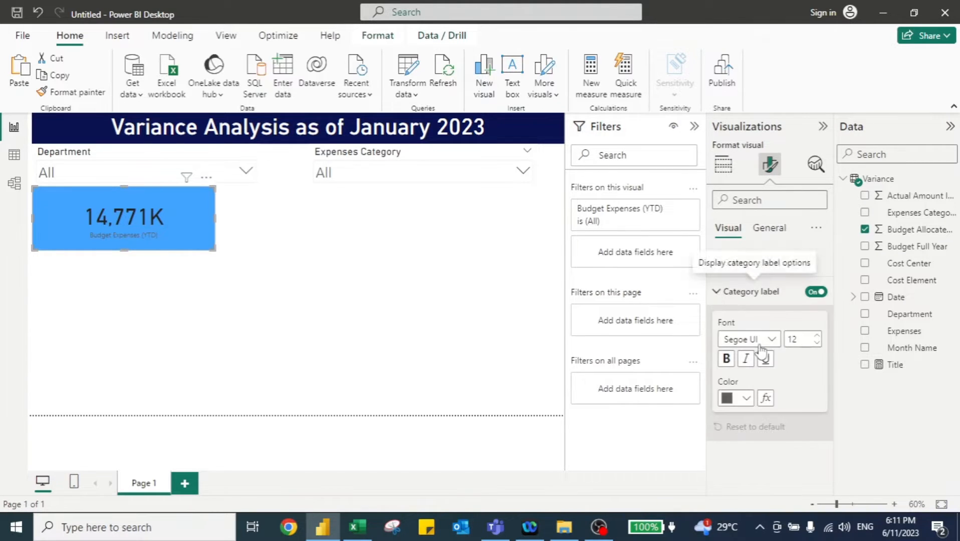
left_click(747, 399)
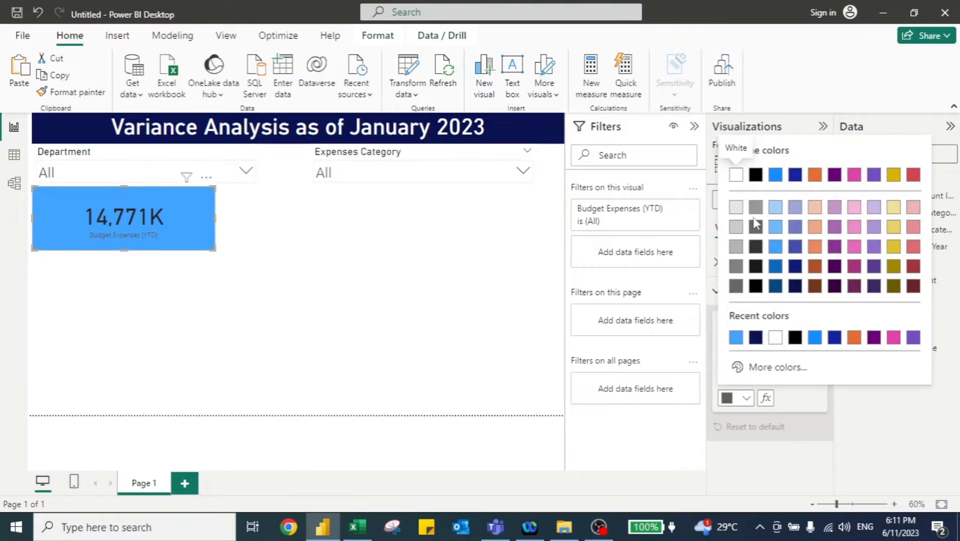
left_click(795, 337)
left_click(744, 292)
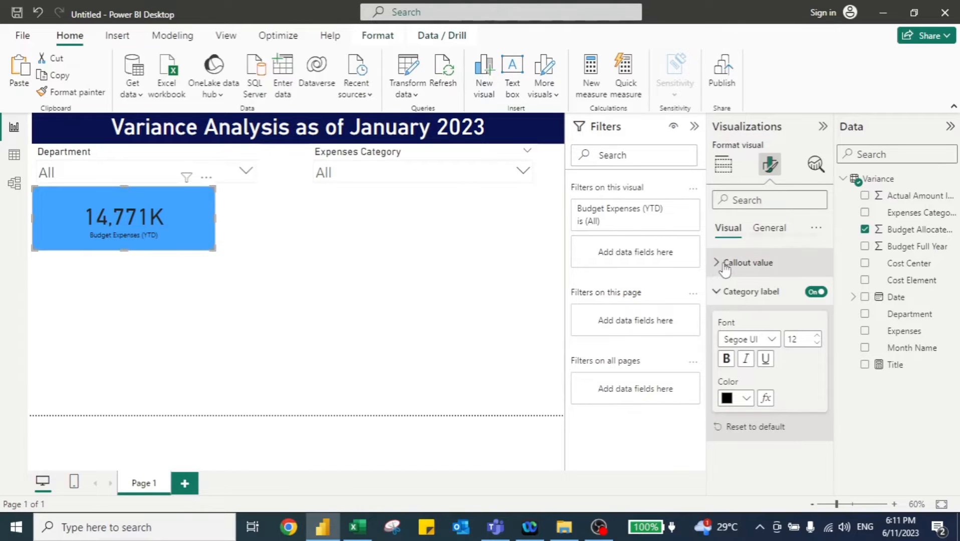
- Set the card's callout value colour to black and make it bold
left_click(717, 263)
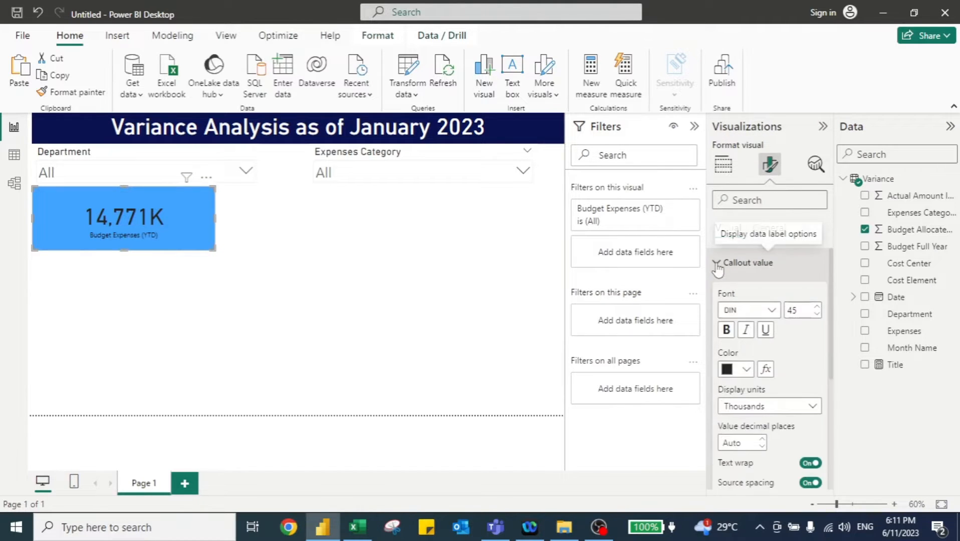
left_click(750, 371)
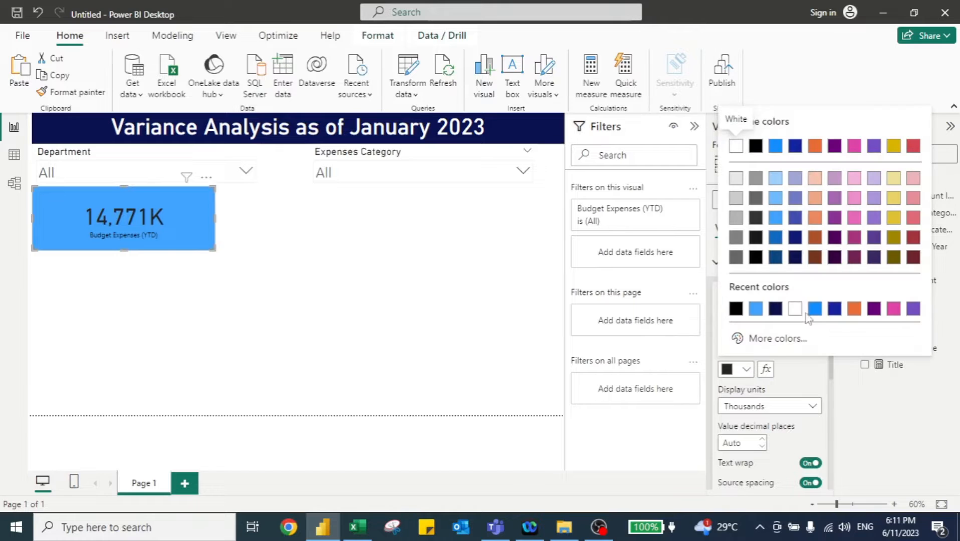
left_click(735, 310)
left_click(726, 330)
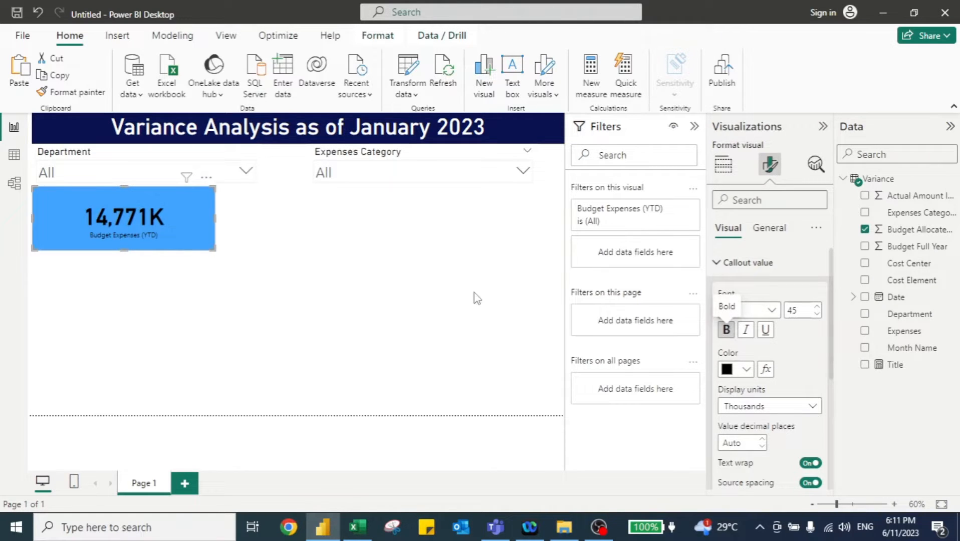
left_click(414, 298)
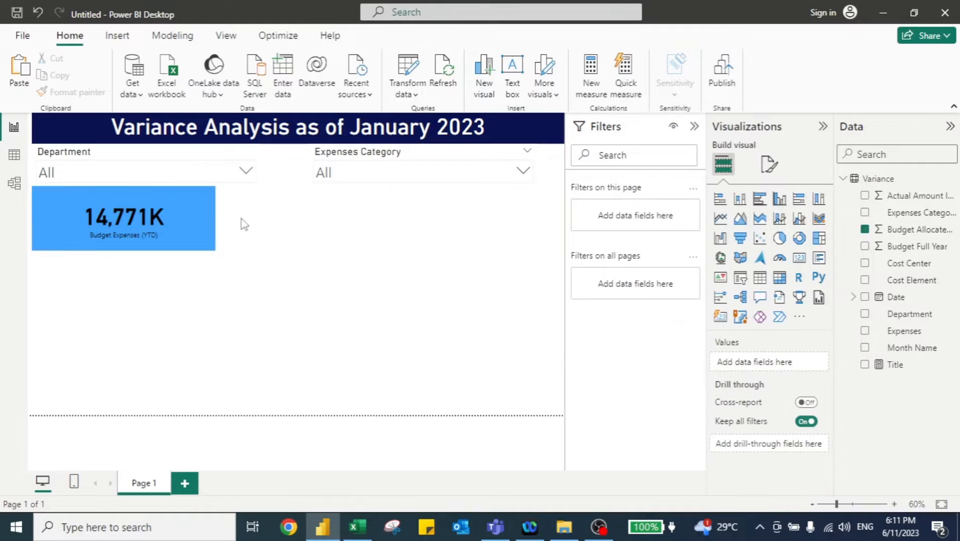
- Duplicate the card and place the copy to its right, below the Expenses Category slicer
left_click(186, 218)
key("ctrl+c")
key("ctrl+v")
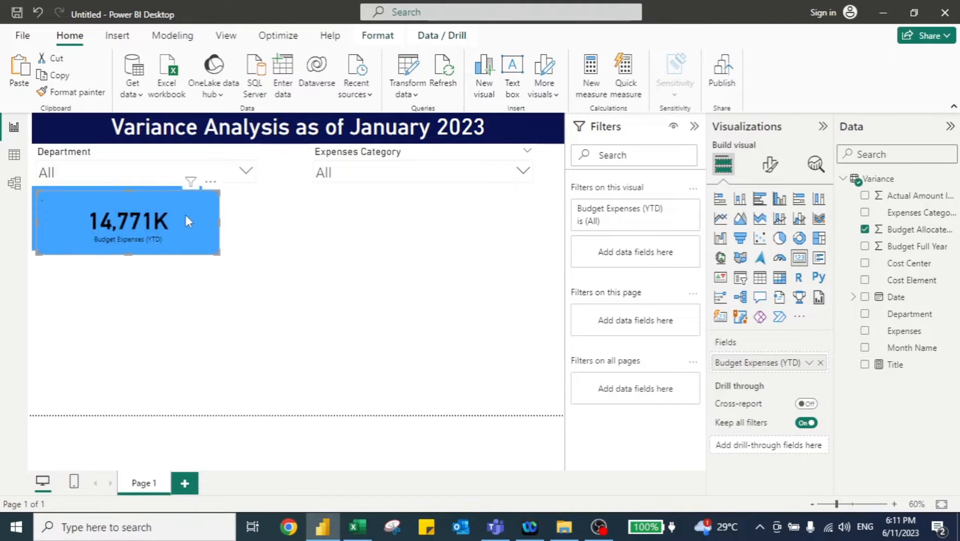
left_click_drag(186, 216, 372, 207)
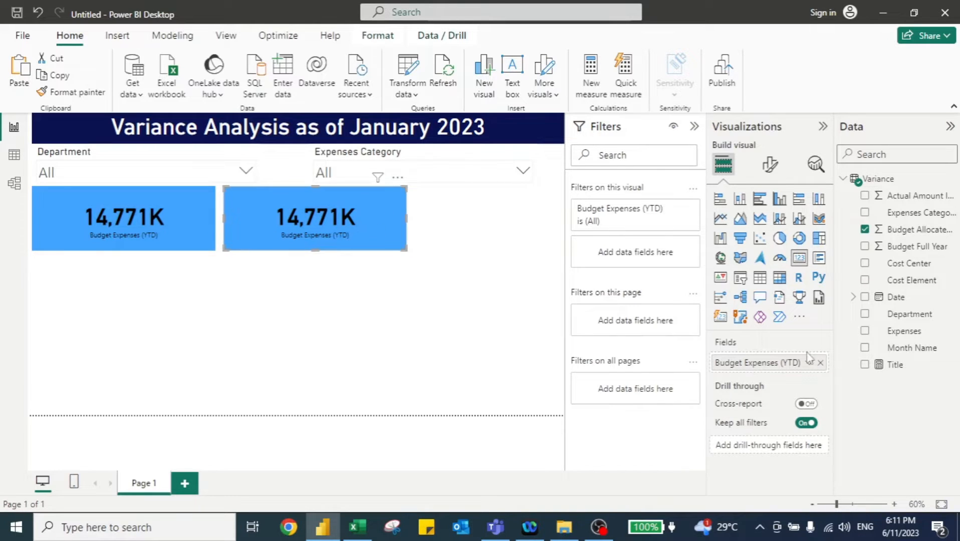
- Replace the copied card's field with Actual Amount Incurred (YTD) and rename it Actual Expenses (YTD)
left_click(822, 363)
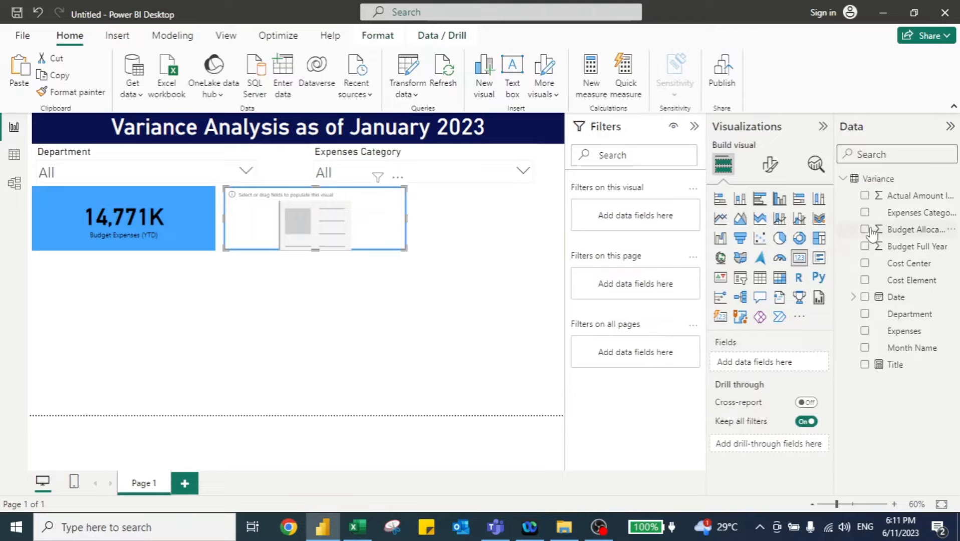
left_click(865, 196)
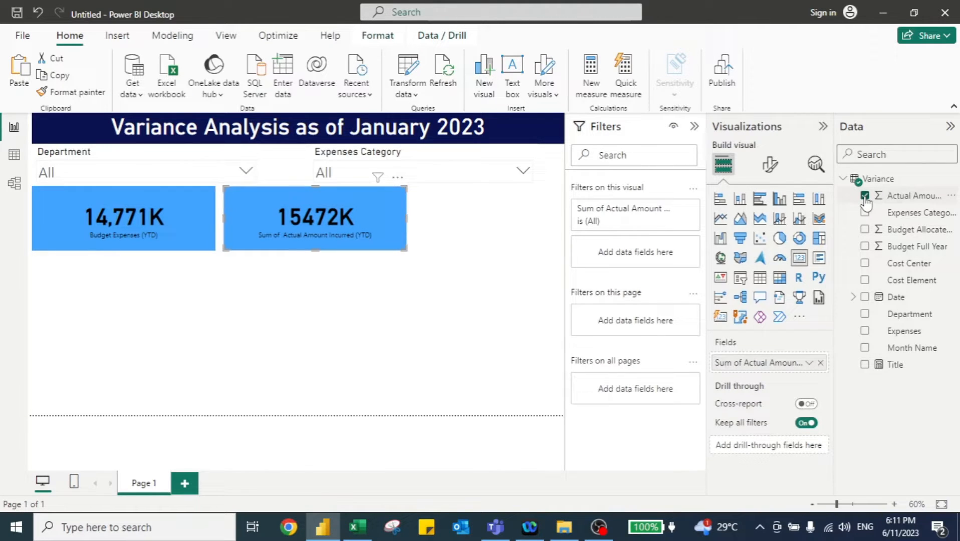
double_click(747, 367)
type("aCTU")
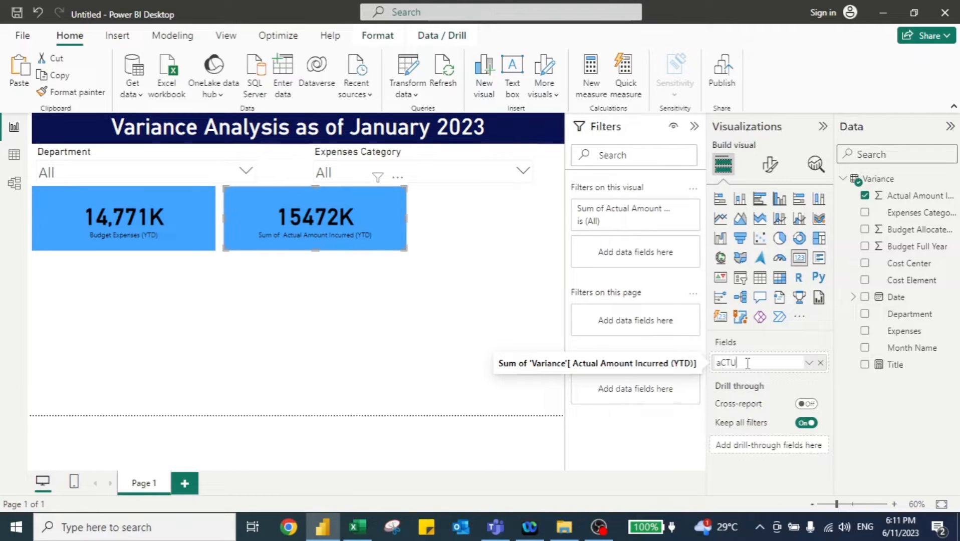
type("AL")
key("ctrl+a")
type("A")
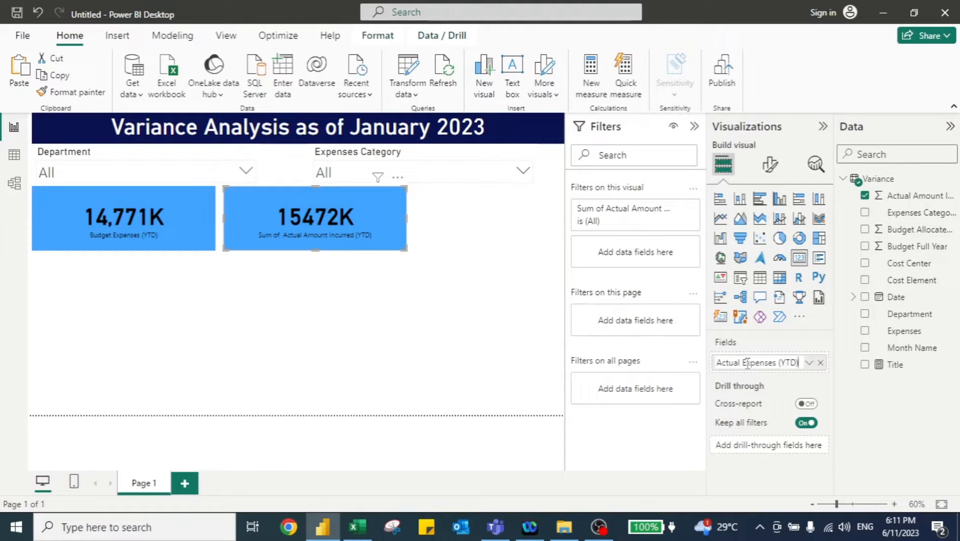
key("Return")
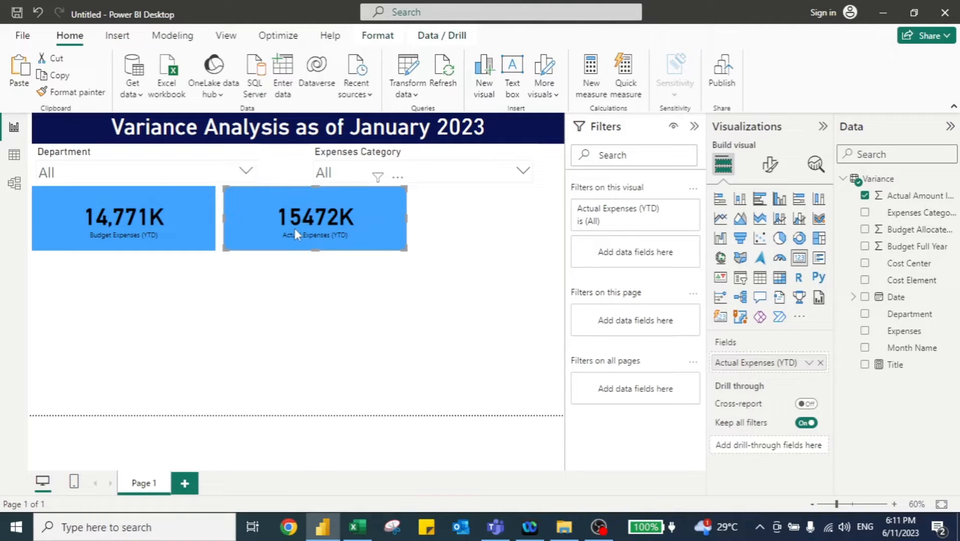
- Turn on the thousands separator for the Actual Amount Incurred (YTD) column in the model view
left_click(15, 185)
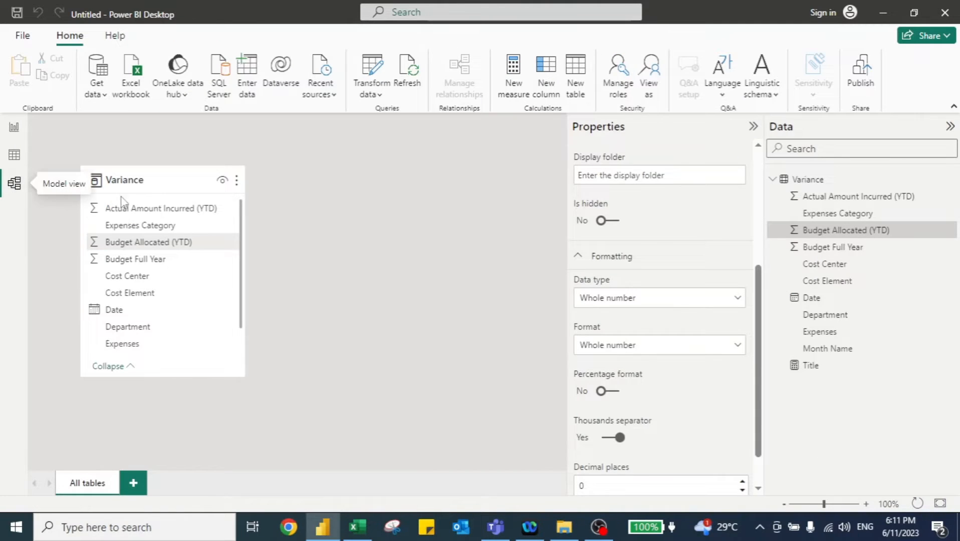
left_click(142, 211)
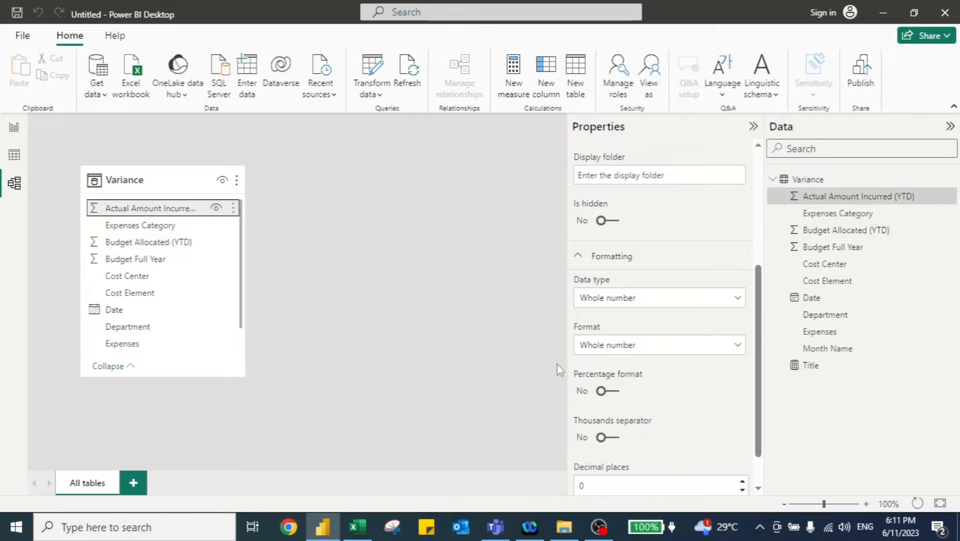
left_click(613, 438)
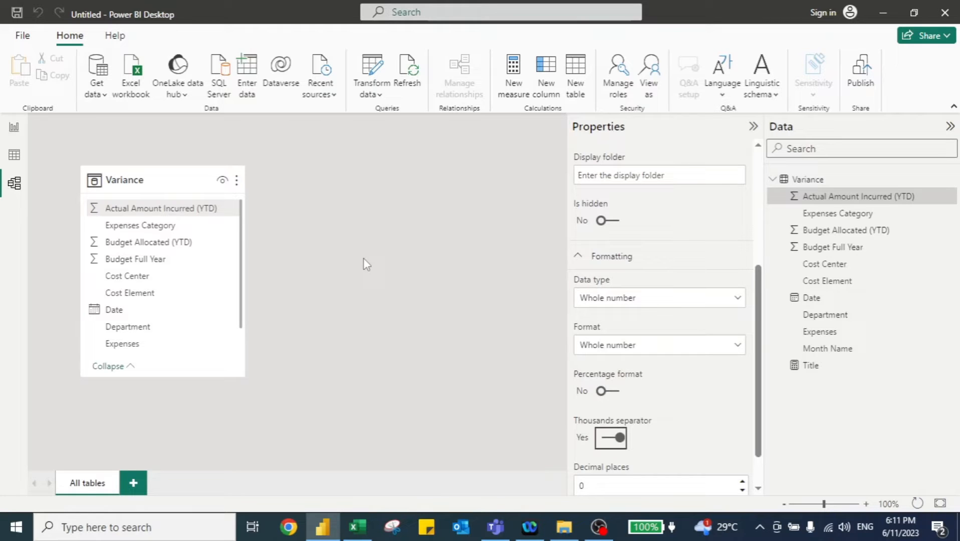
left_click(14, 130)
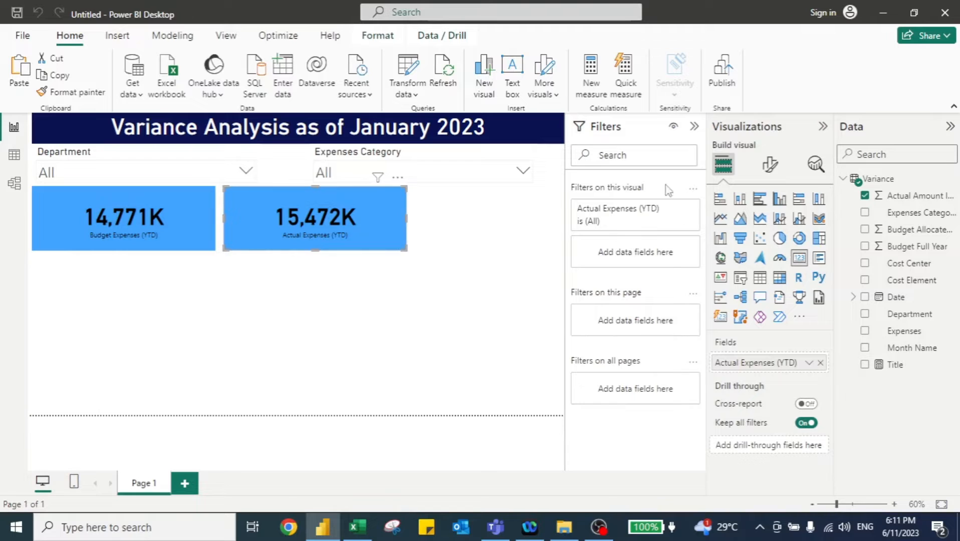
- Set the Actual Expenses (YTD) card's background colour to a darker blue
left_click(770, 165)
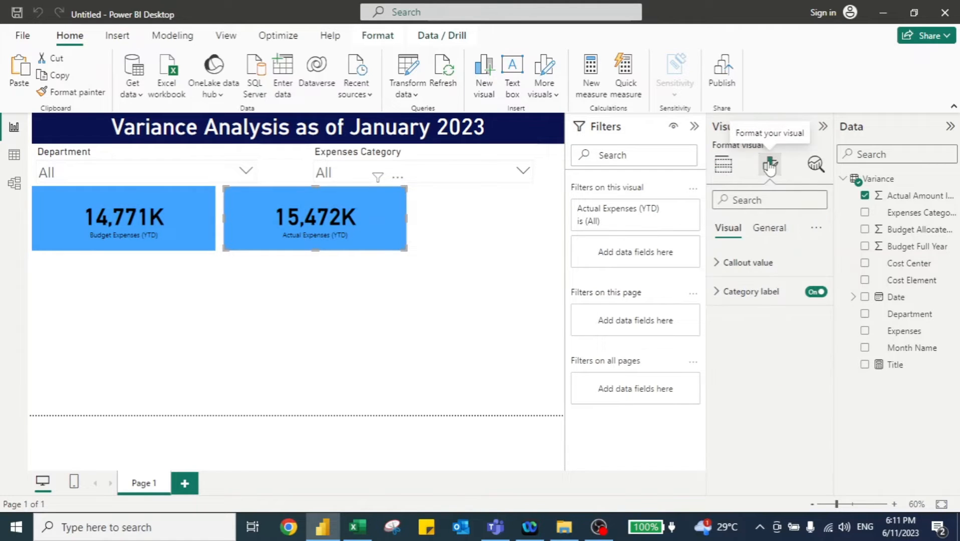
left_click(768, 228)
left_click(723, 323)
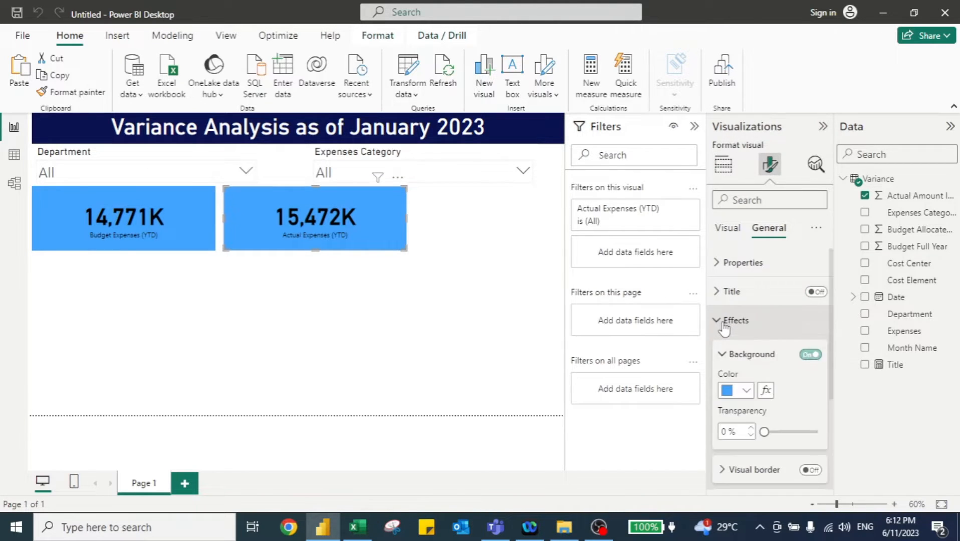
left_click(746, 391)
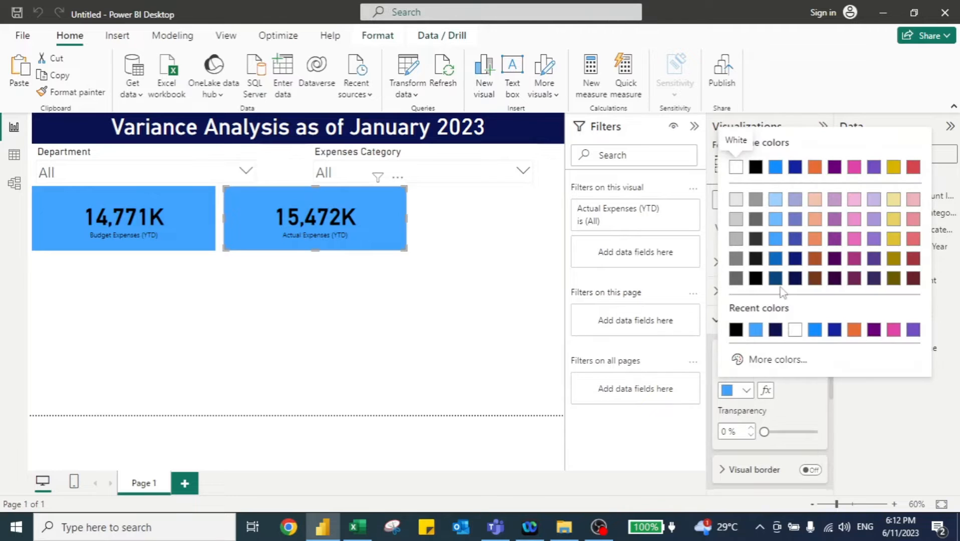
left_click(776, 259)
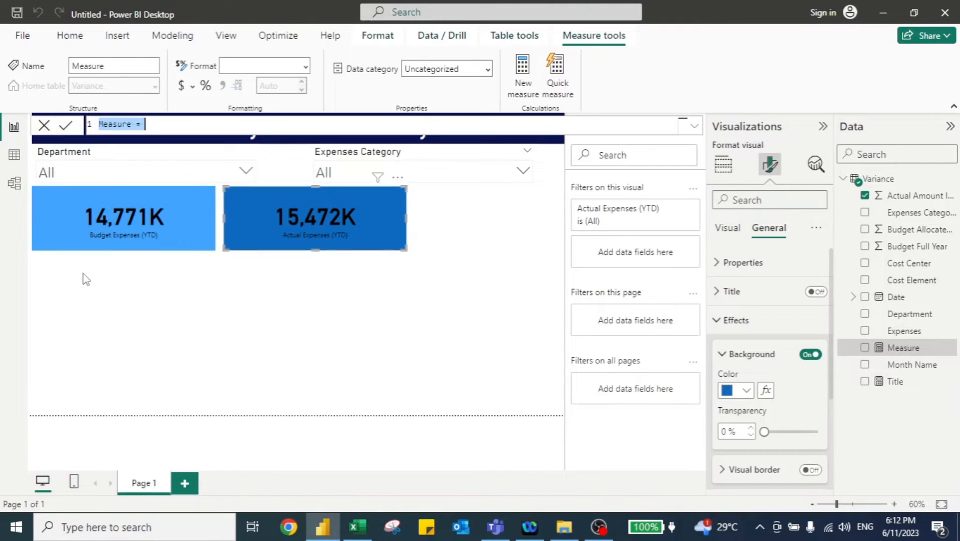
- Create a measure Variance = SUM('Variance'[Budget Allocated (YTD)])-SUM('Variance'[ Actual Amount Incurred (YTD)])
key("Left")
key("ctrl+shift+Right")
type("V")
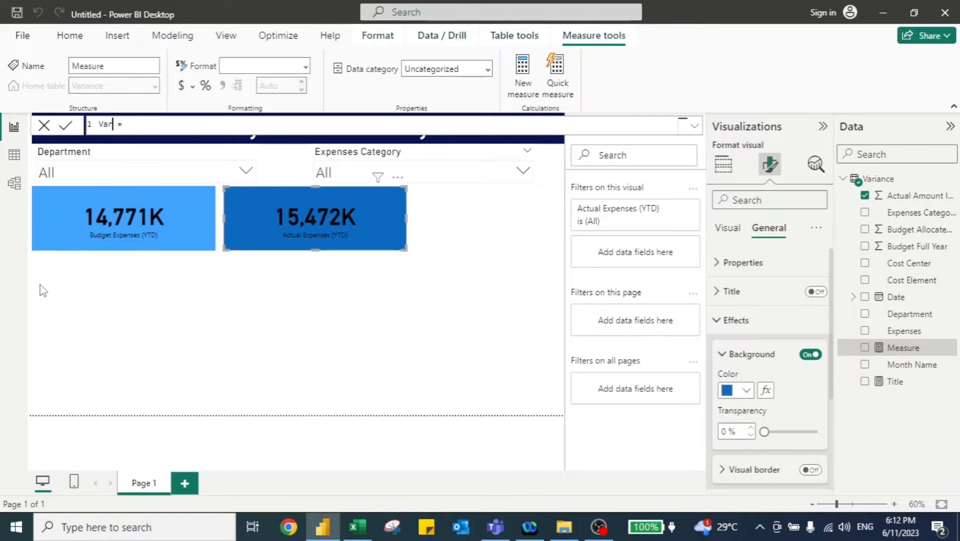
type("ariance =sum")
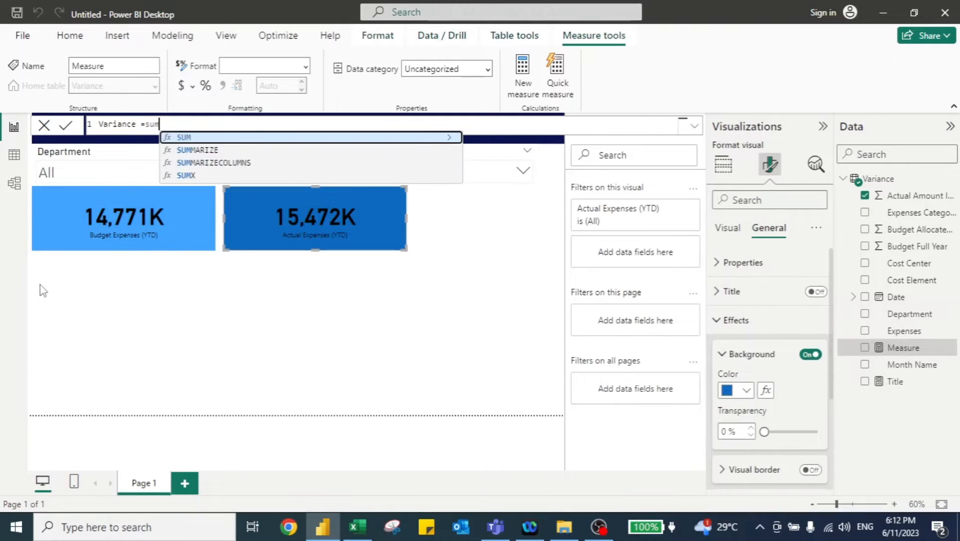
key("Tab")
type("bud")
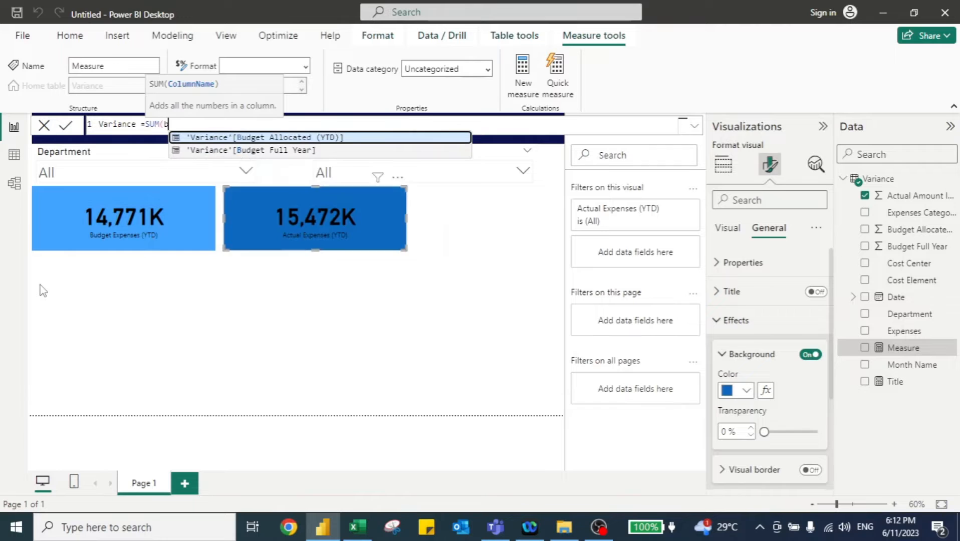
key("Tab")
type(")-sum")
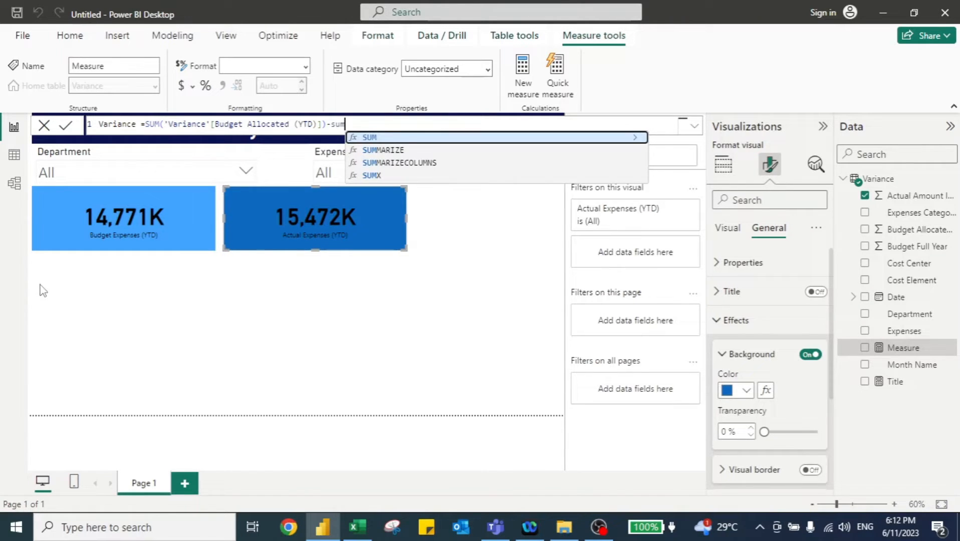
key("Tab")
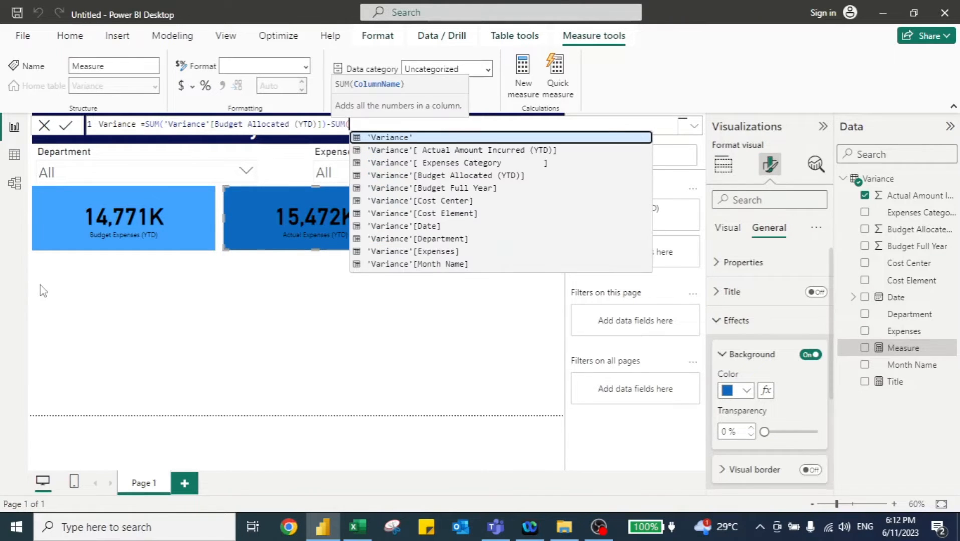
type("act")
key("Tab")
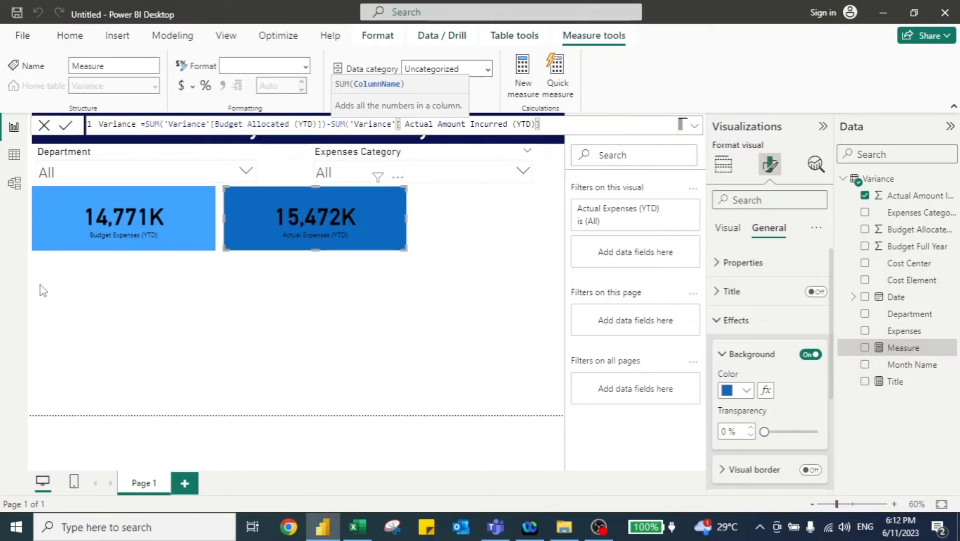
type(")")
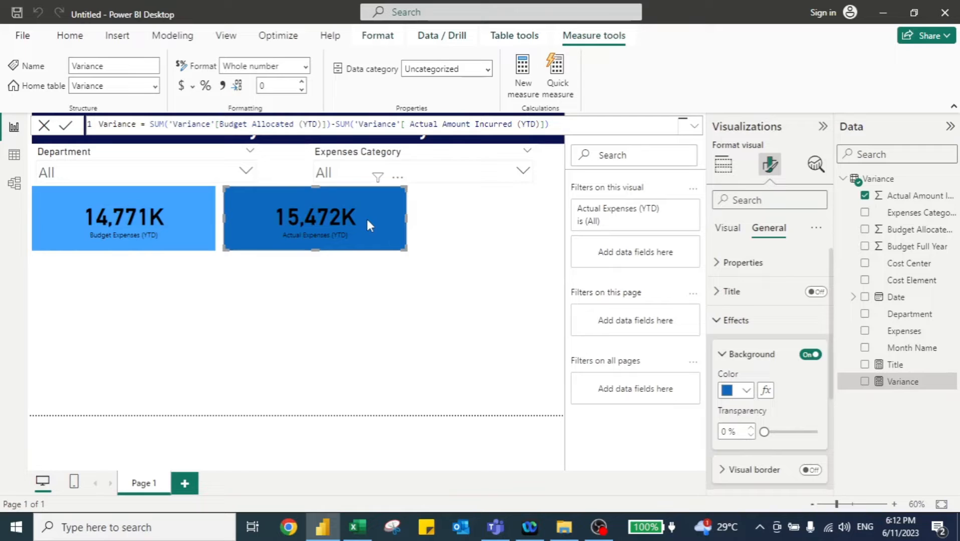
- Duplicate the Actual Expenses (YTD) card and place the copy at the right end of the card row
key("ctrl+c")
key("ctrl+v")
left_click_drag(367, 219, 521, 216)
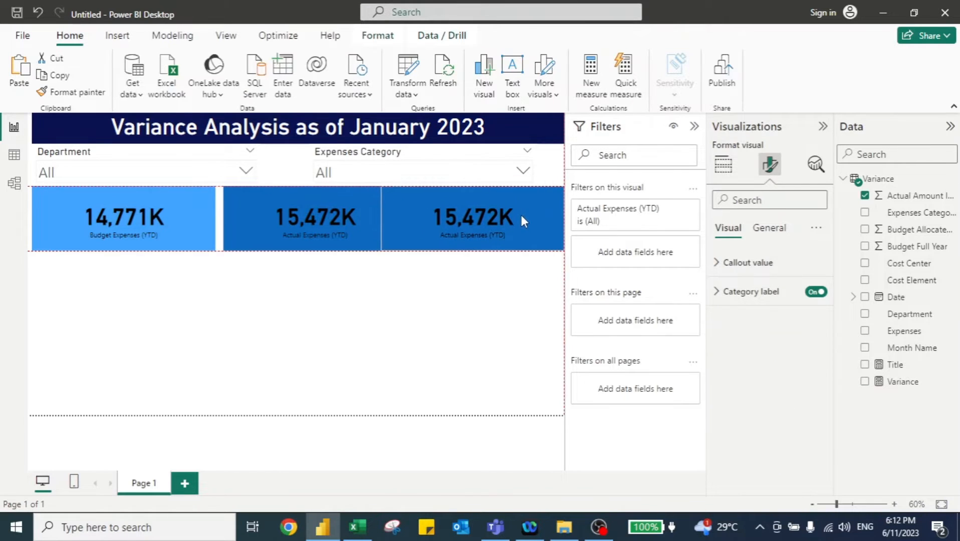
left_click_drag(384, 221, 424, 219)
left_click(375, 216)
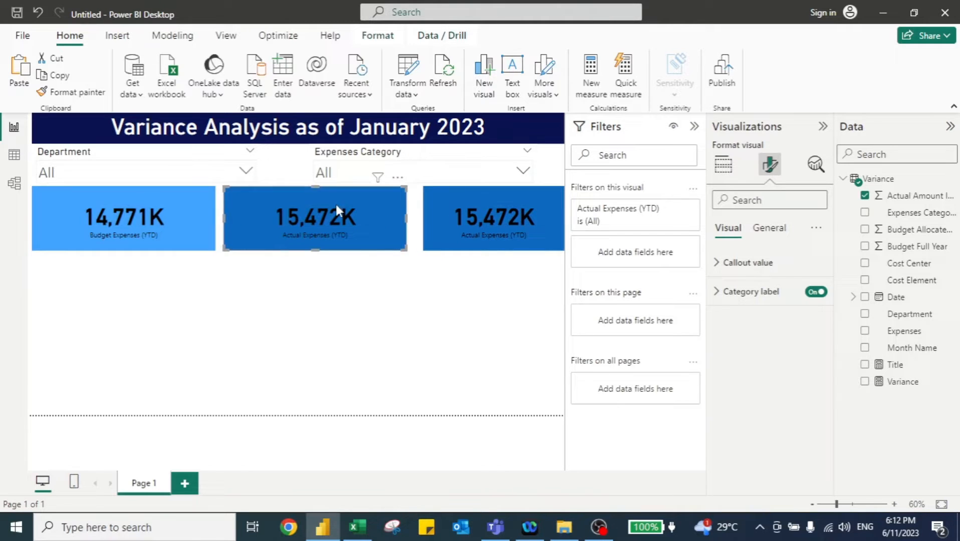
- Replace the copied card's field with the Variance measure
left_click(455, 211)
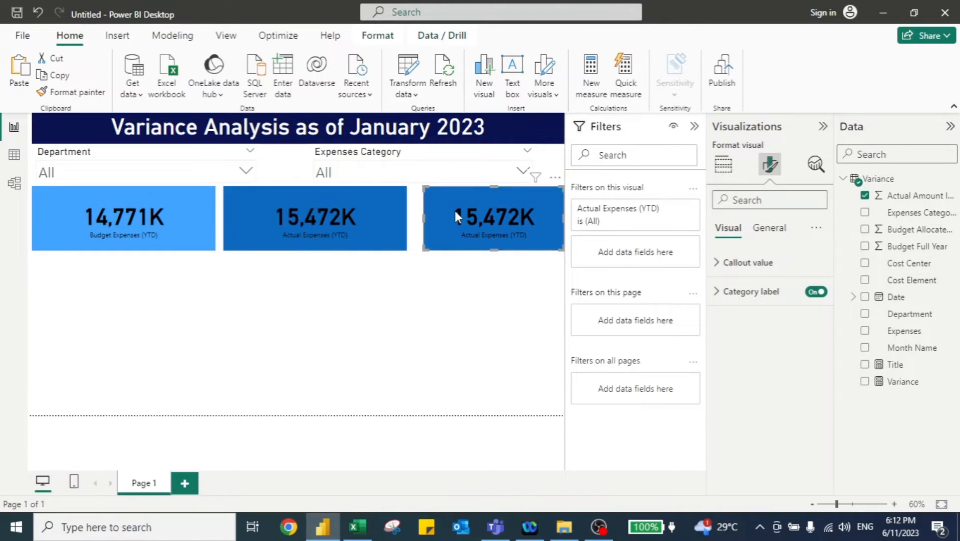
left_click(732, 172)
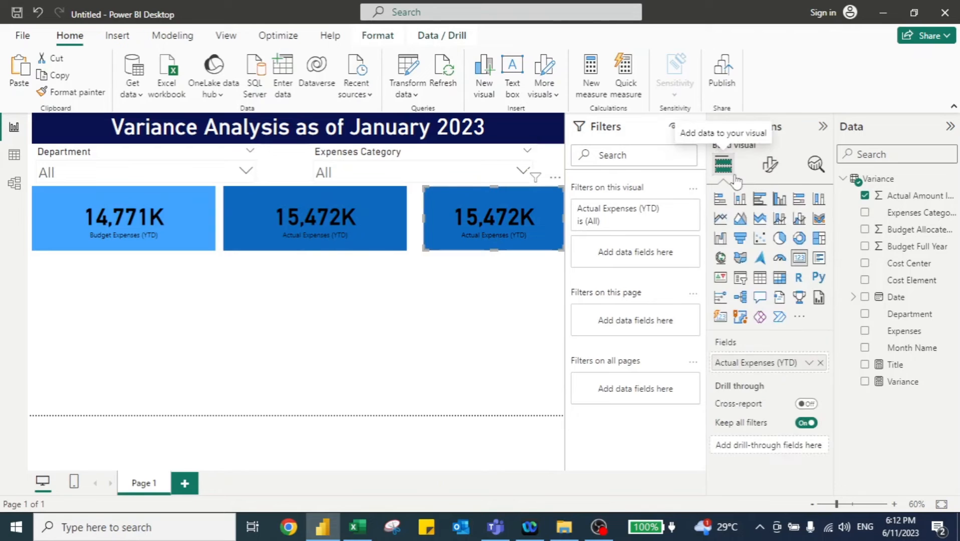
left_click(821, 363)
left_click(866, 382)
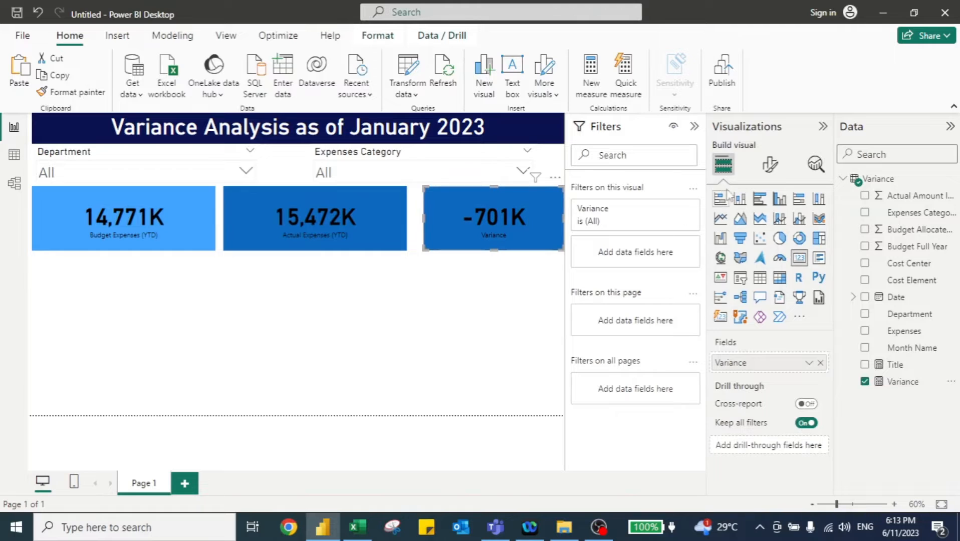
- Set the Variance card's background colour to a dark navy blue
left_click(769, 166)
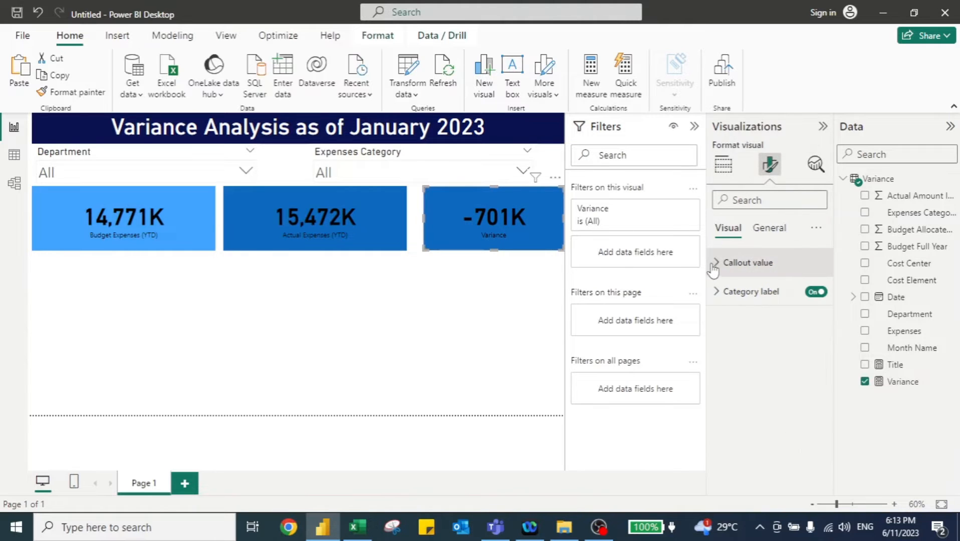
left_click(769, 228)
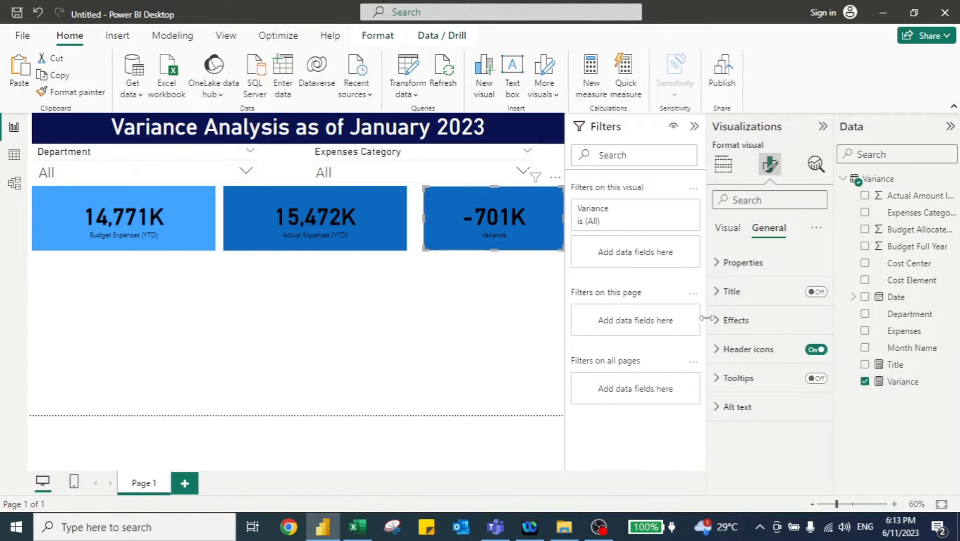
left_click(720, 329)
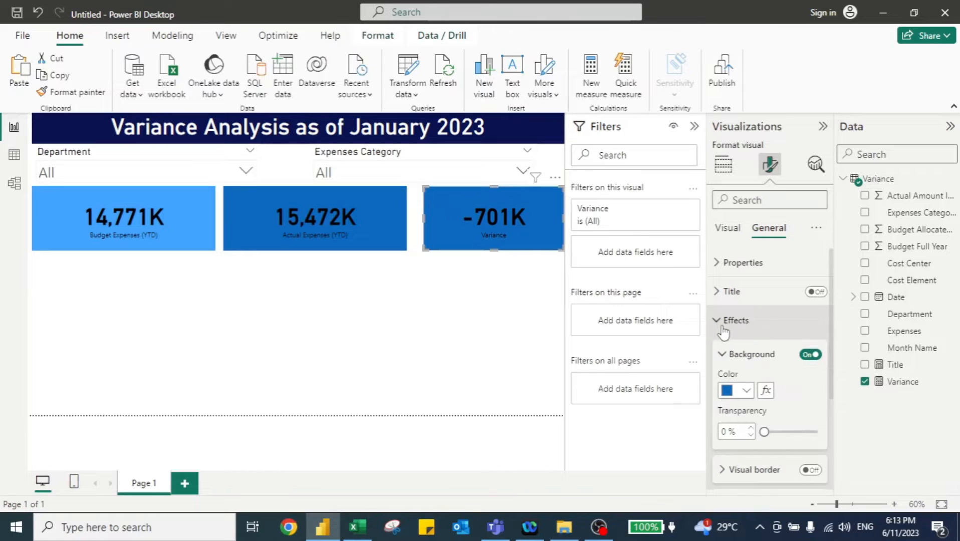
left_click(748, 392)
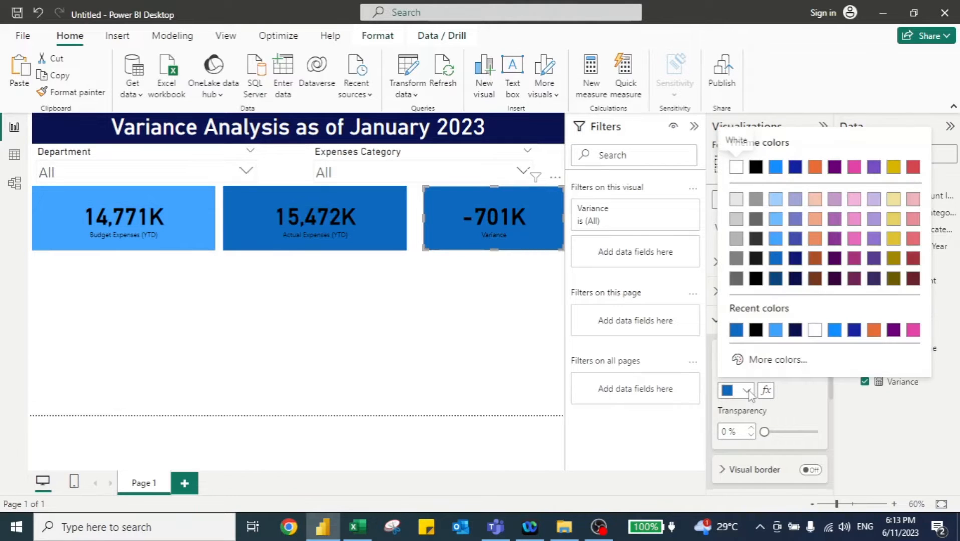
left_click(775, 329)
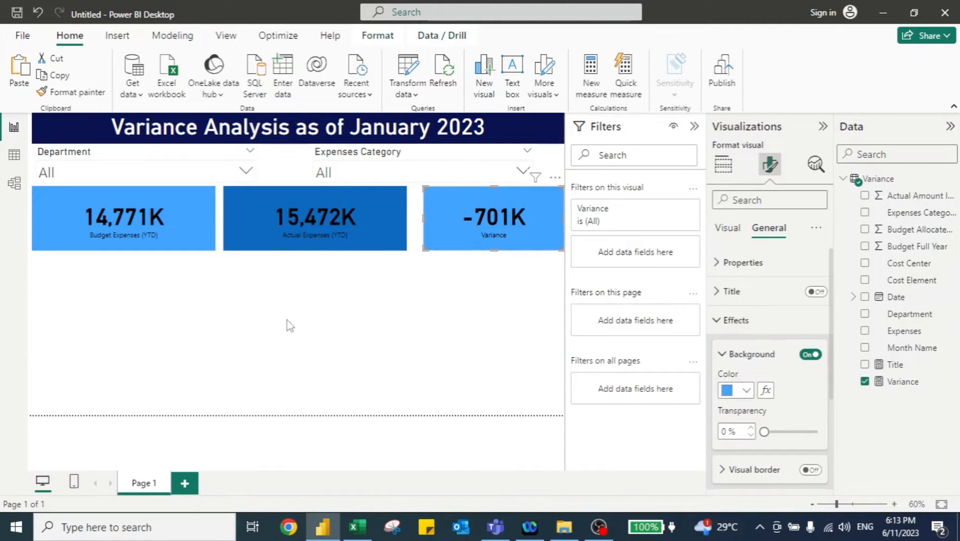
left_click(741, 391)
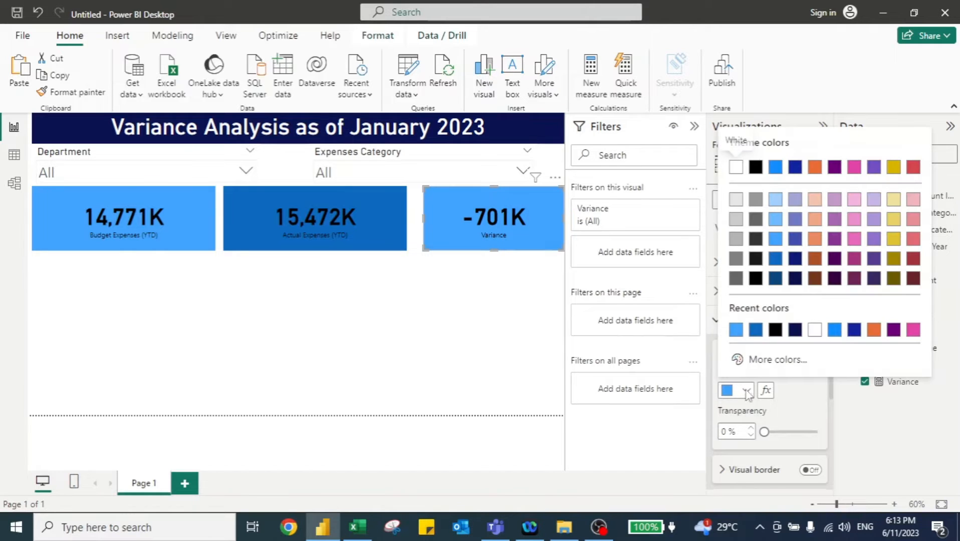
left_click(775, 259)
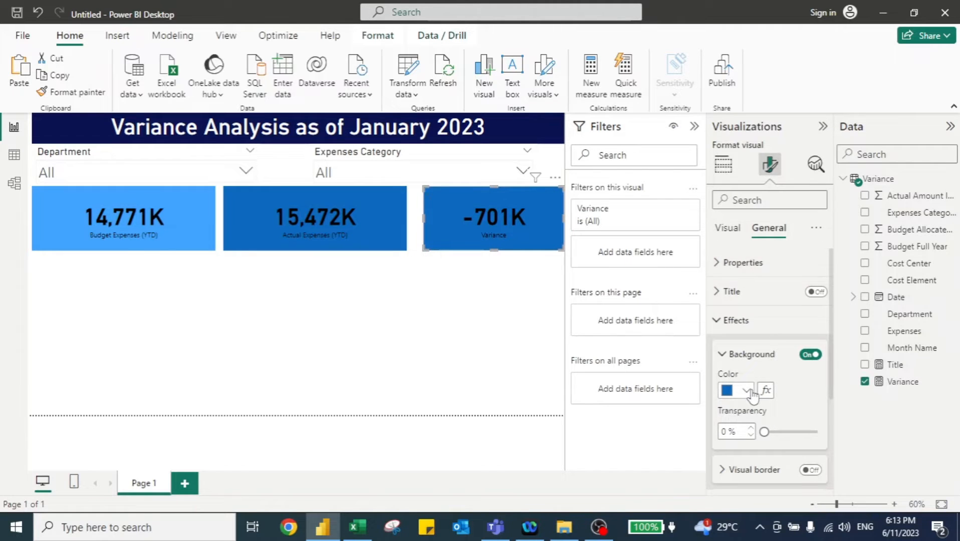
left_click(746, 391)
left_click(777, 279)
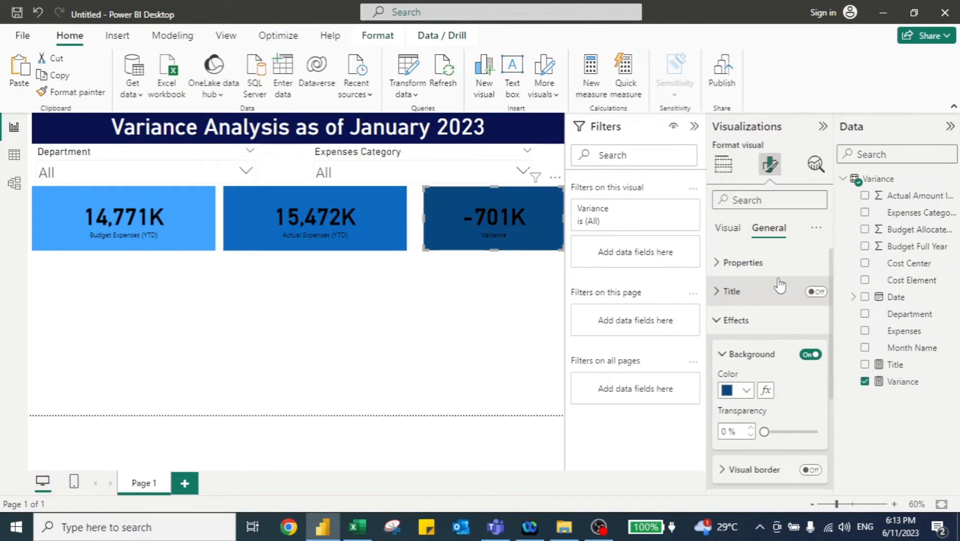
- Insert a clustered column chart of Budget Allocated (YTD) and Actual Amount Incurred (YTD) by Expenses, sized across the canvas below the cards
left_click(449, 284)
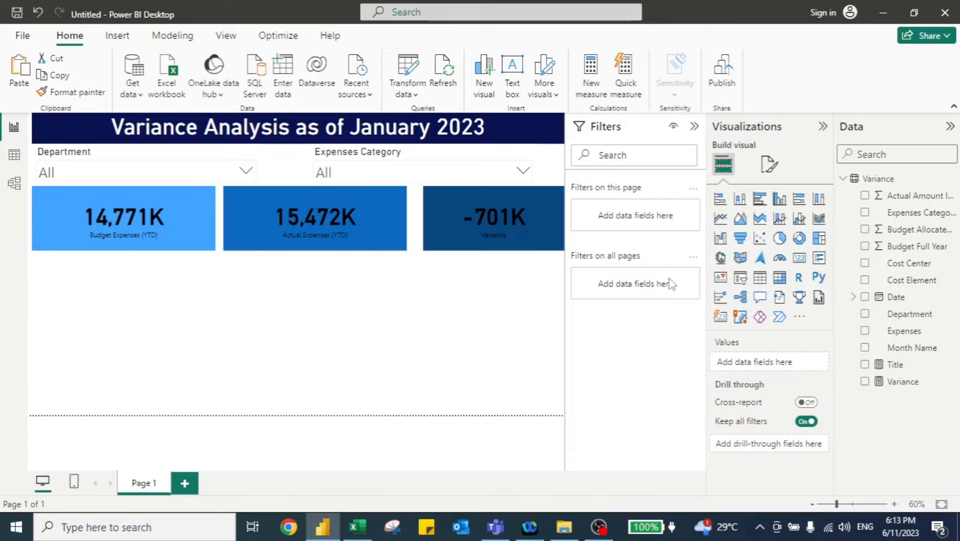
left_click(780, 200)
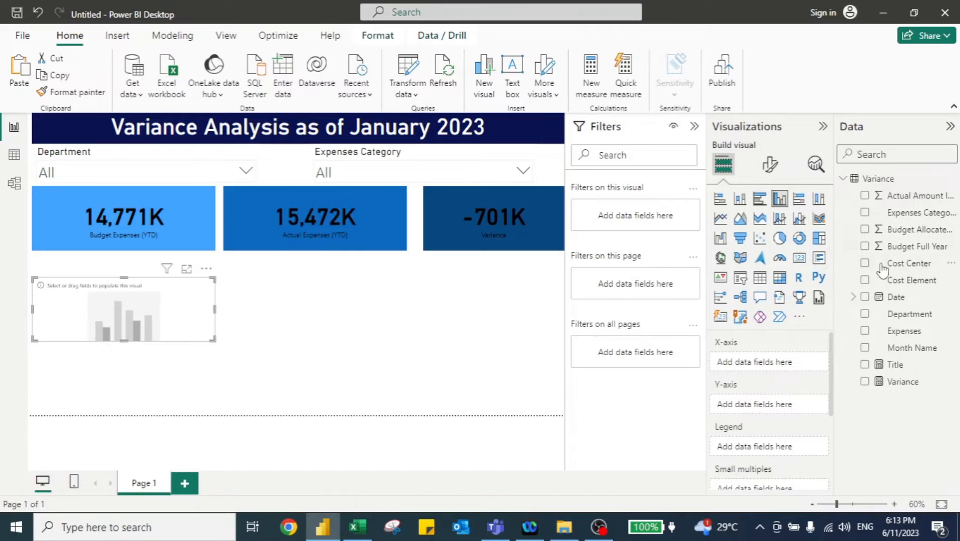
left_click(865, 230)
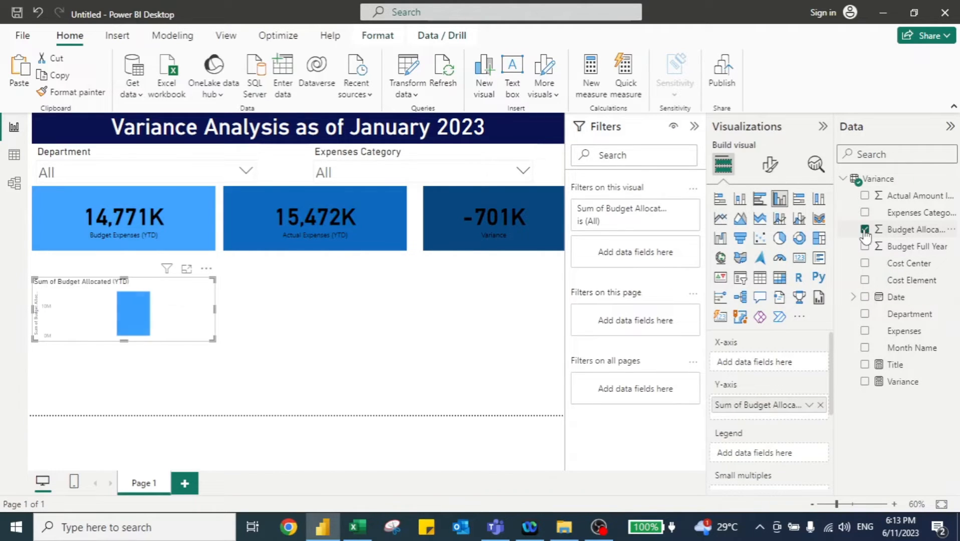
left_click(866, 196)
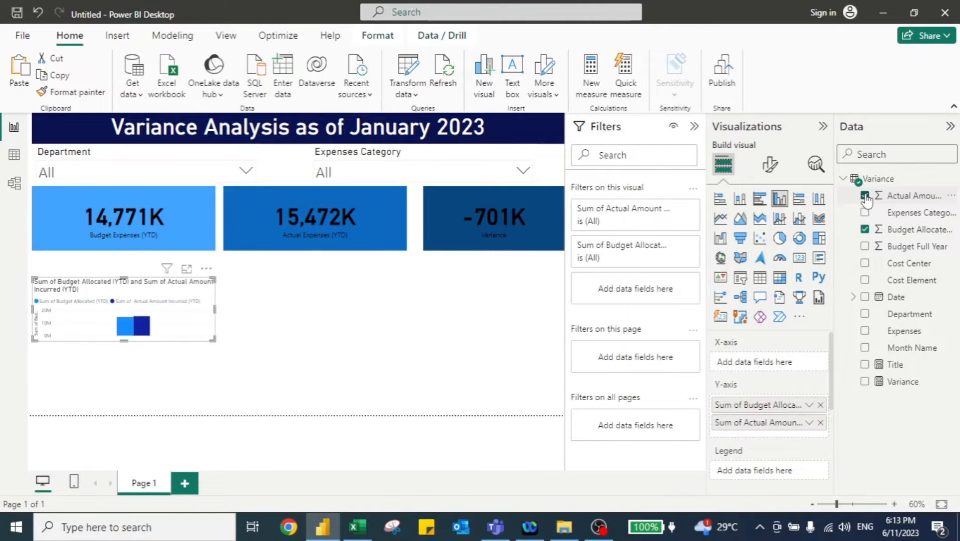
left_click(865, 332)
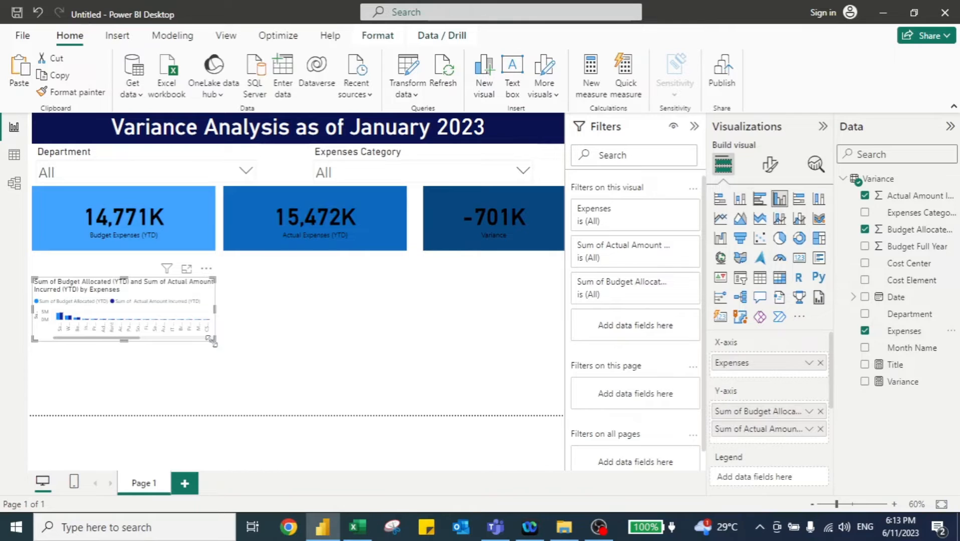
left_click_drag(213, 343, 563, 415)
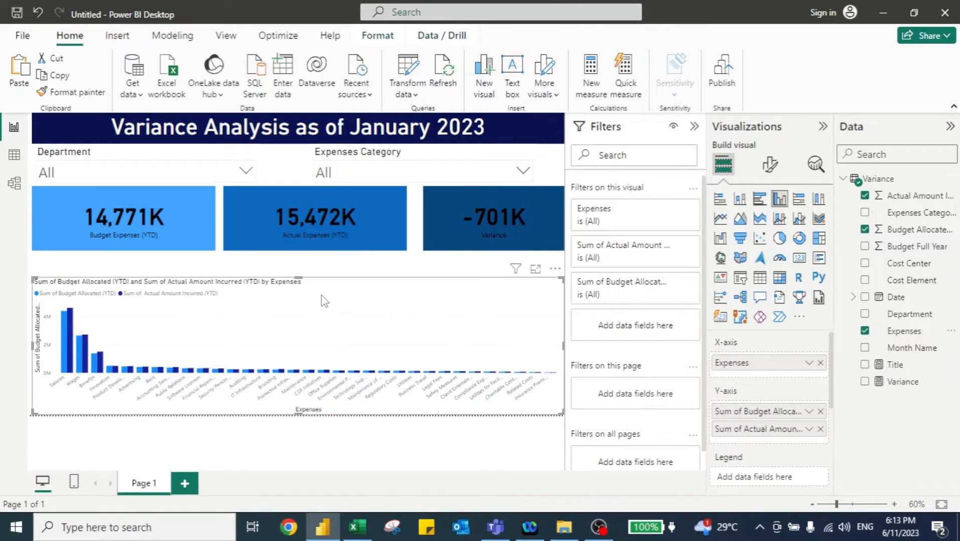
left_click_drag(302, 275, 303, 252)
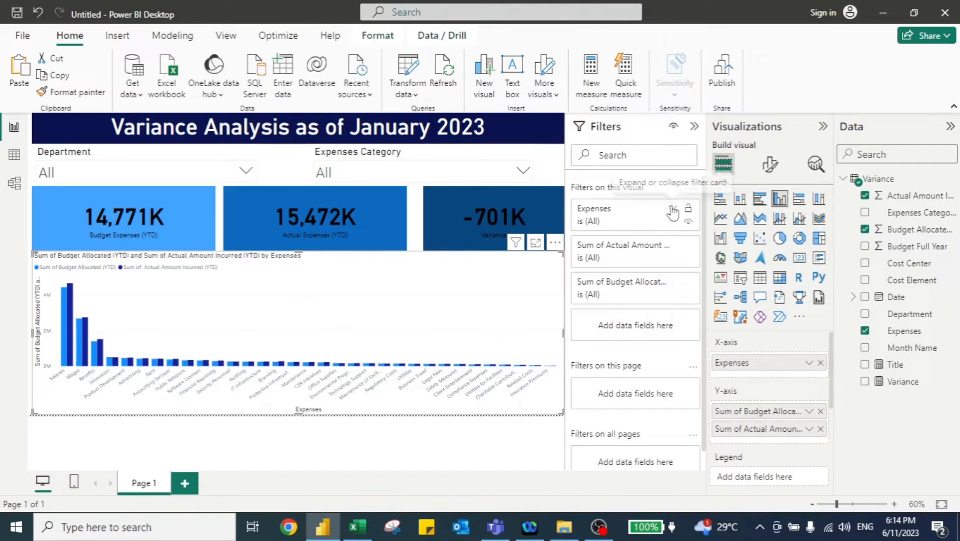
- Filter the column chart's Expenses to the Top 5 items by the Variance value and apply the filter
left_click(672, 208)
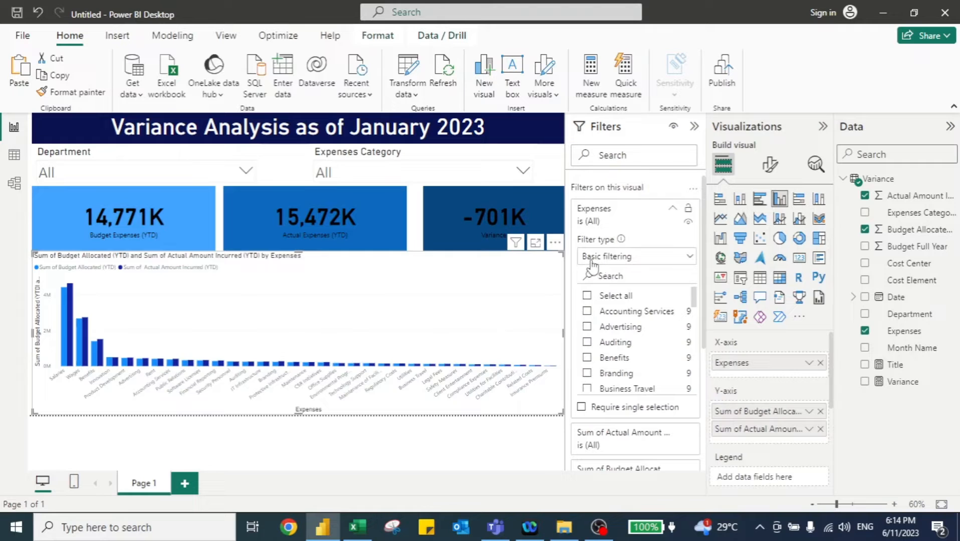
left_click(616, 260)
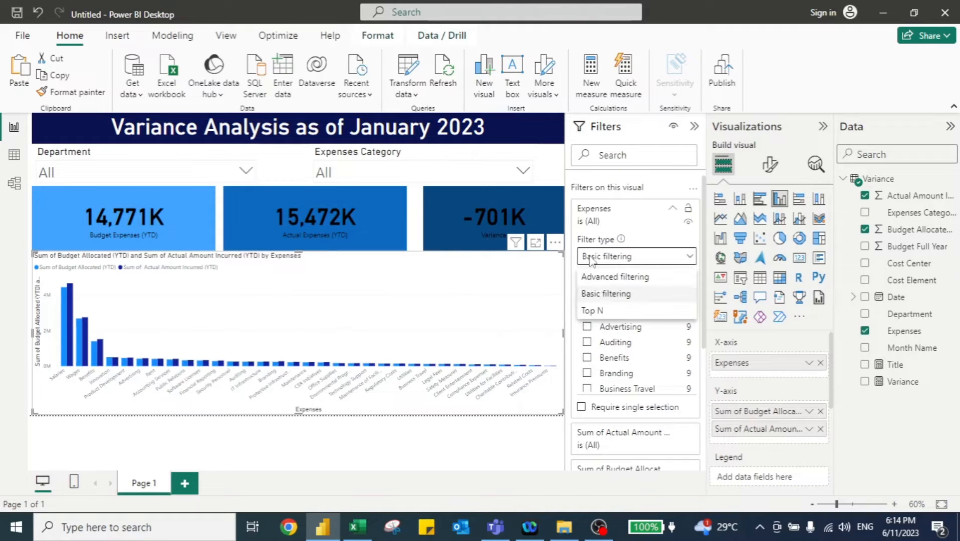
left_click(593, 311)
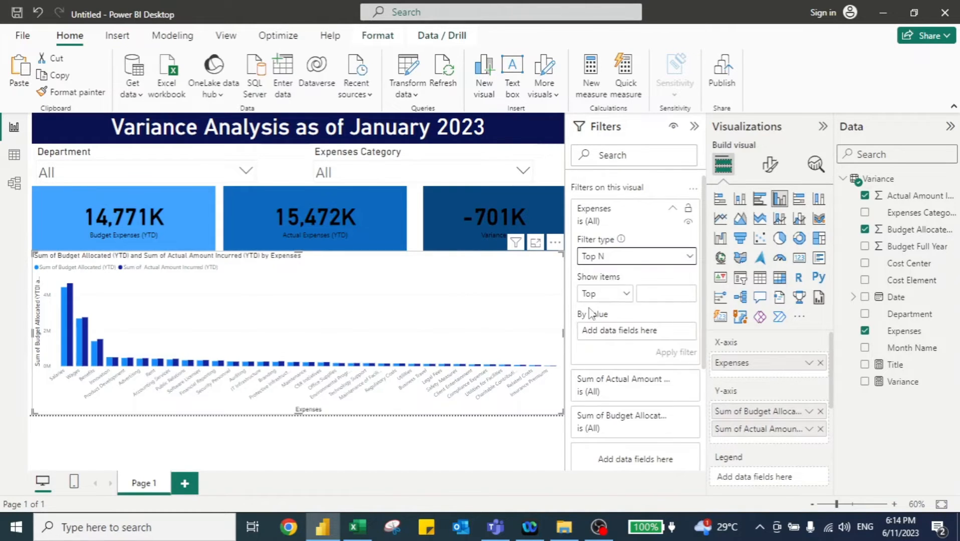
left_click(655, 295)
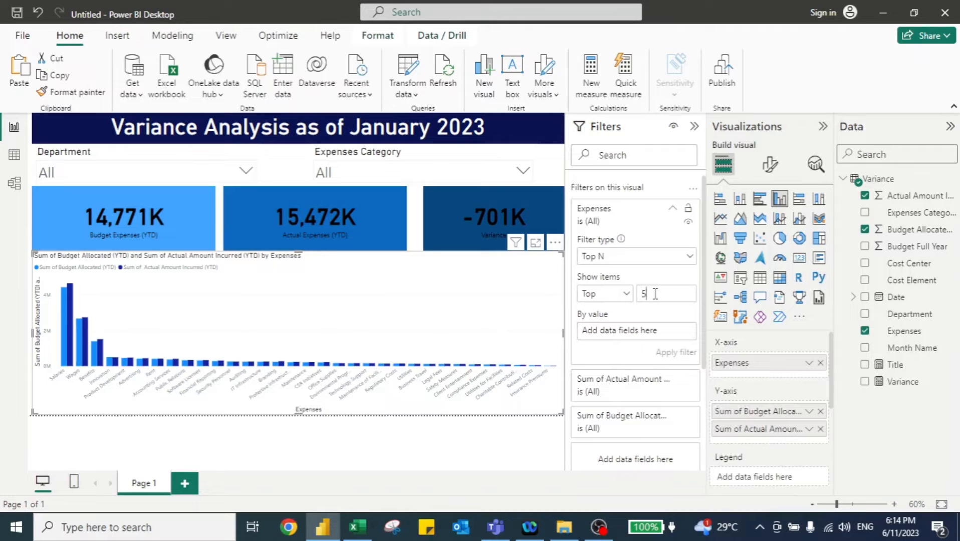
left_click_drag(903, 381, 666, 336)
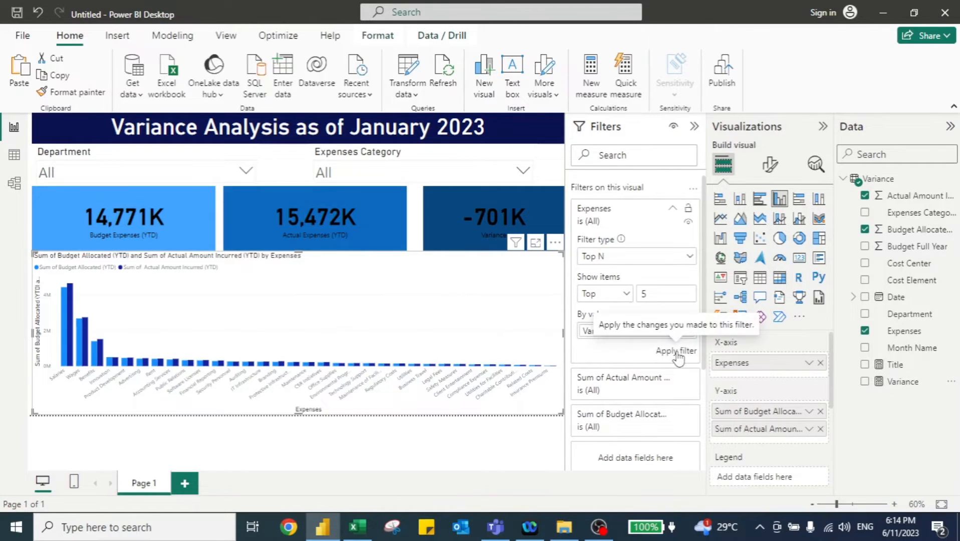
left_click(677, 351)
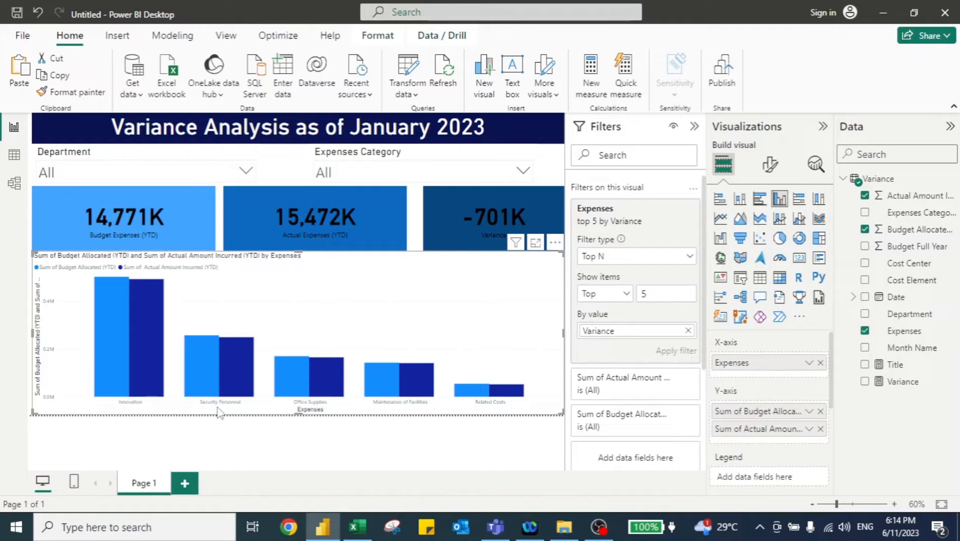
- Select Accounting & Finance in the Department slicer
left_click(246, 172)
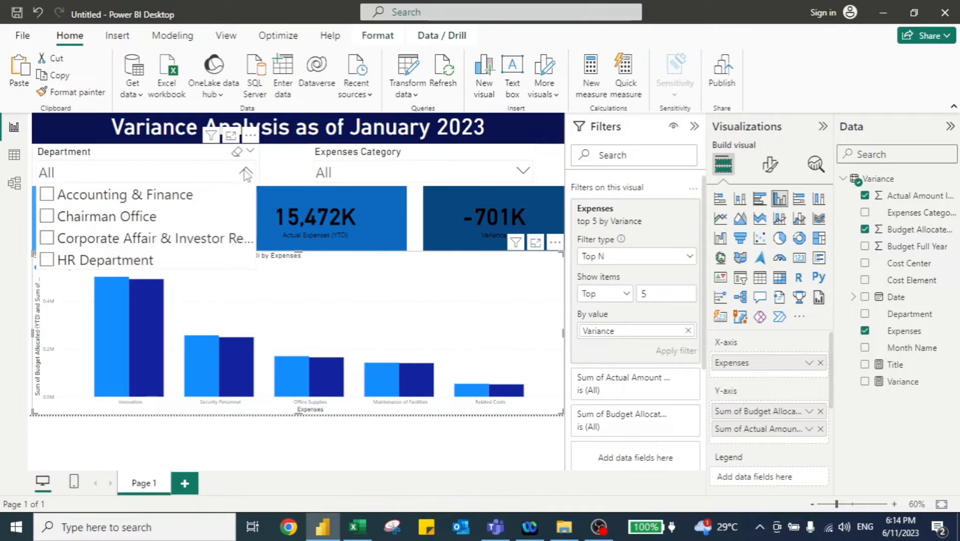
left_click(47, 195)
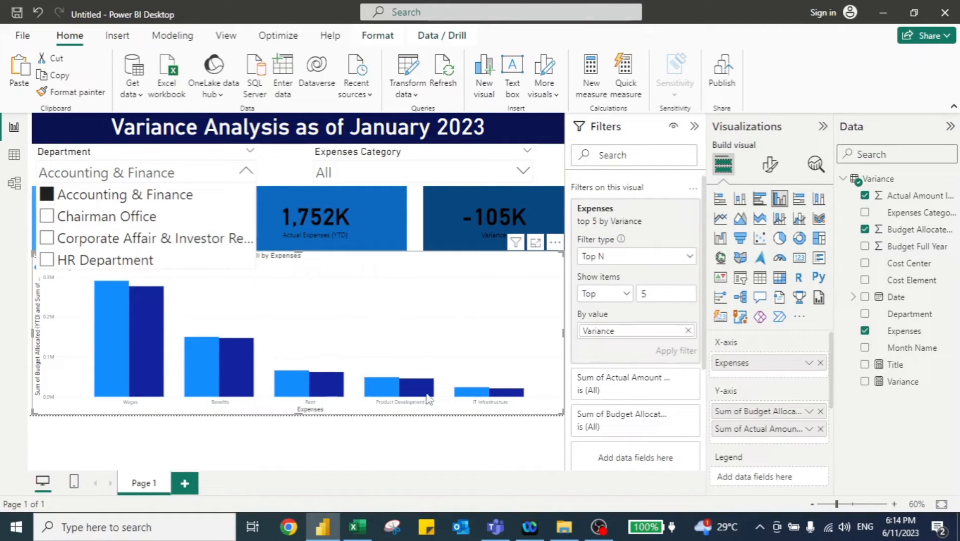
left_click(425, 296)
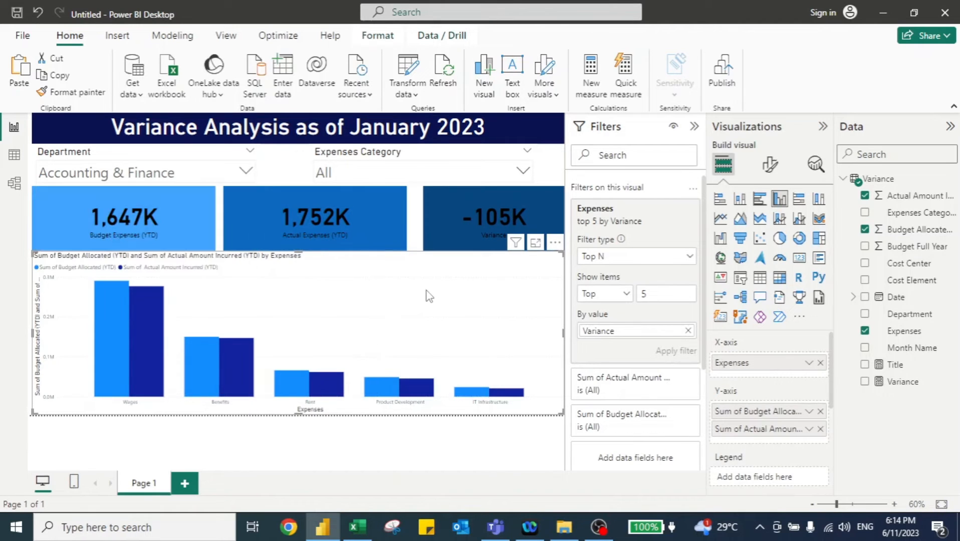
- Set the column chart's X-axis label font size to 20
left_click(768, 165)
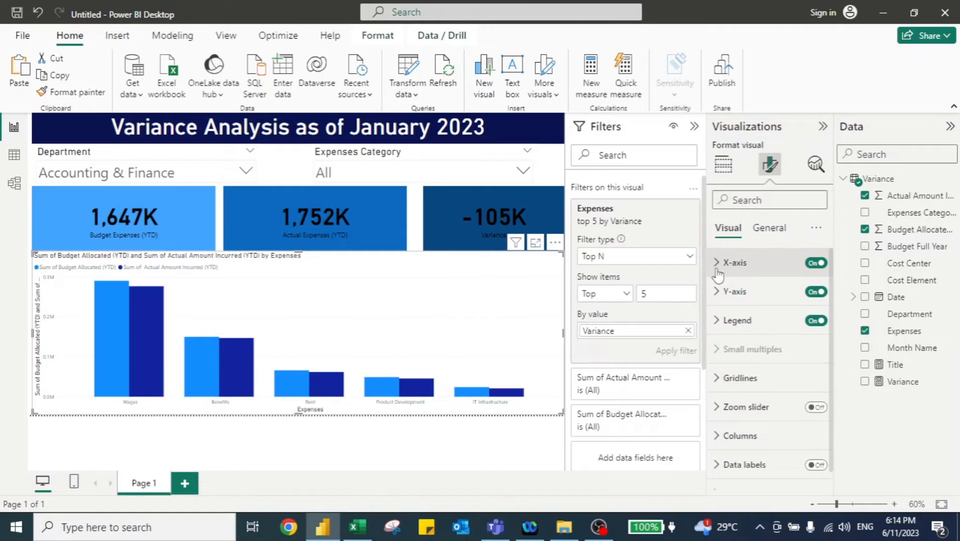
left_click(718, 263)
left_click(802, 334)
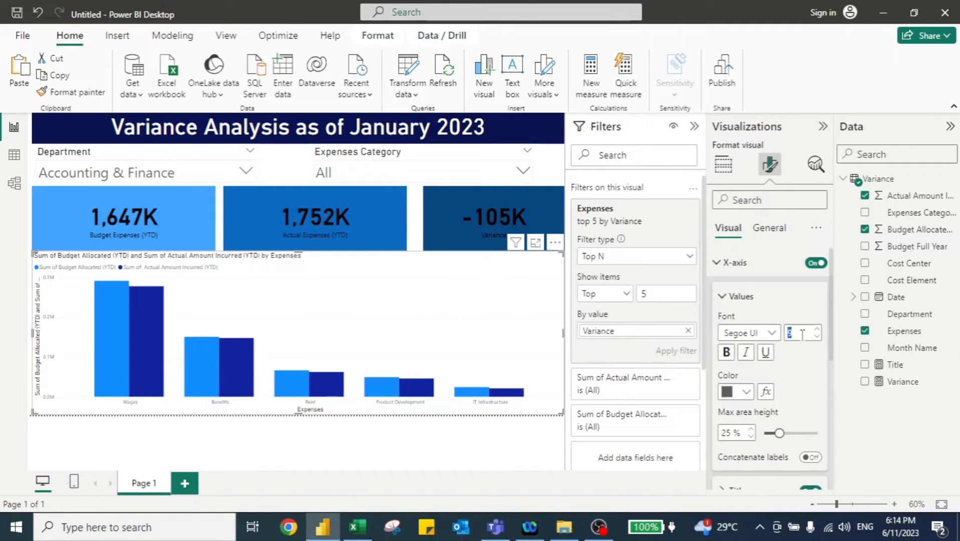
type("20")
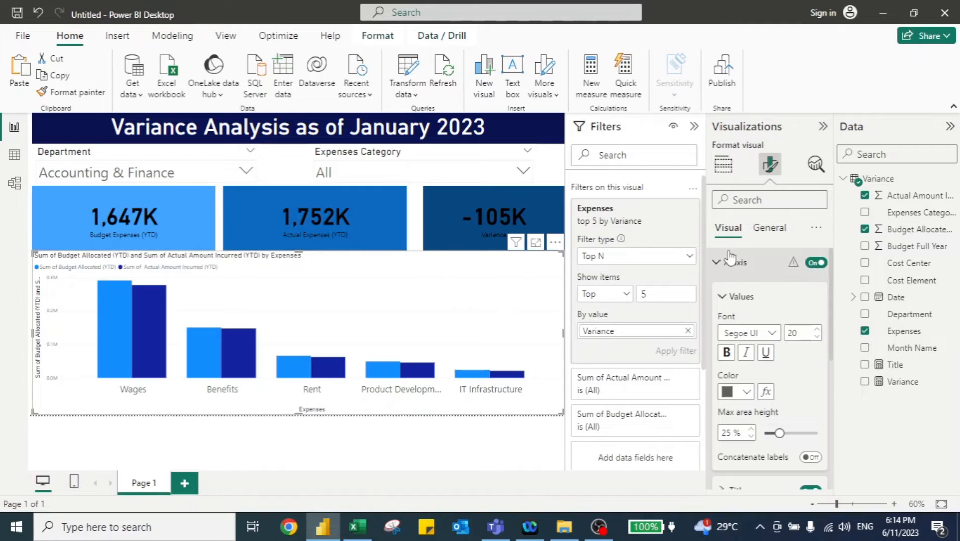
left_click(721, 267)
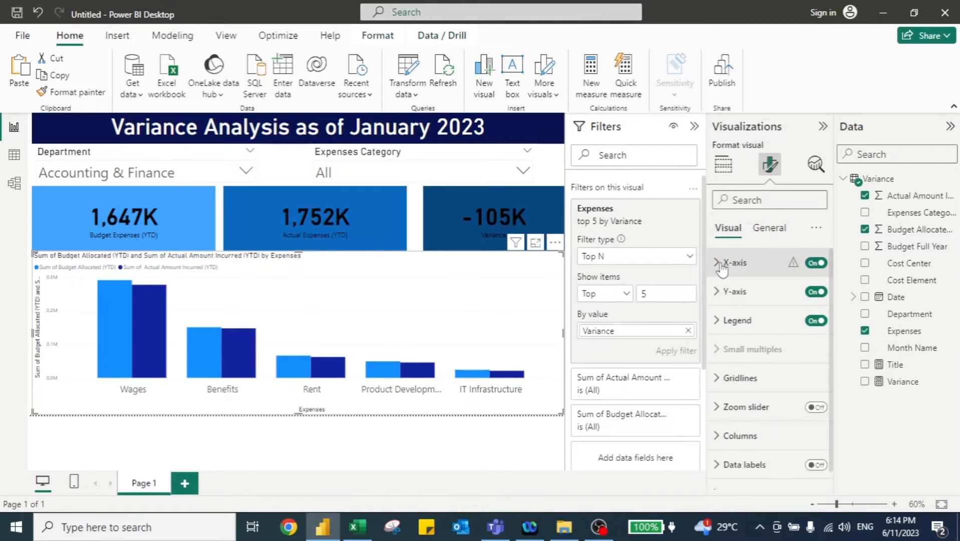
- Set the column chart's Y-axis value font size to 15
left_click(732, 296)
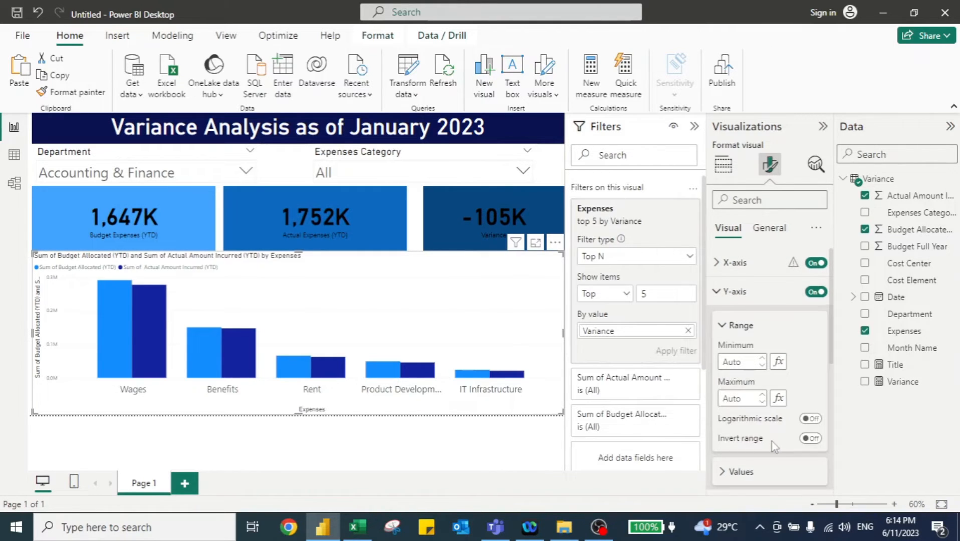
scroll(775, 446, "down", 2)
left_click(737, 400)
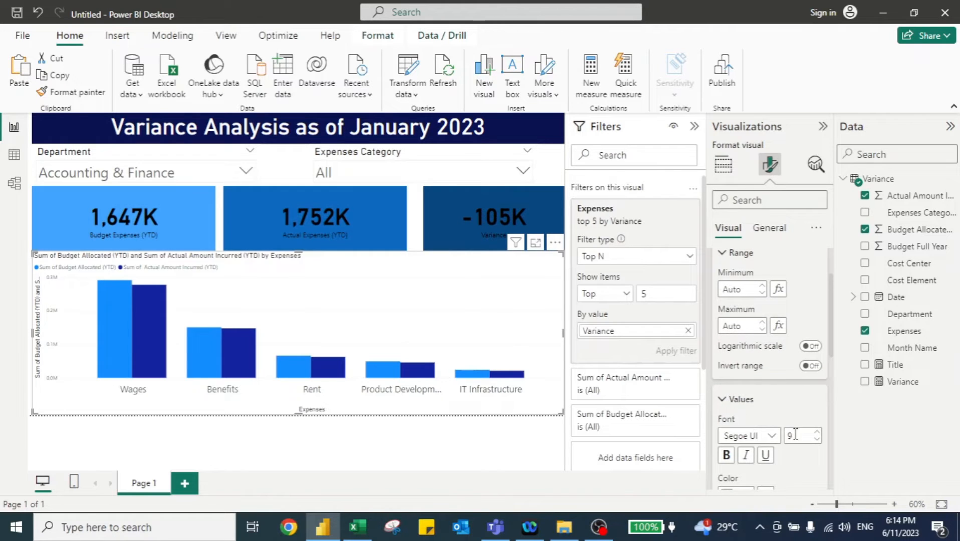
type("15")
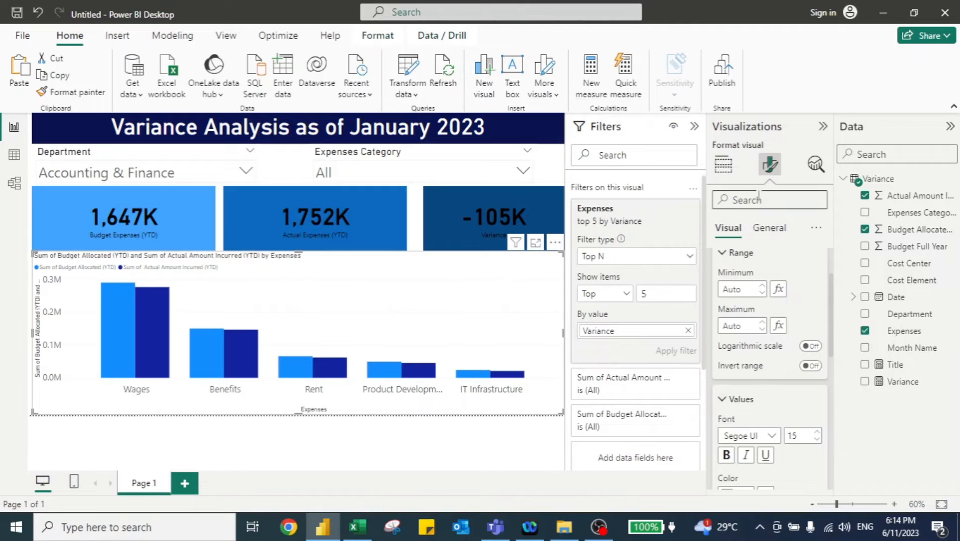
- Rename the chart's budget field to Budget Expenses (YTD)
left_click(725, 171)
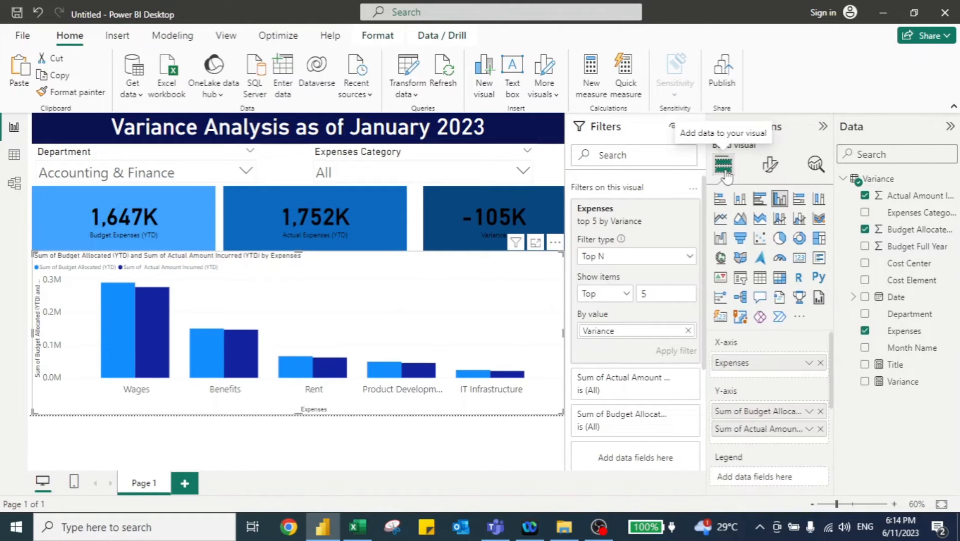
double_click(734, 412)
type("Budget Expenses (YTD")
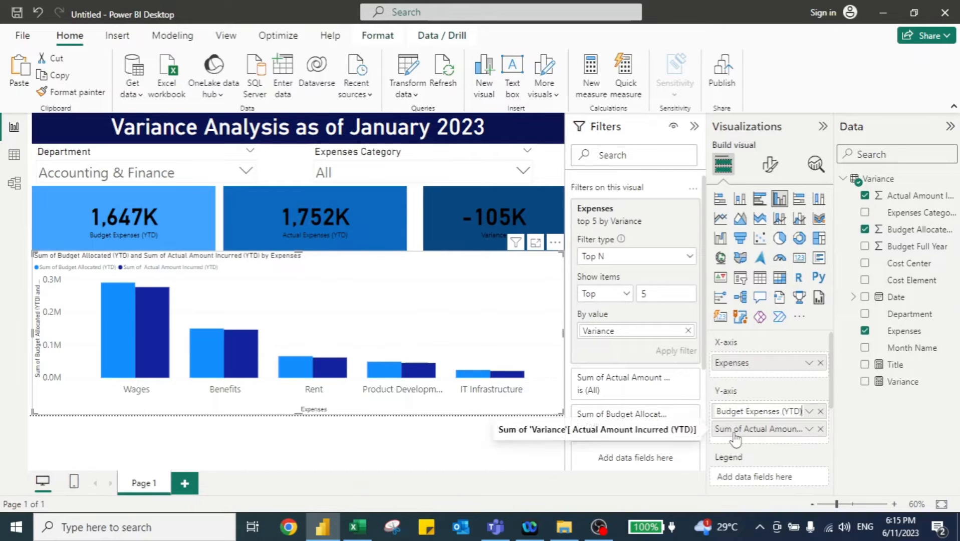
key("Return")
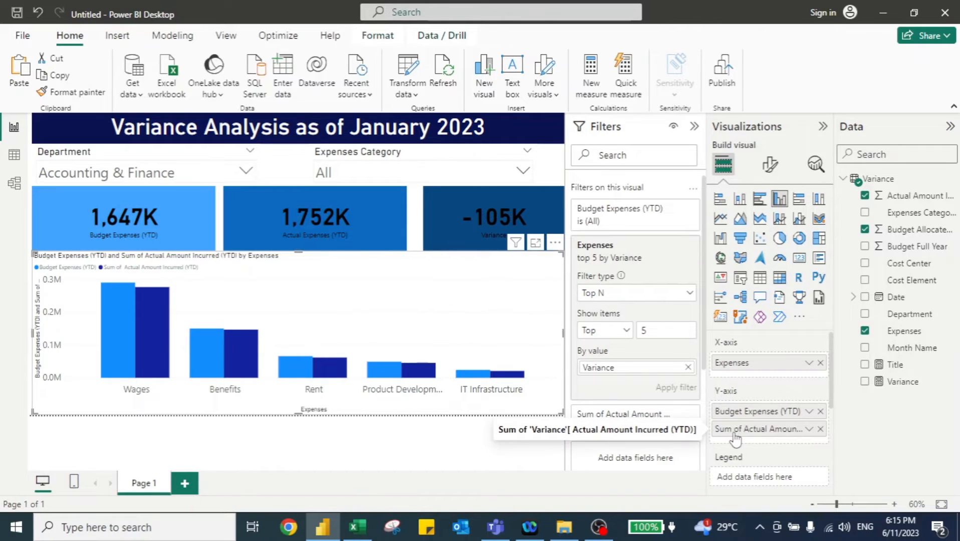
- Rename the chart's actual amount field to Actual Expenses (YTD)
double_click(735, 431)
type("A")
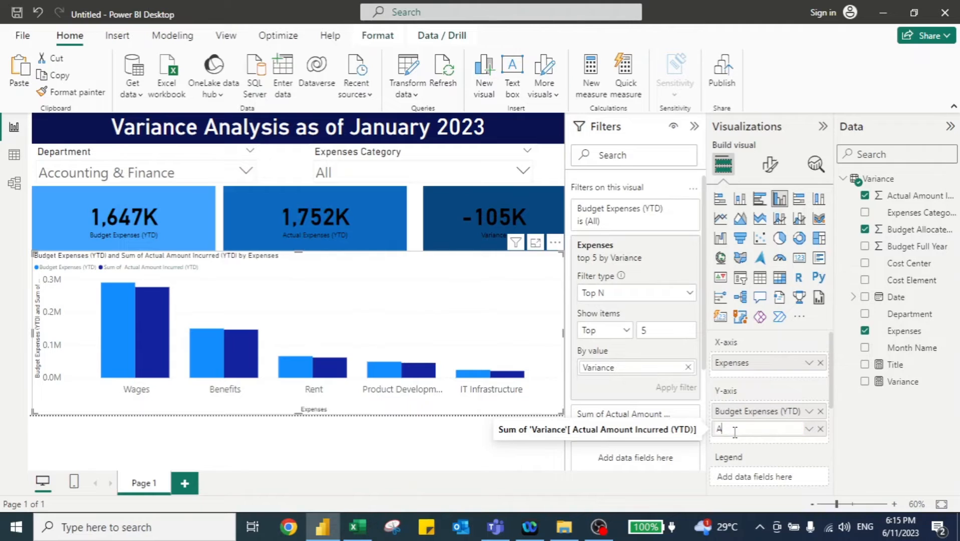
type("ctual Expe")
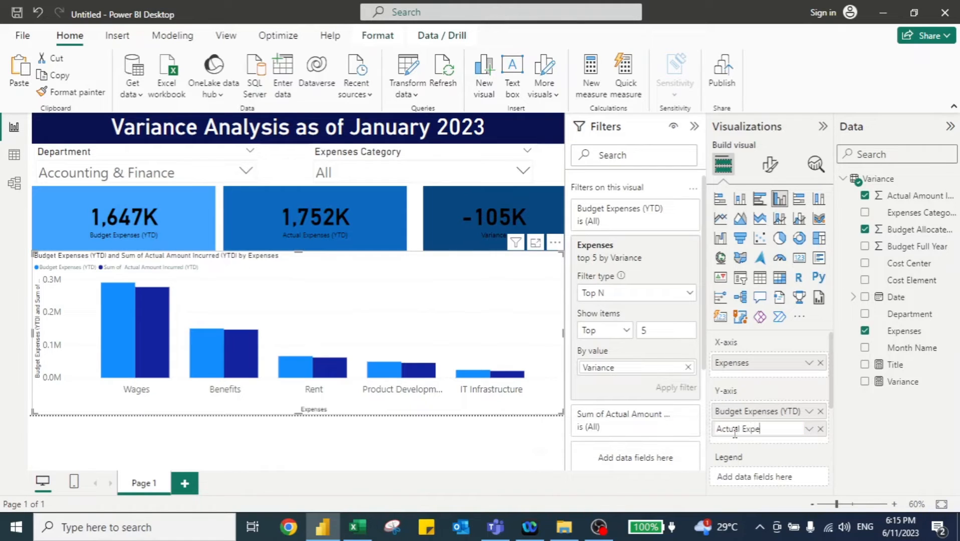
type("nses (YTD")
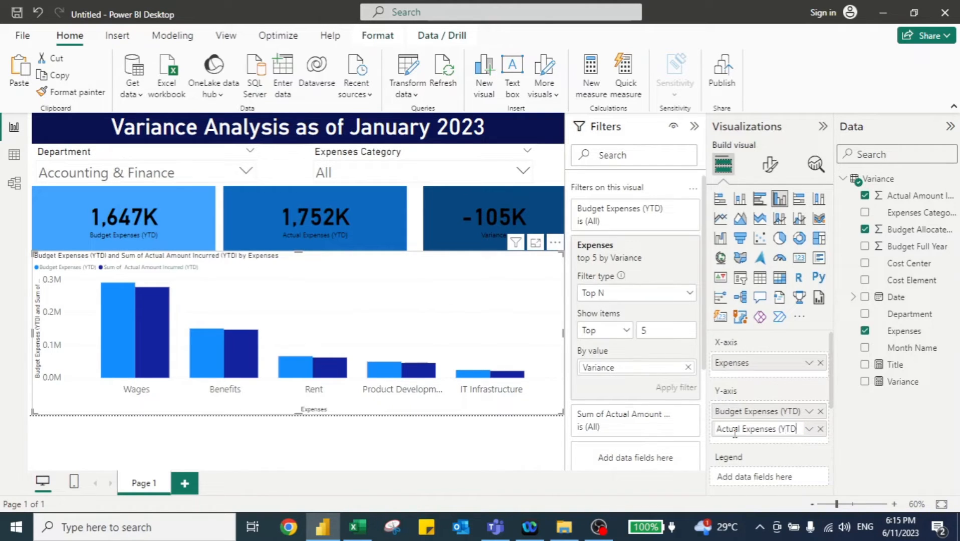
left_click(547, 452)
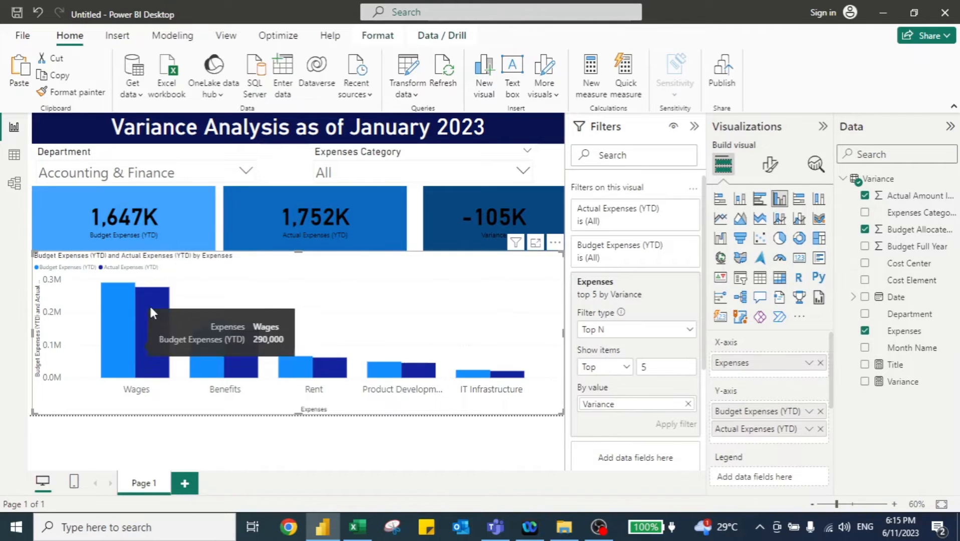
- Test the Expenses Category slicer with Legal and Compliance Costs and Research and Development, then clear its selection
mouse_move(224, 355)
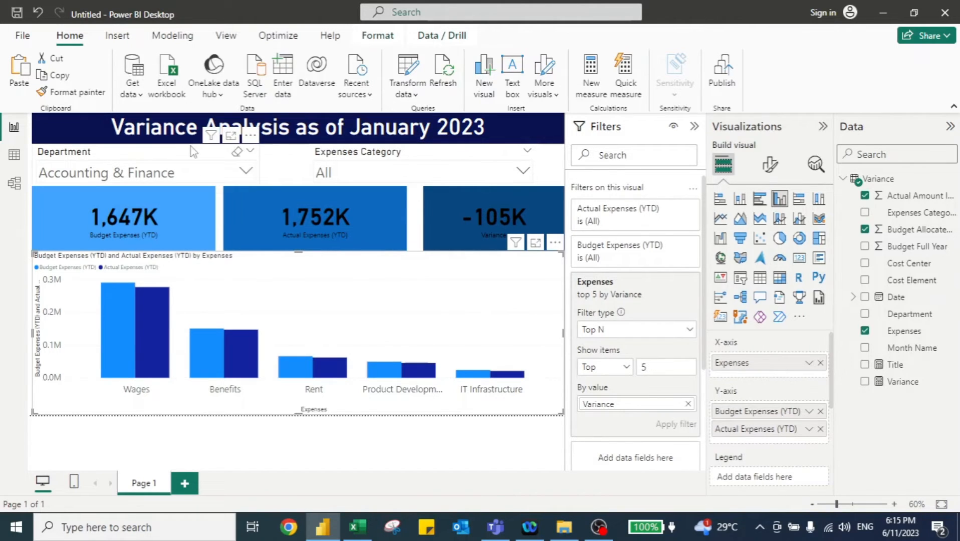
left_click(398, 171)
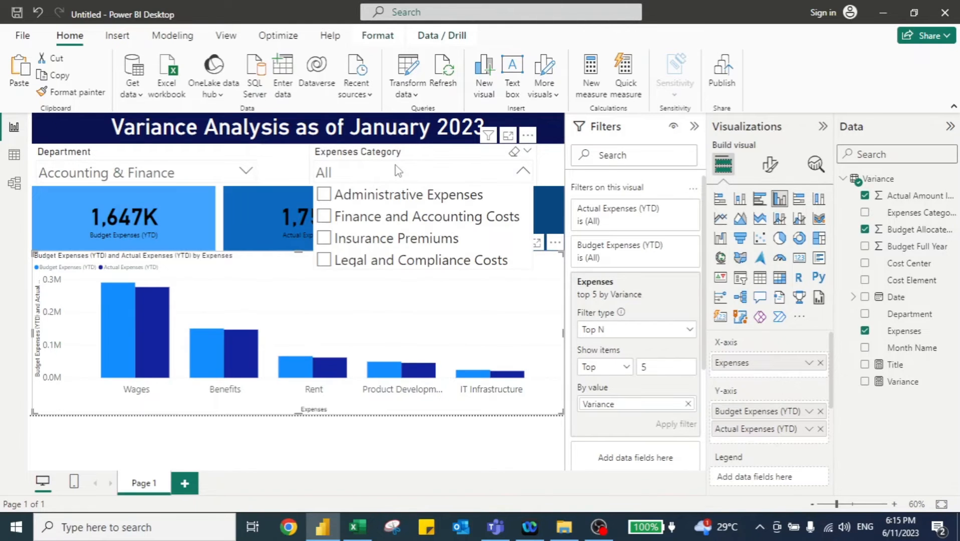
left_click(324, 262)
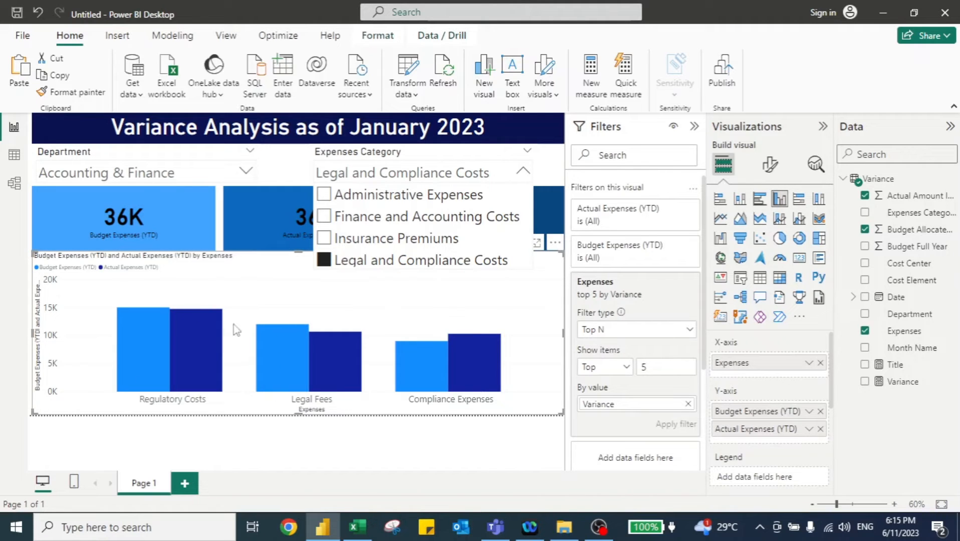
scroll(381, 205, "down", 1)
scroll(381, 207, "down", 1)
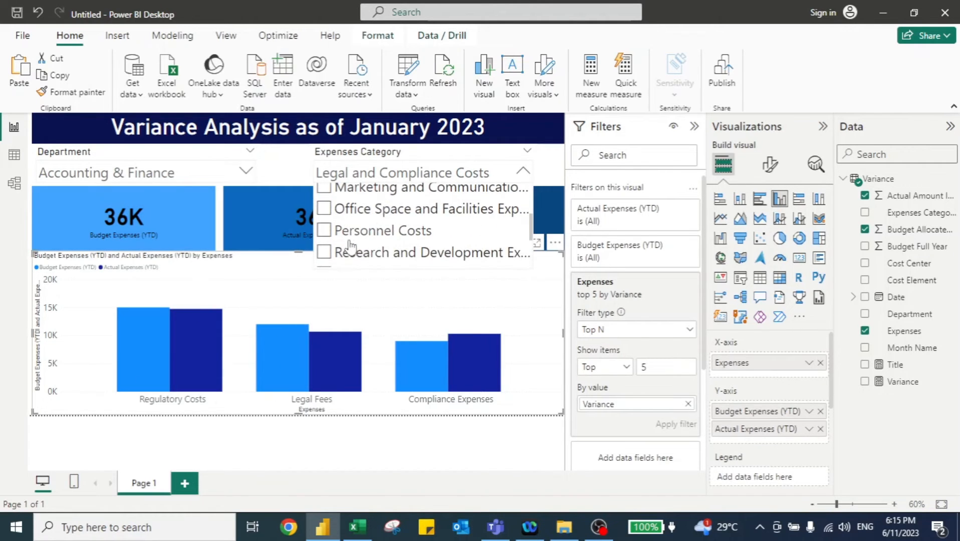
left_click(325, 254)
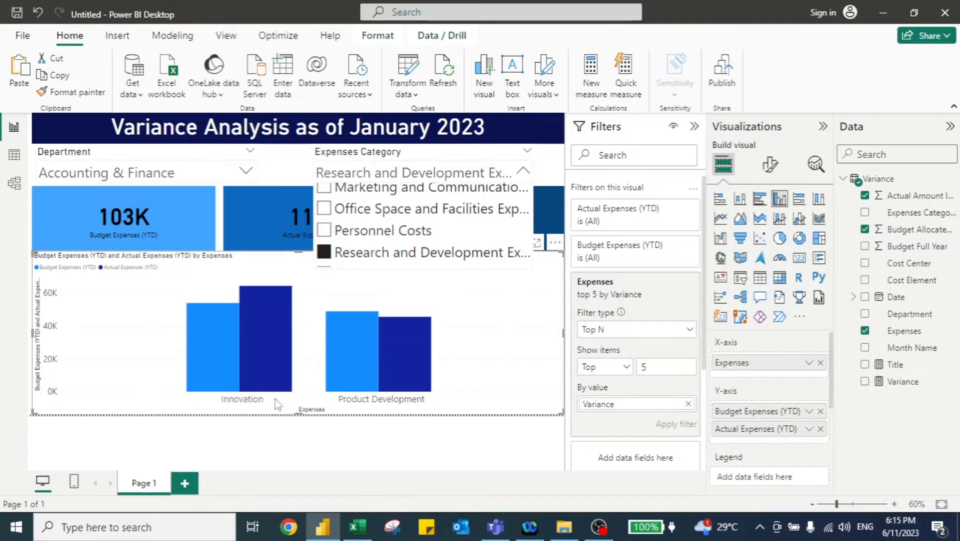
left_click(513, 153)
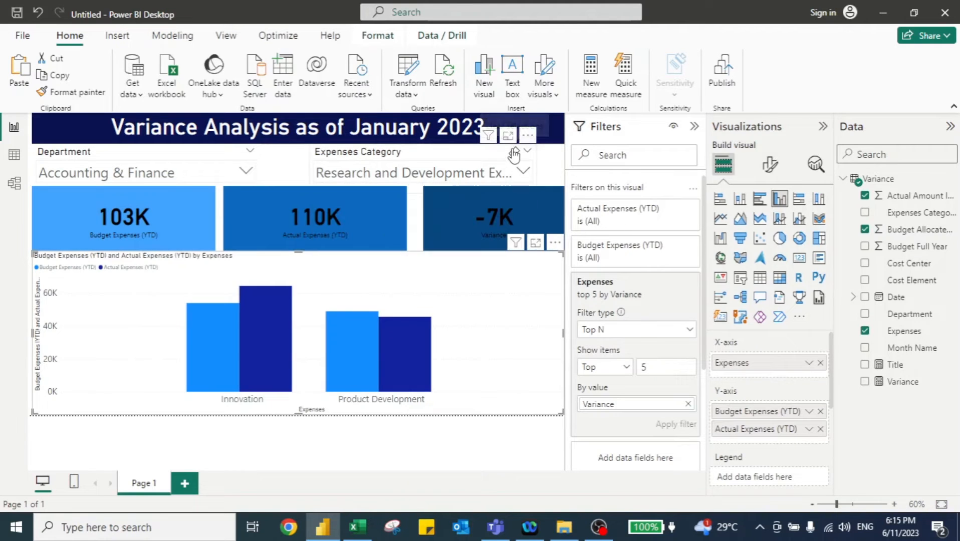
left_click(513, 152)
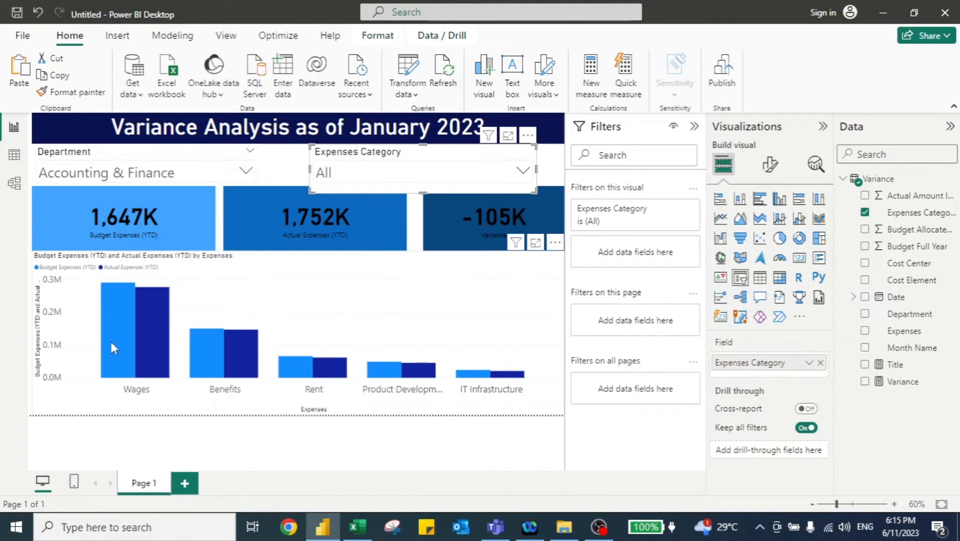
- Select HR Department in the Department slicer
left_click(247, 172)
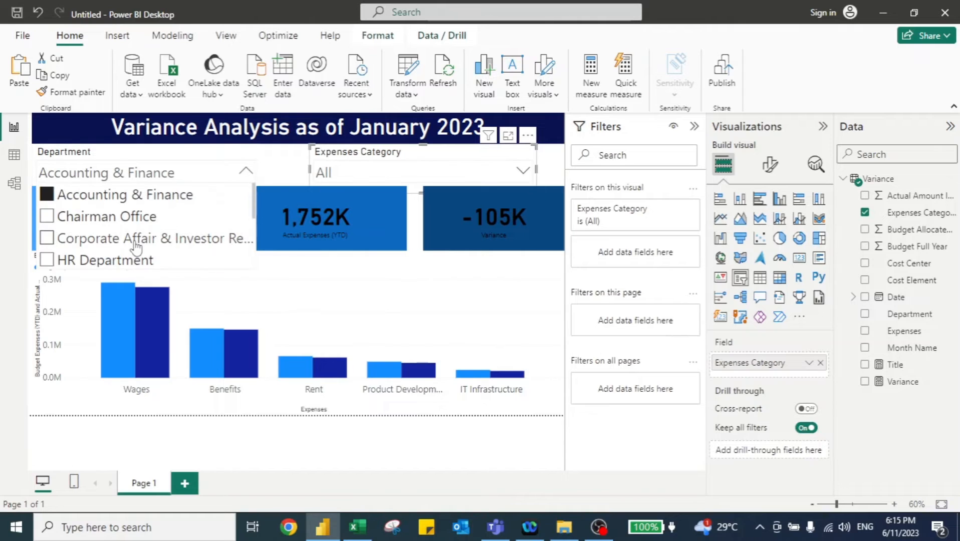
left_click(48, 260)
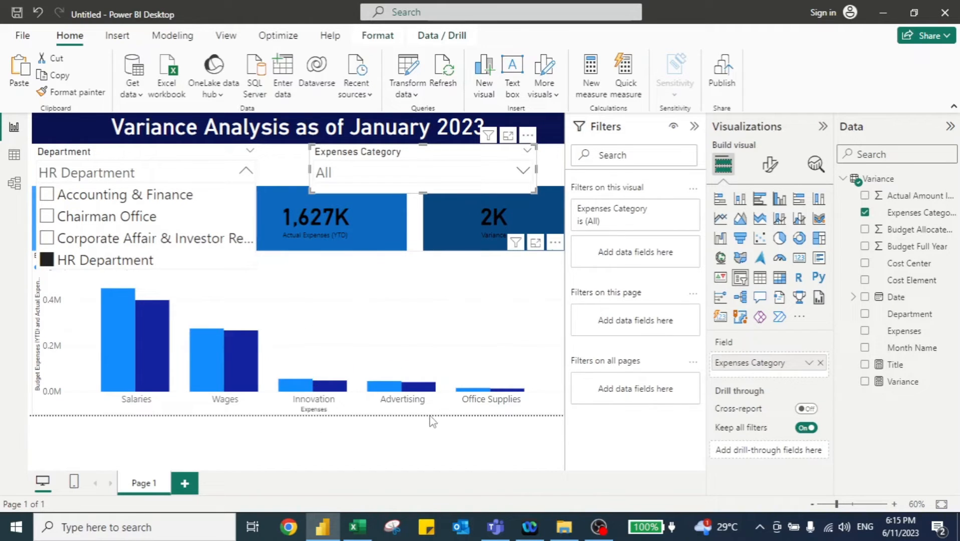
left_click(424, 434)
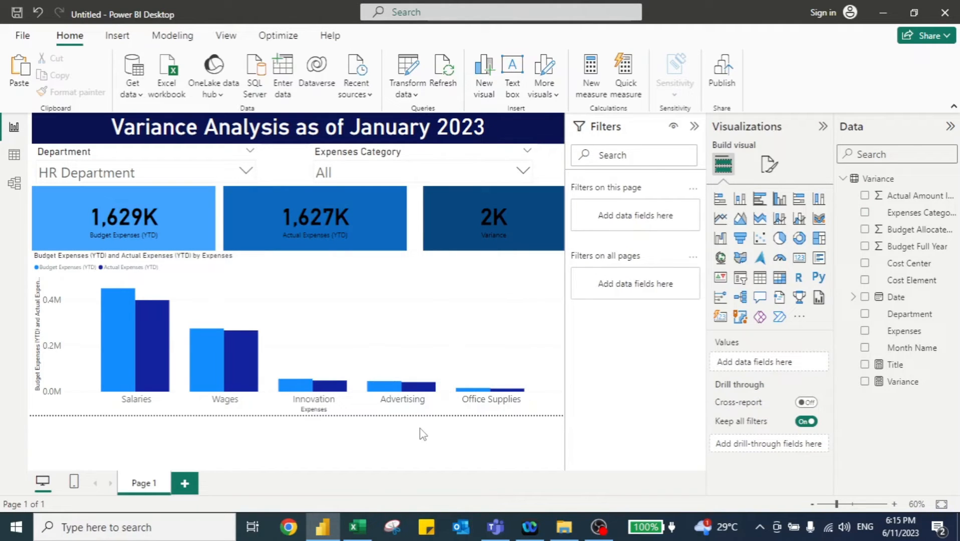
- Switch to the File Explorer window showing the Power BI - 5th folder of variance reports
key("alt+Tab")
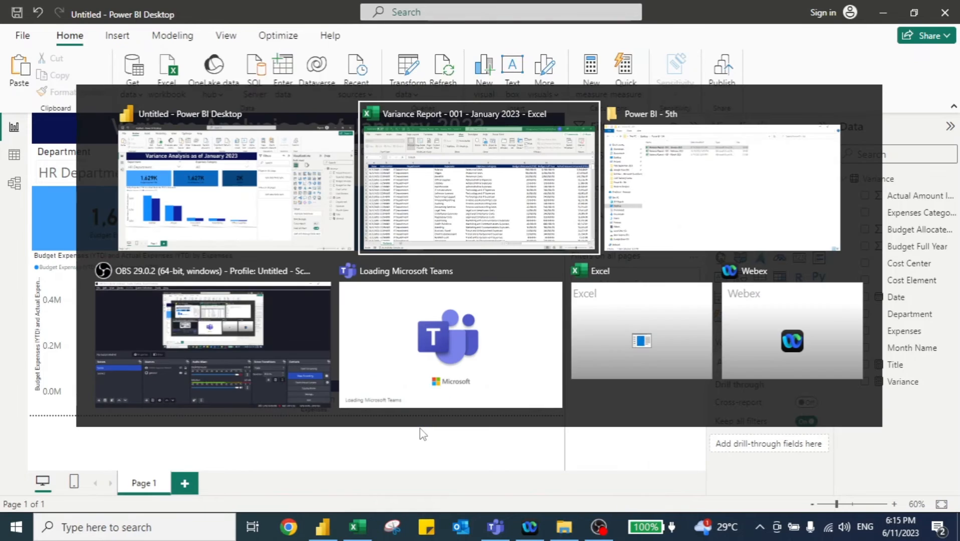
key("alt+Tab")
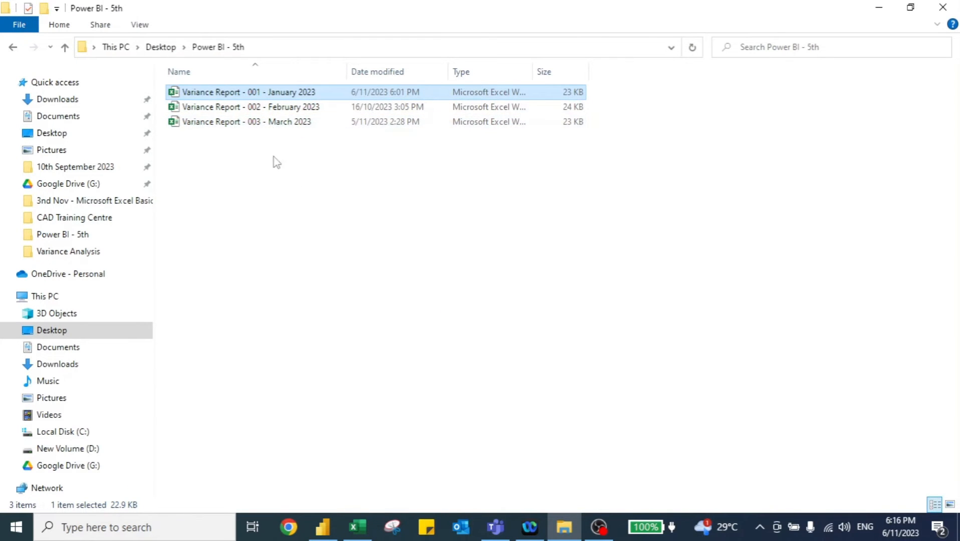
- Change the report's Excel data source to Variance Report - 002 - February 2023 and apply the pending changes
key("alt+Tab")
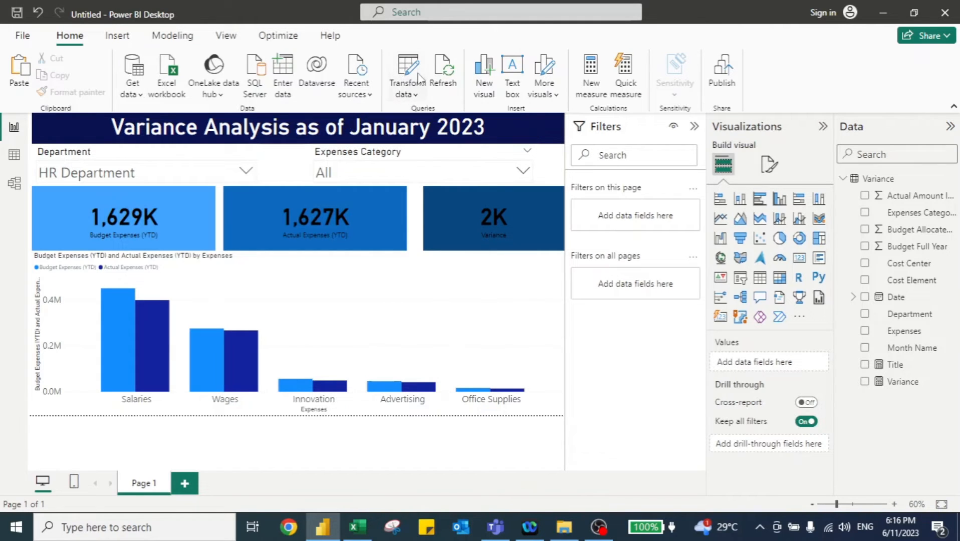
left_click(414, 95)
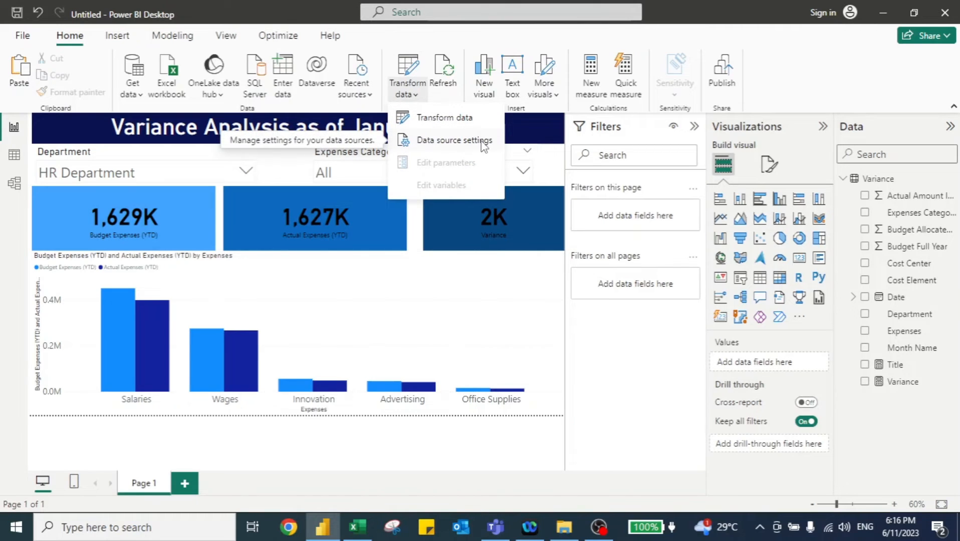
left_click(442, 145)
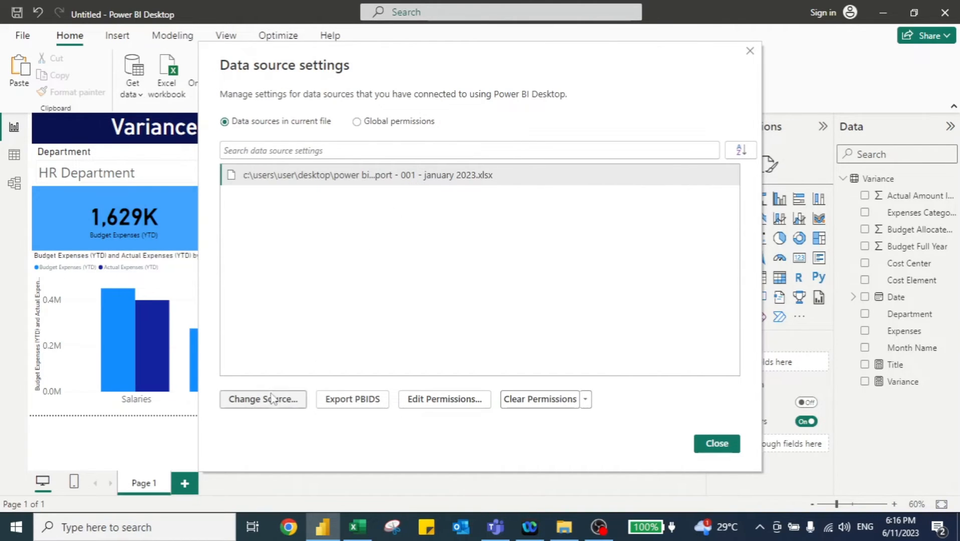
left_click(244, 405)
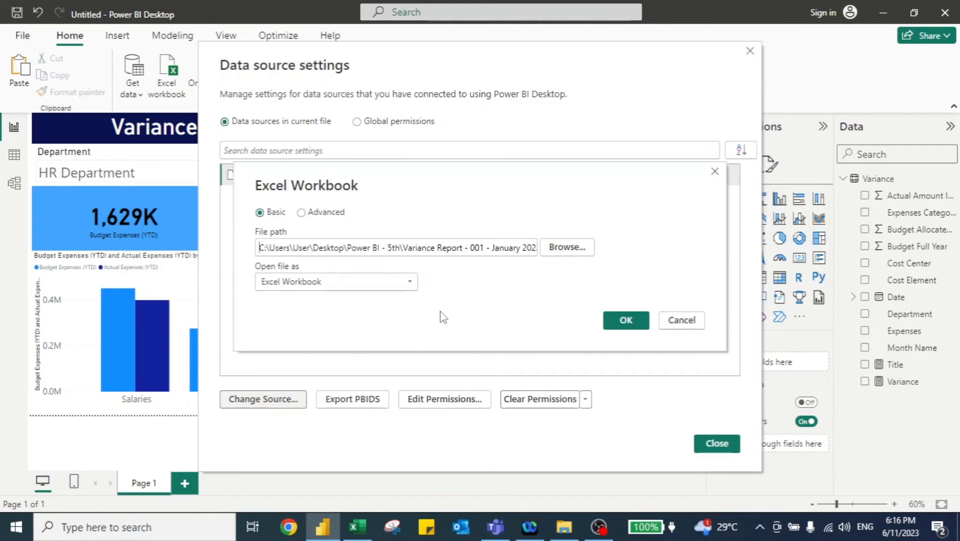
left_click(567, 248)
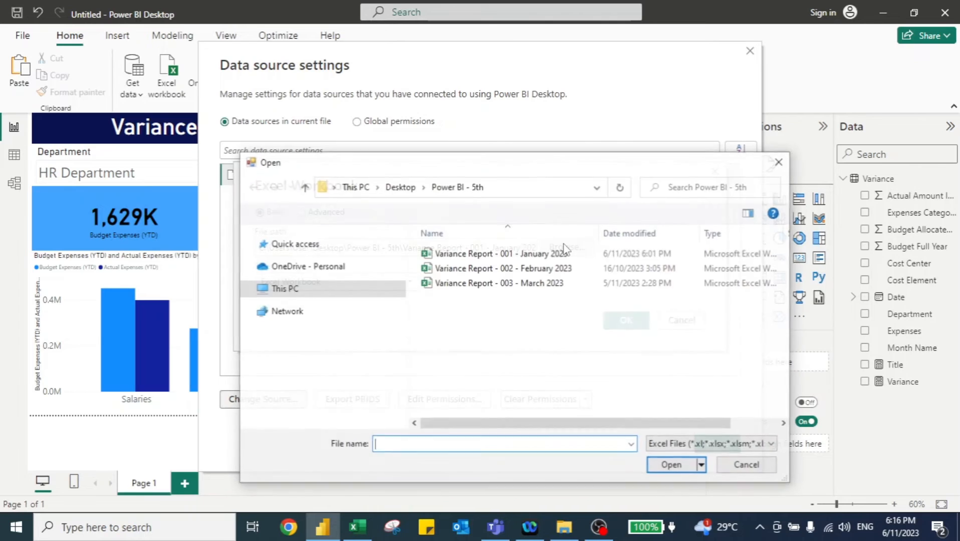
left_click(540, 270)
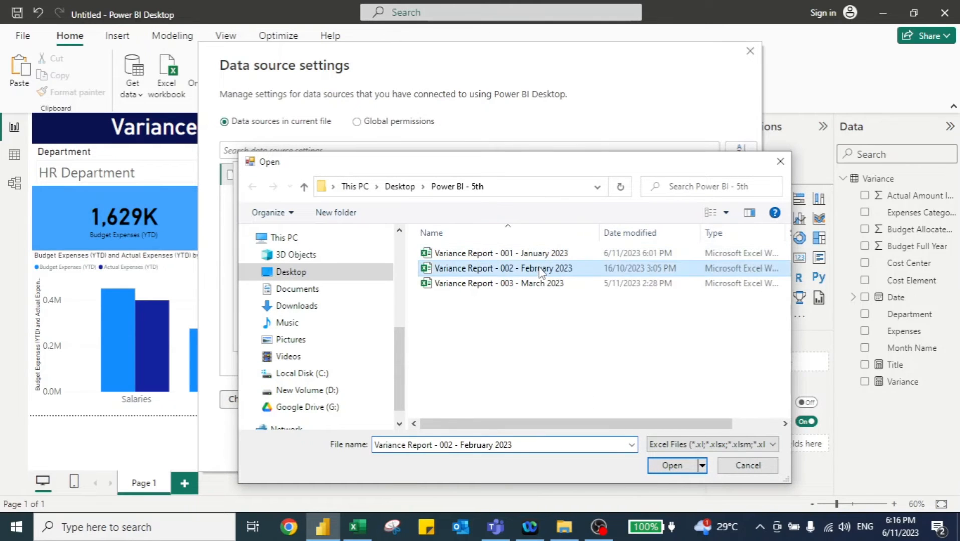
left_click(670, 465)
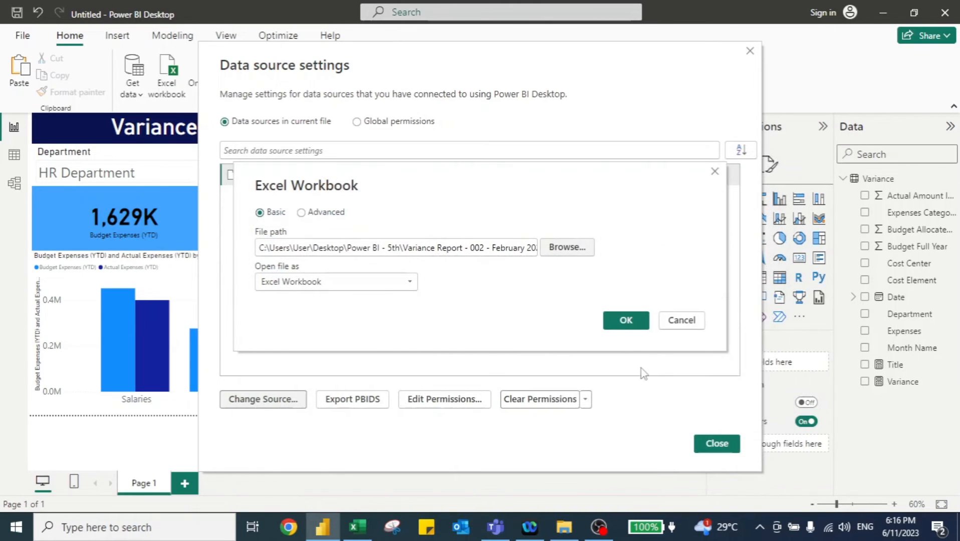
left_click(624, 321)
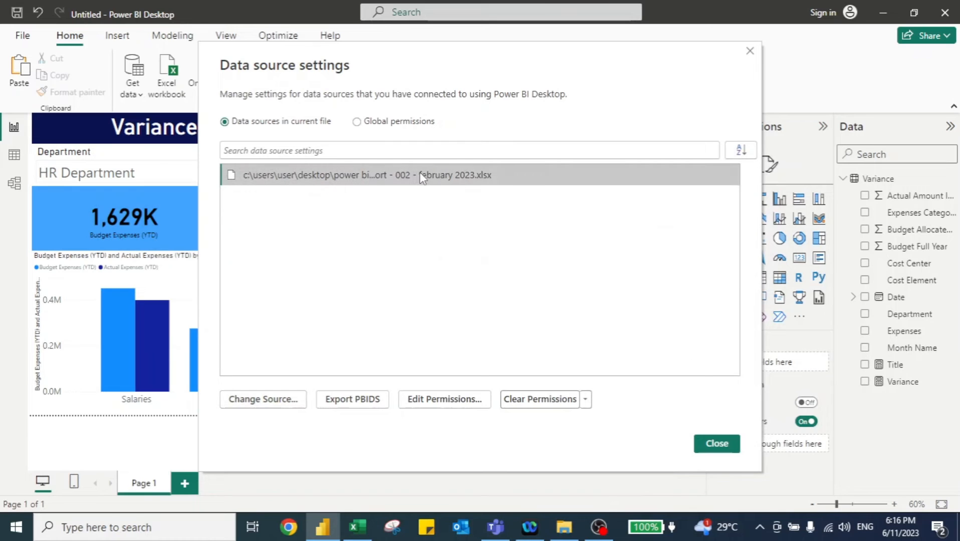
left_click(717, 445)
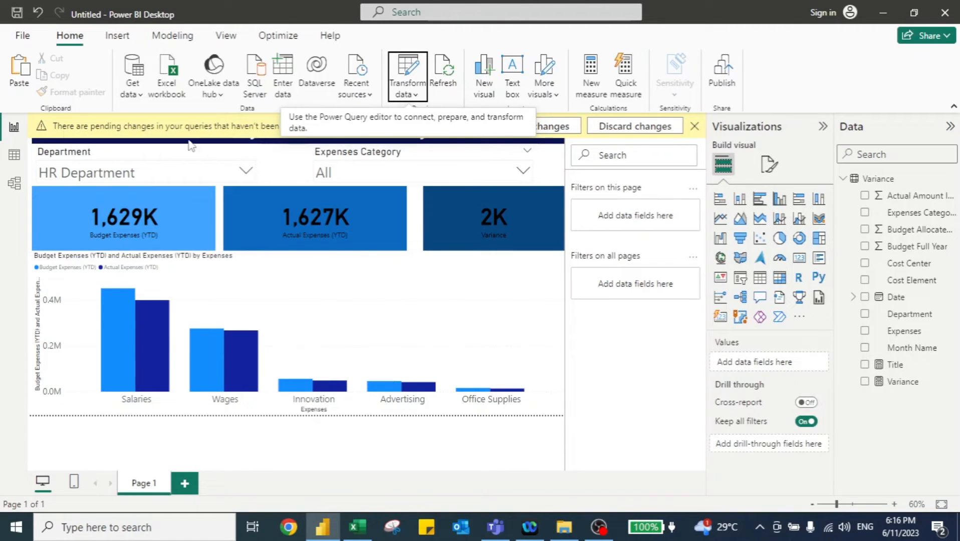
left_click(560, 126)
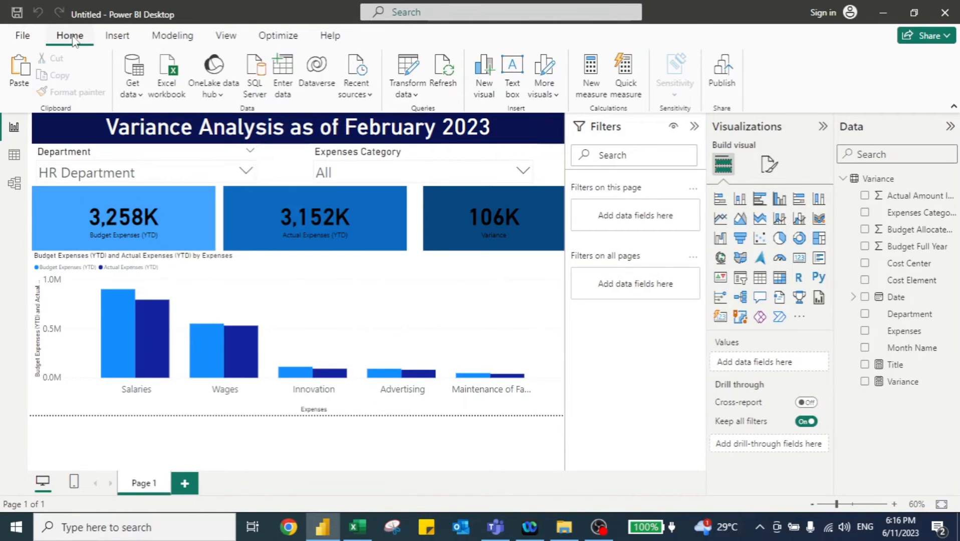
- Change the data source again to Variance Report - 003 - March 2023 and apply the pending changes
left_click(412, 94)
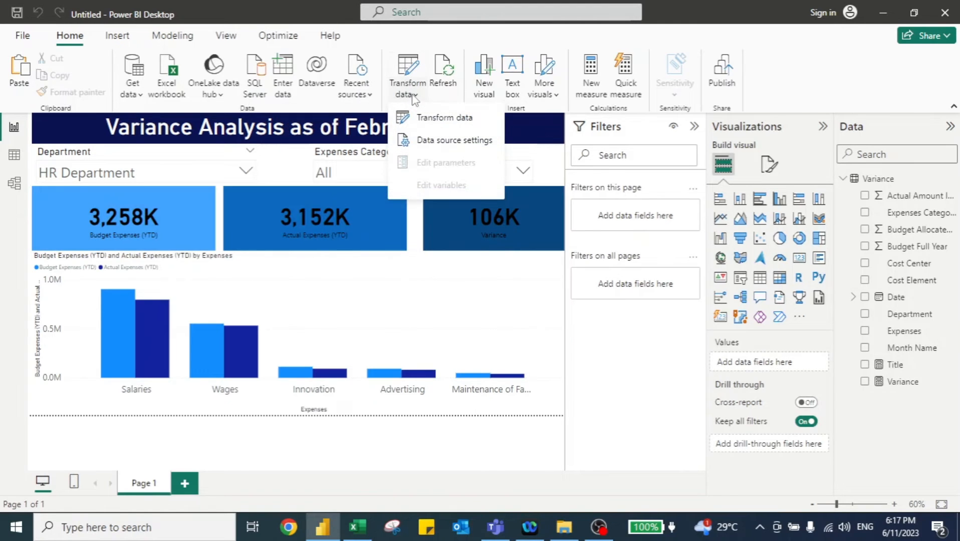
left_click(430, 143)
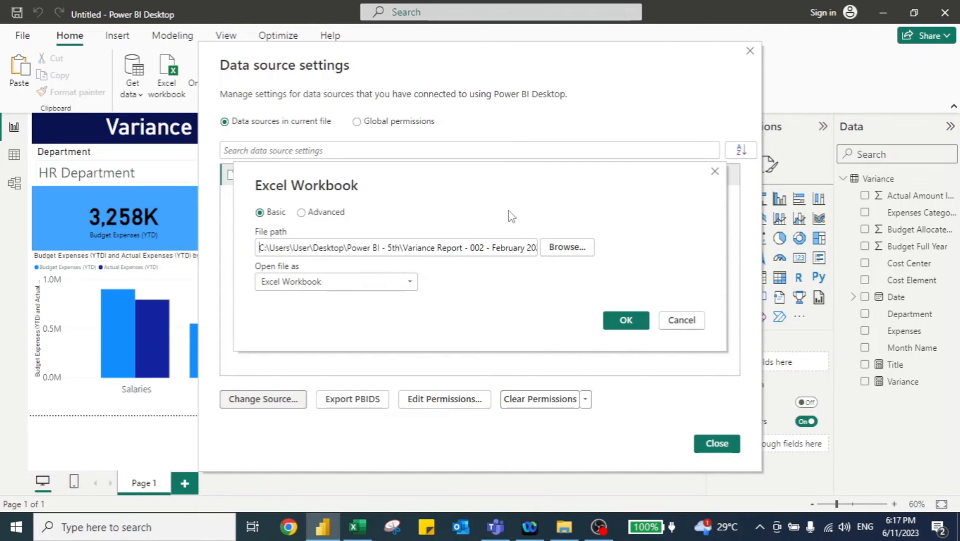
left_click(567, 247)
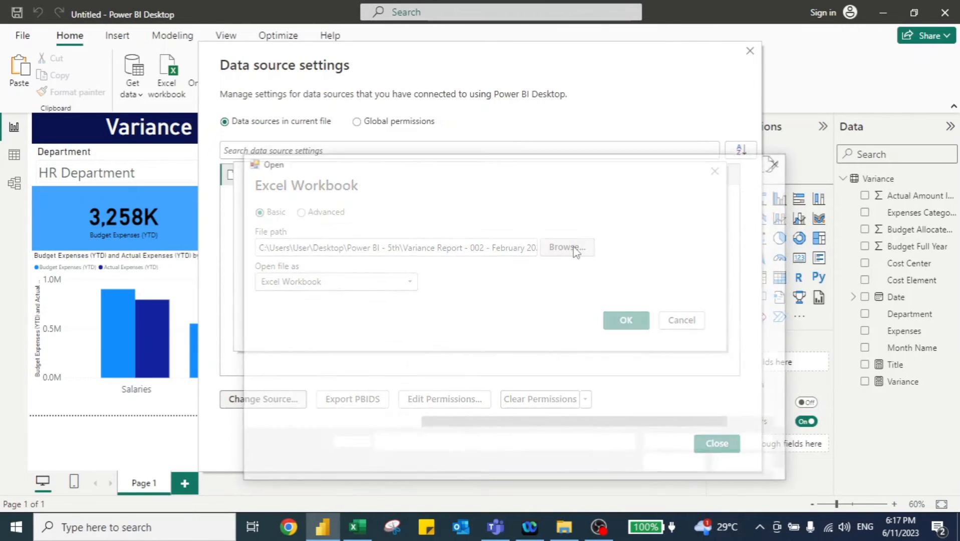
left_click(530, 286)
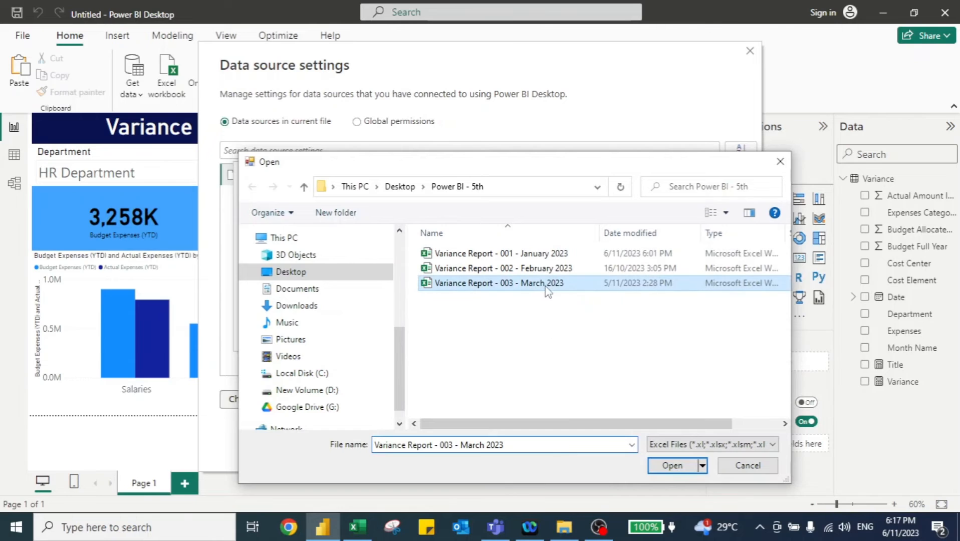
left_click(670, 465)
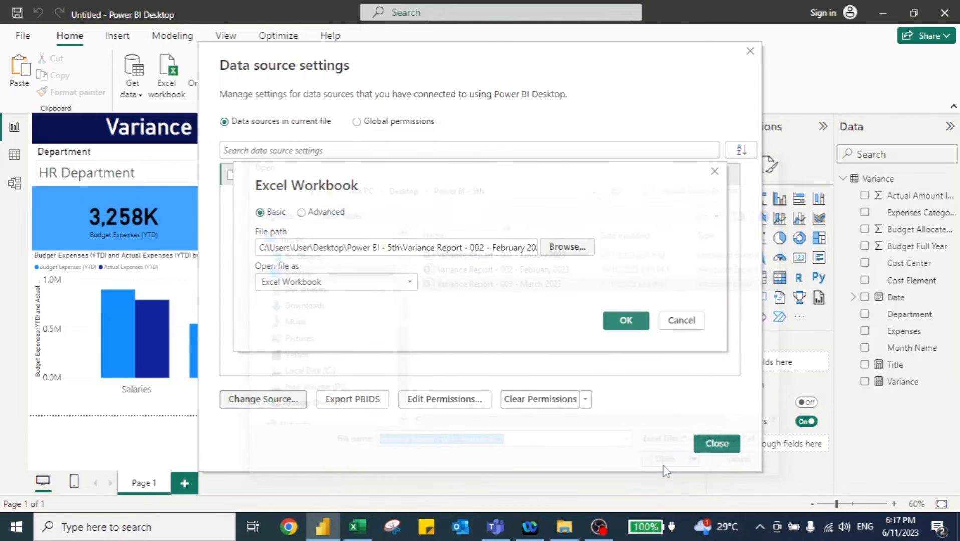
left_click(615, 321)
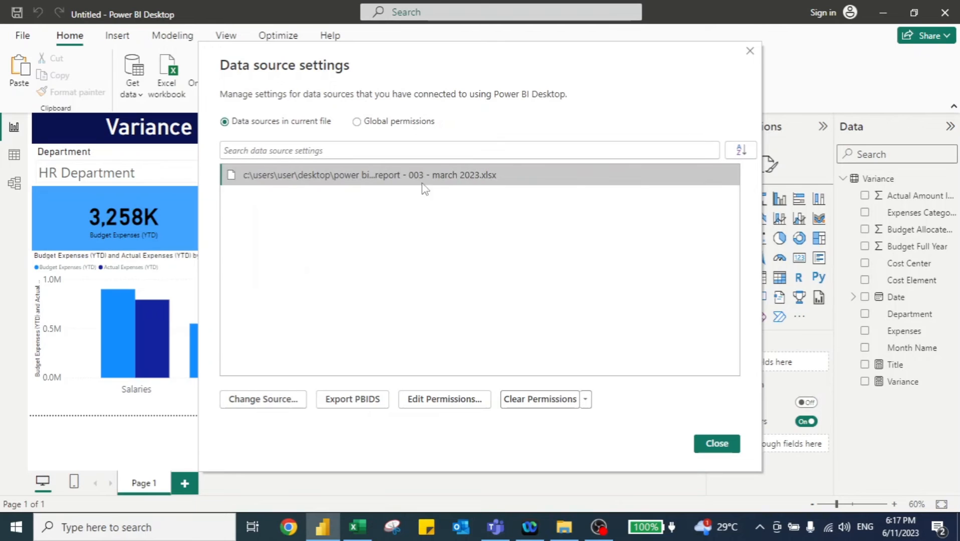
left_click(732, 447)
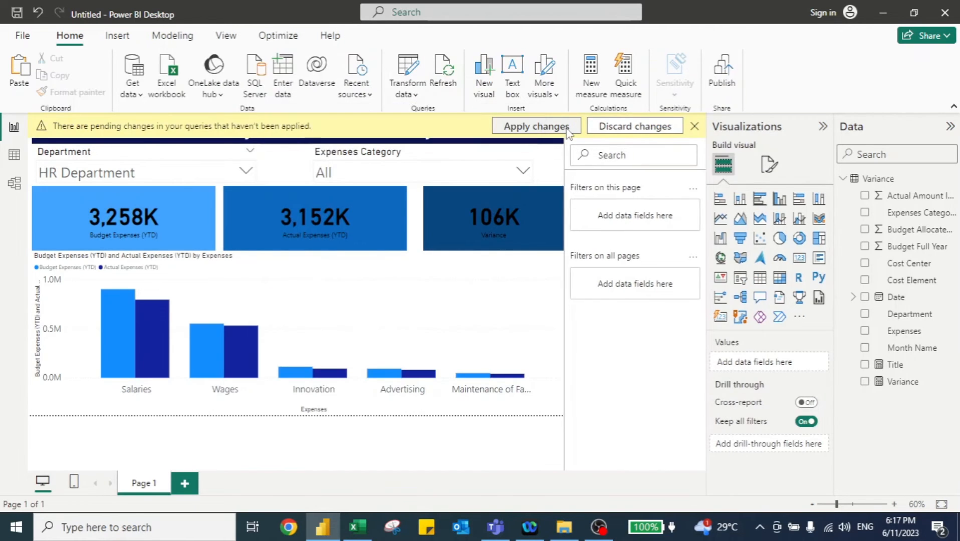
left_click(567, 132)
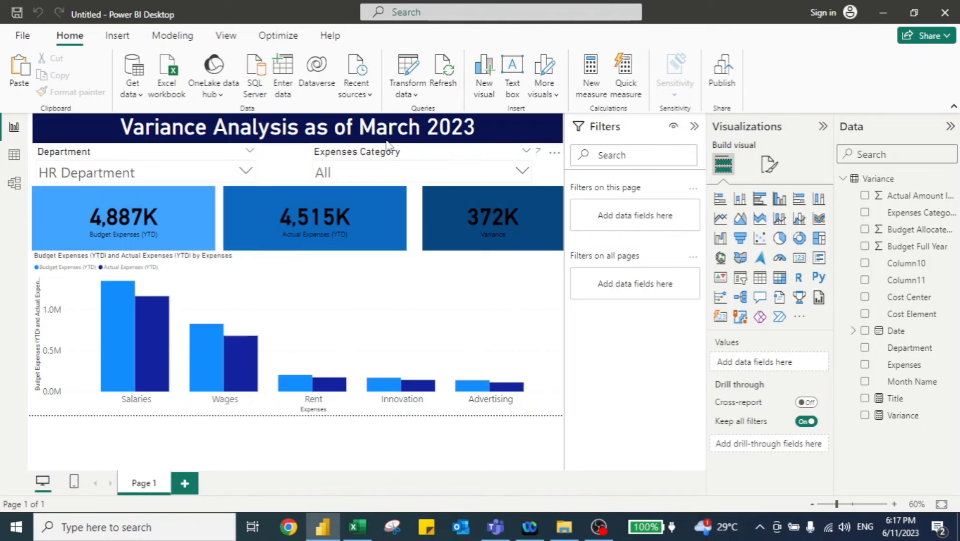
key("alt+Tab")
key("alt+Tab")
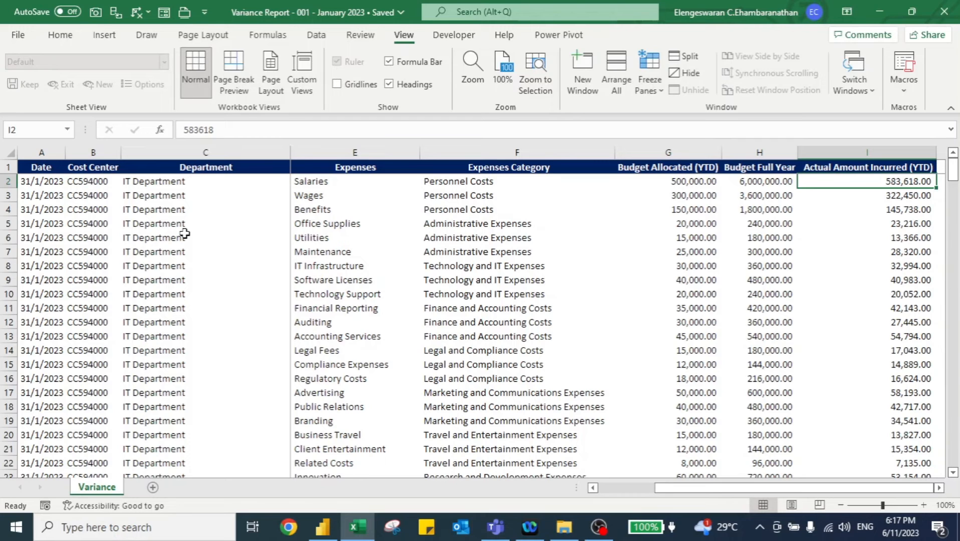
key("alt+Tab")
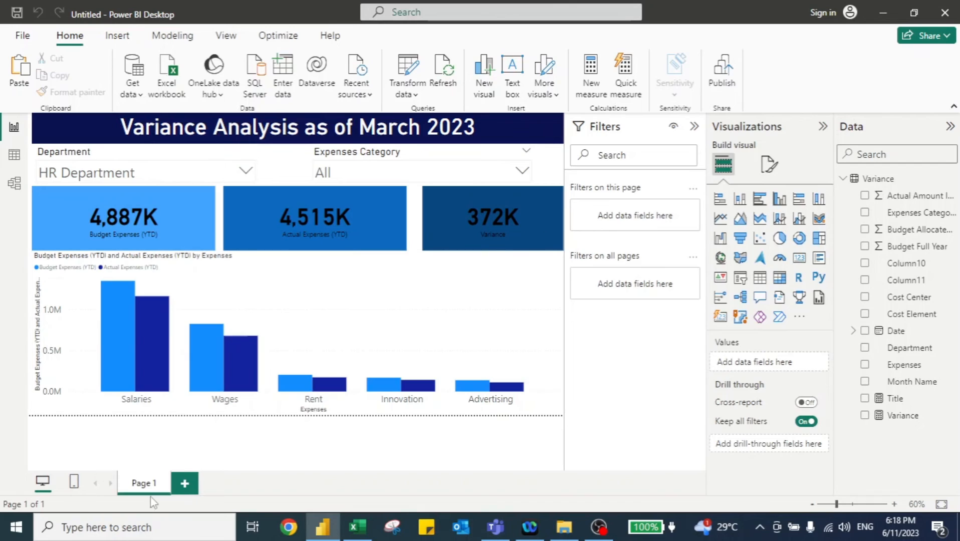
- Add a new page with a matrix visual showing Department as rows and Variance as values
left_click(184, 485)
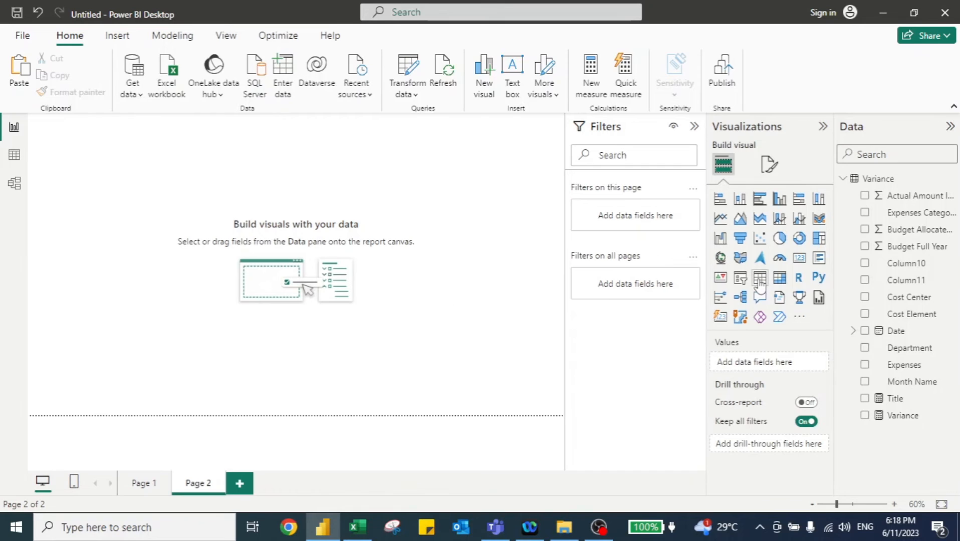
left_click(780, 285)
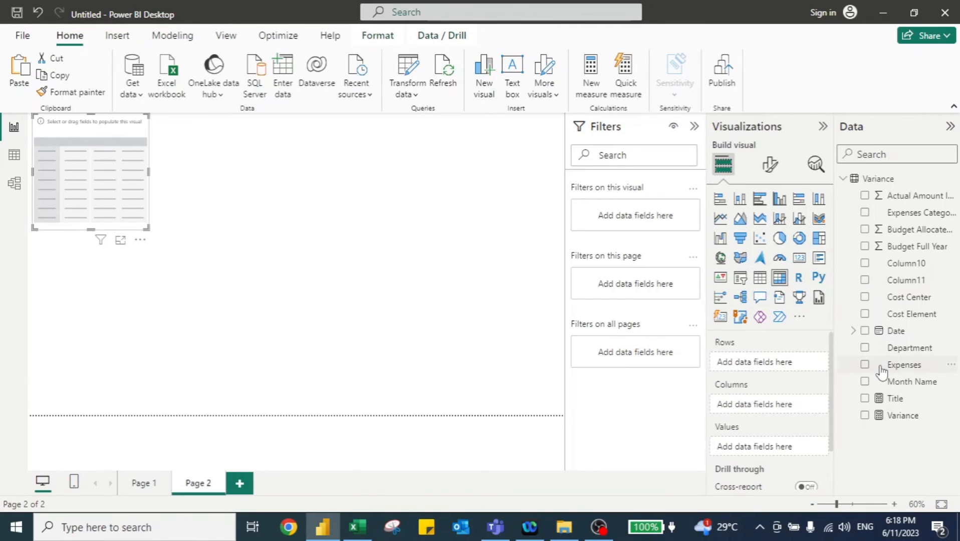
left_click(866, 354)
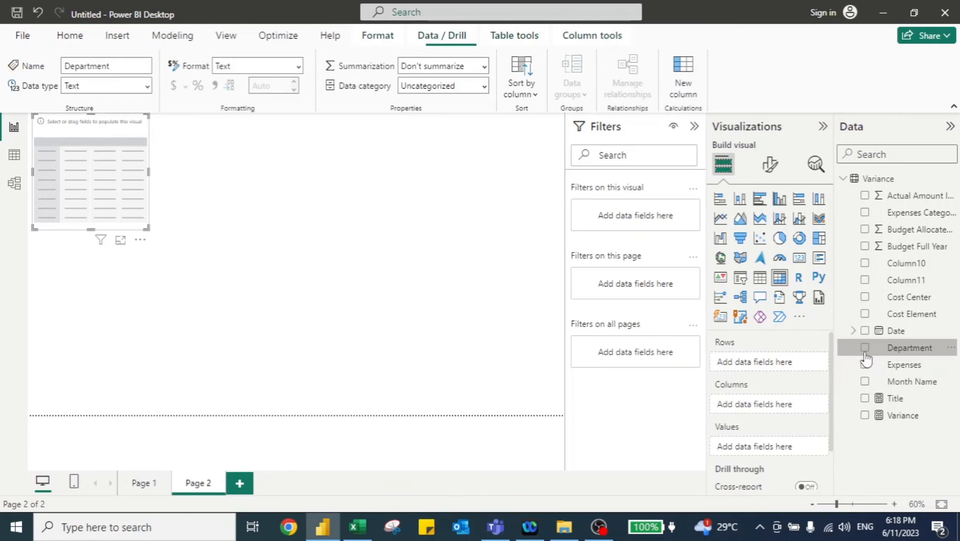
left_click(865, 348)
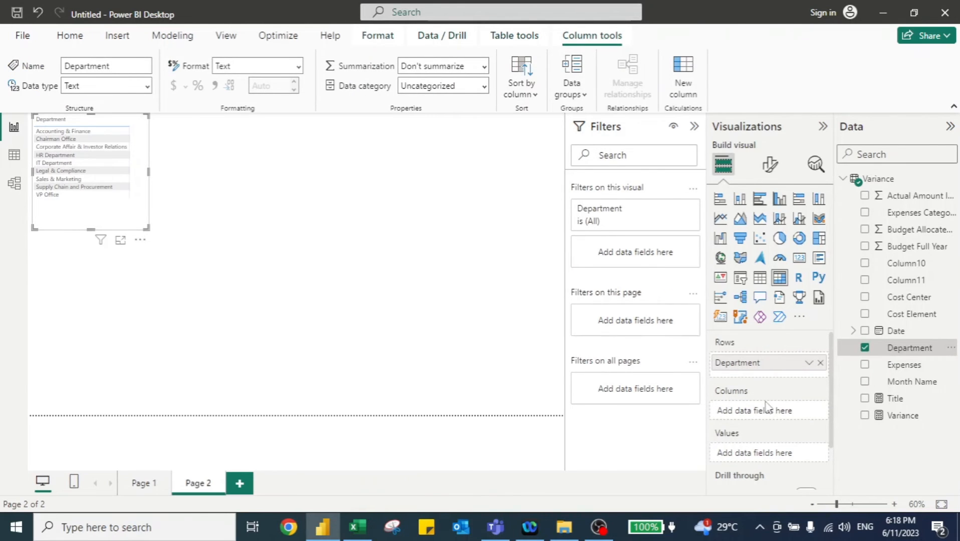
left_click(865, 416)
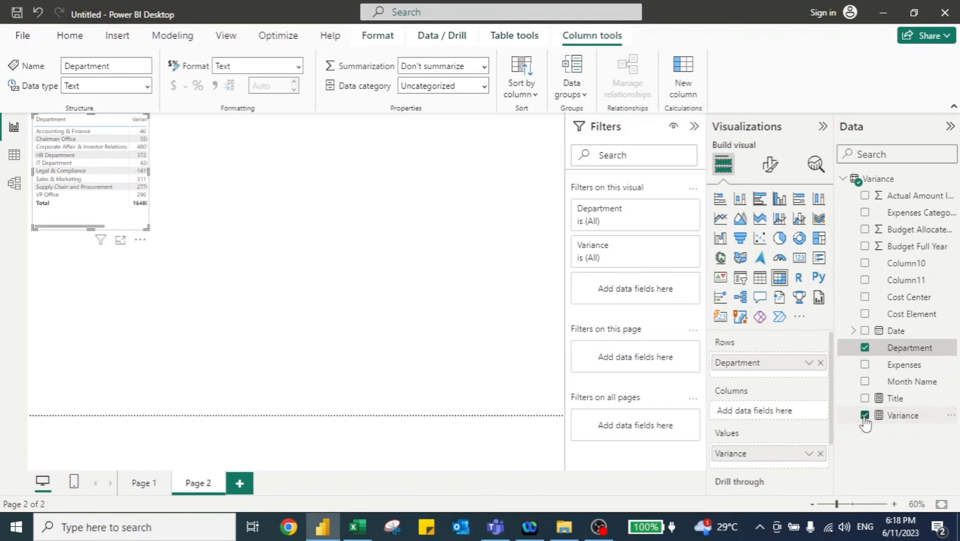
- Set the matrix column headers font size to 20
left_click(768, 166)
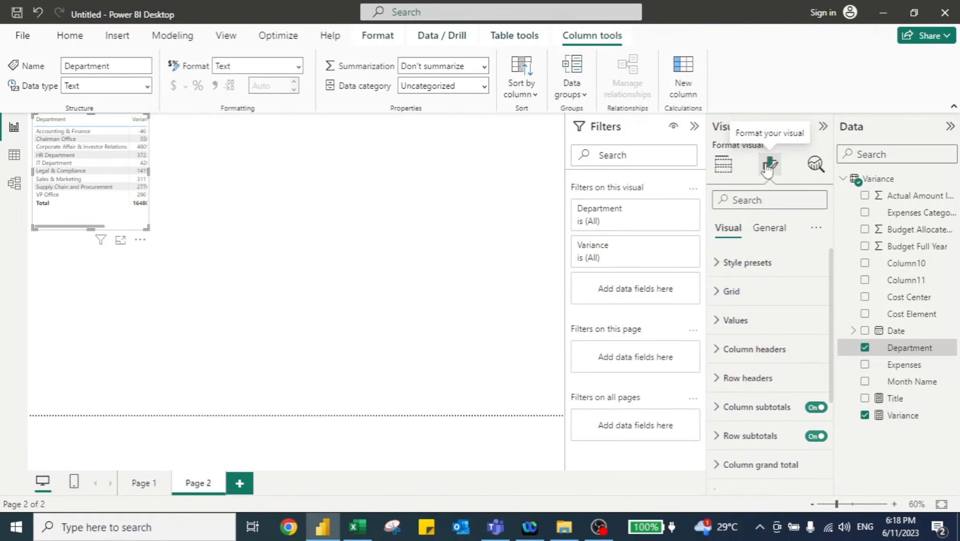
left_click(715, 351)
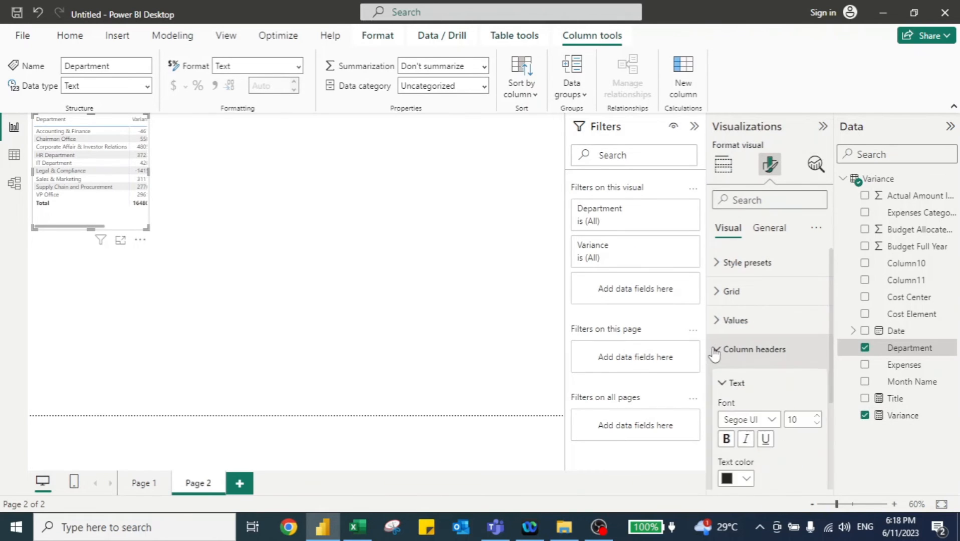
left_click(797, 420)
type("20")
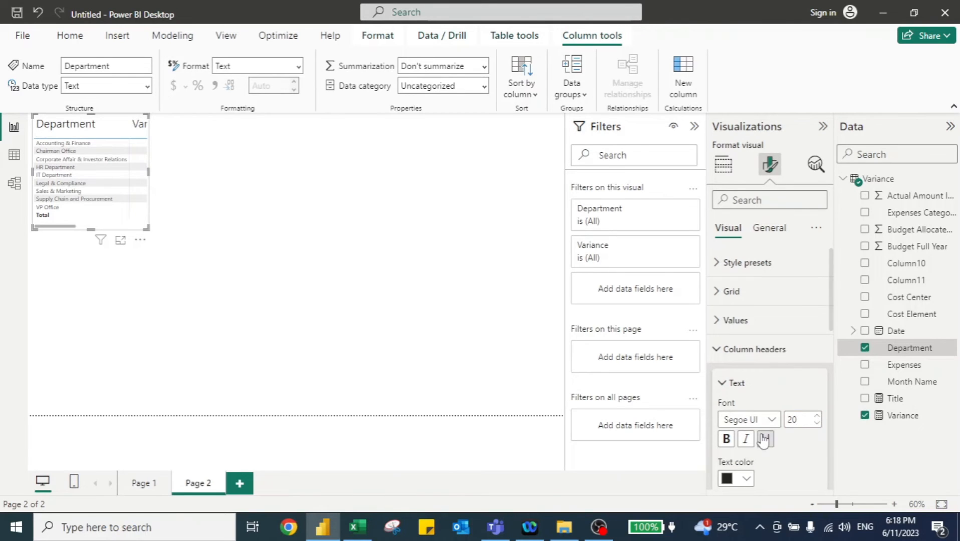
- Set the matrix row headers font size to 20
scroll(764, 440, "down", 1)
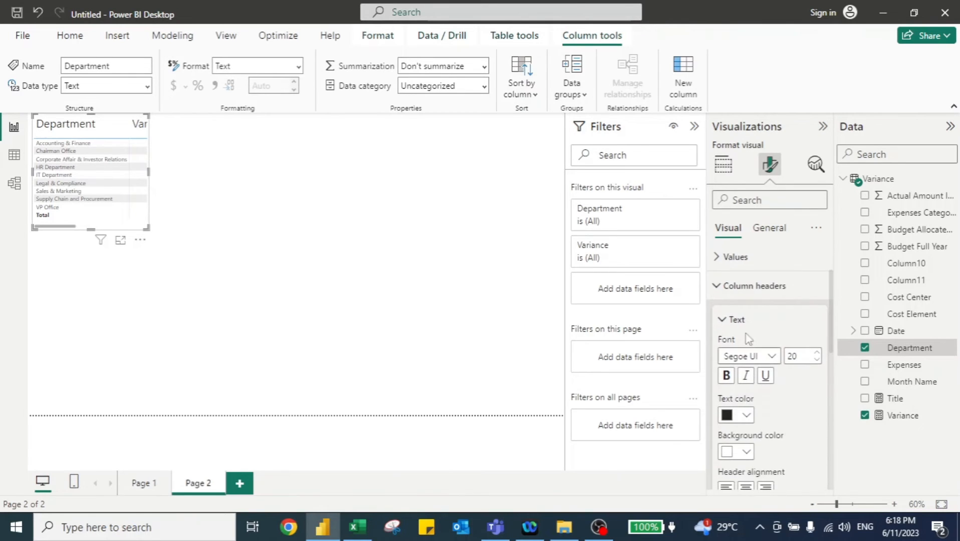
left_click(724, 289)
left_click(742, 316)
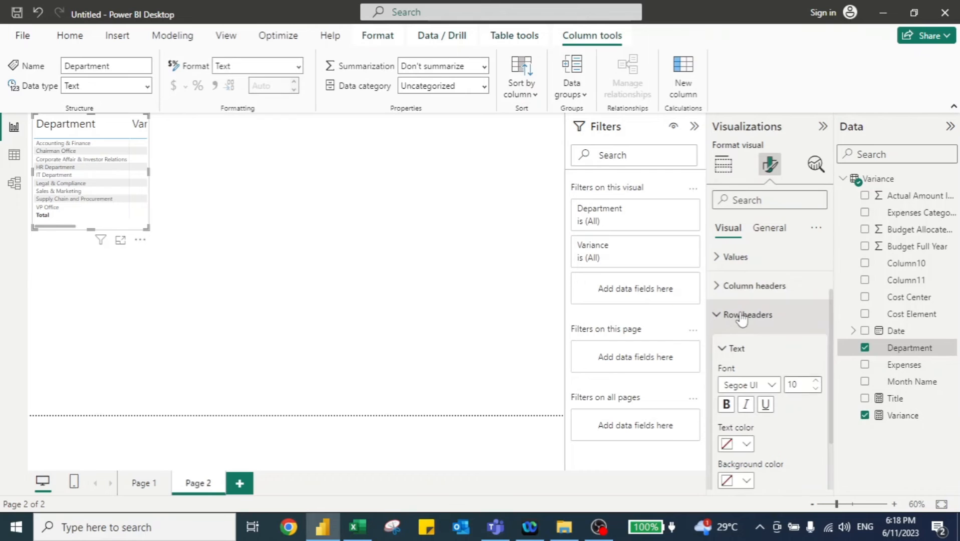
type("20")
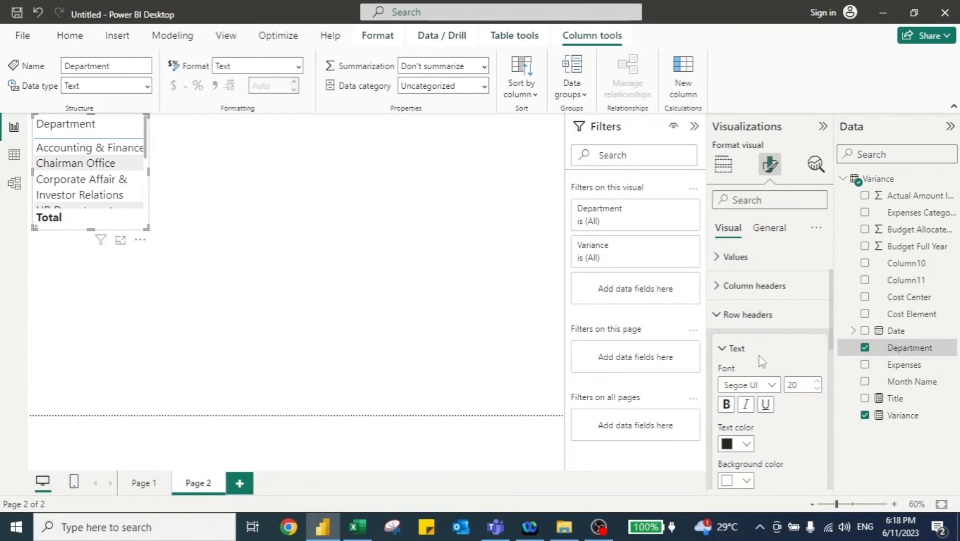
left_click(719, 315)
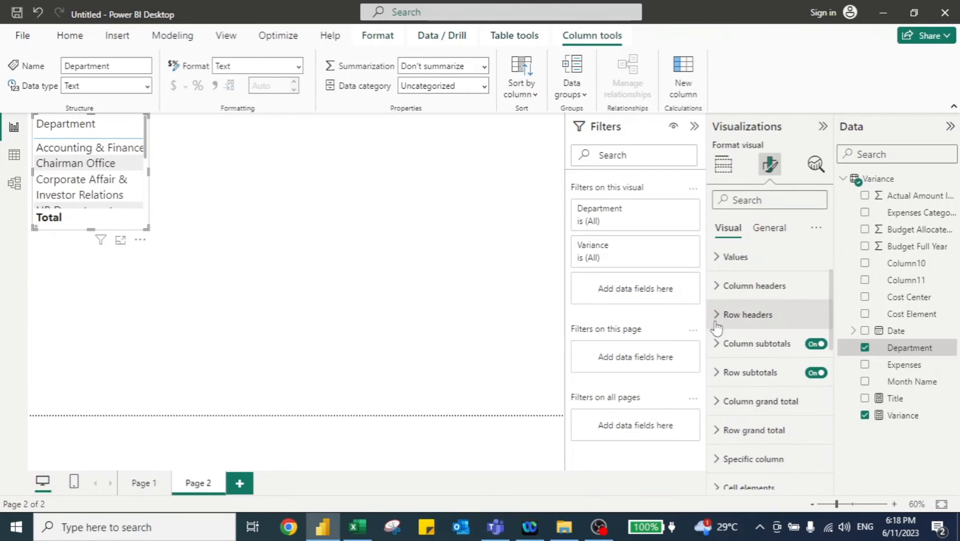
- Set the matrix values font size to 20 and enlarge the matrix to about twice its size
left_click(718, 264)
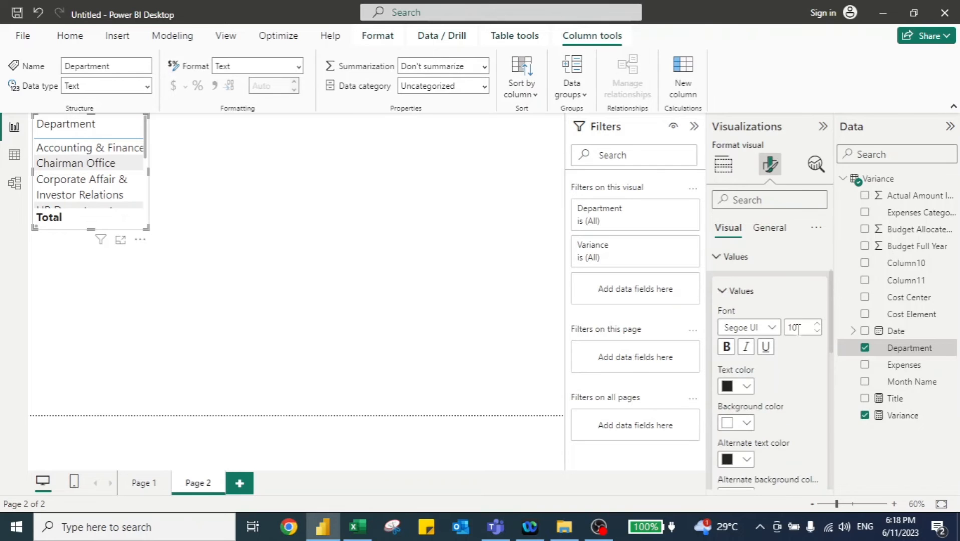
type("20")
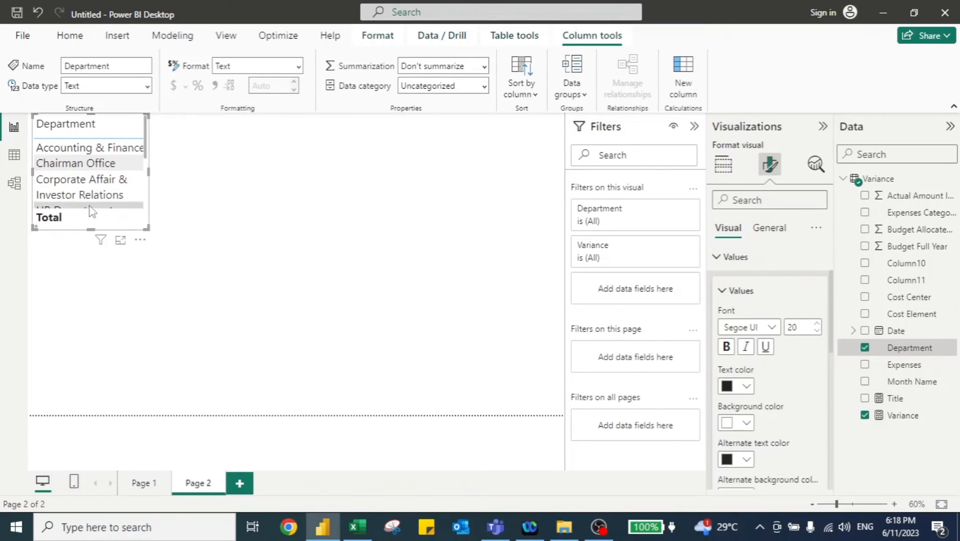
left_click_drag(148, 228, 319, 365)
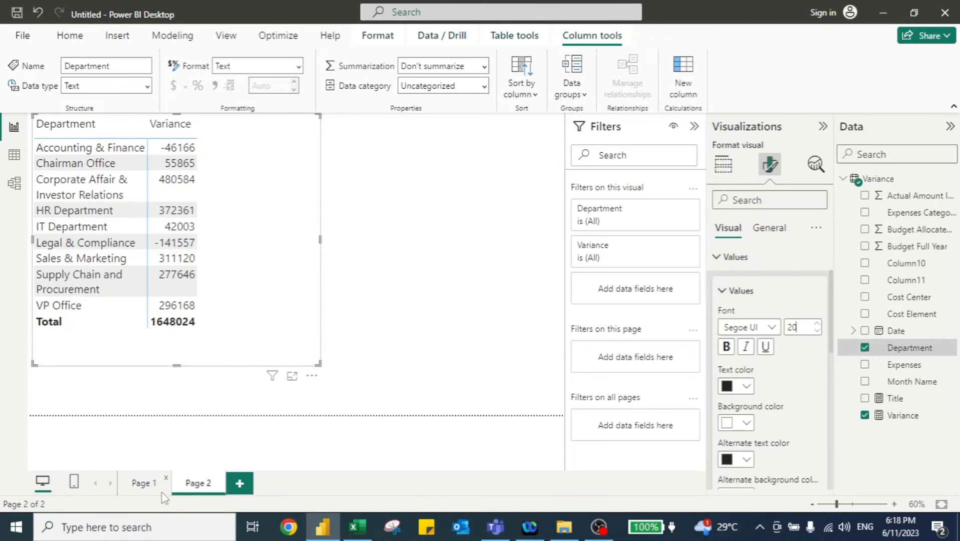
- Filter the Page 1 Department slicer to Chairman Office and check whether the Page 2 matrix responds
left_click(144, 484)
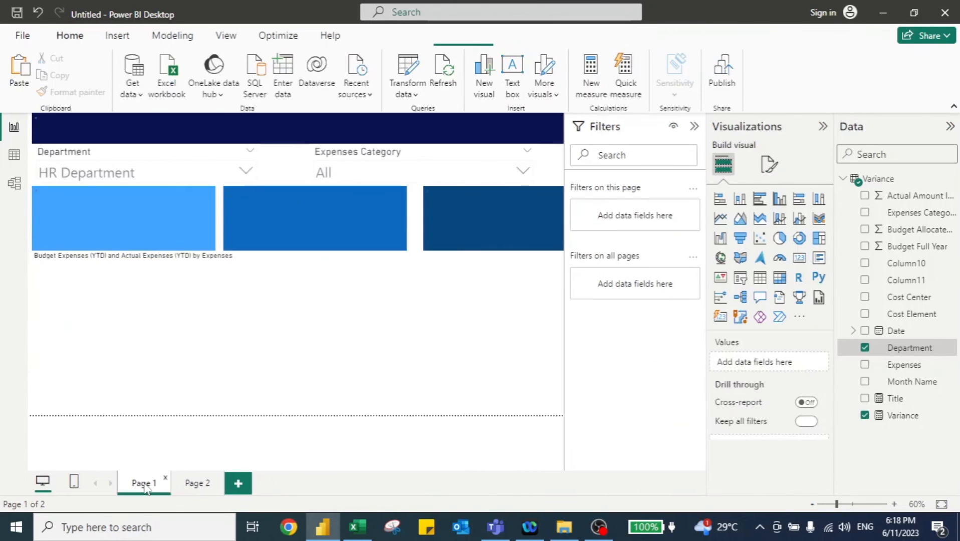
left_click(245, 171)
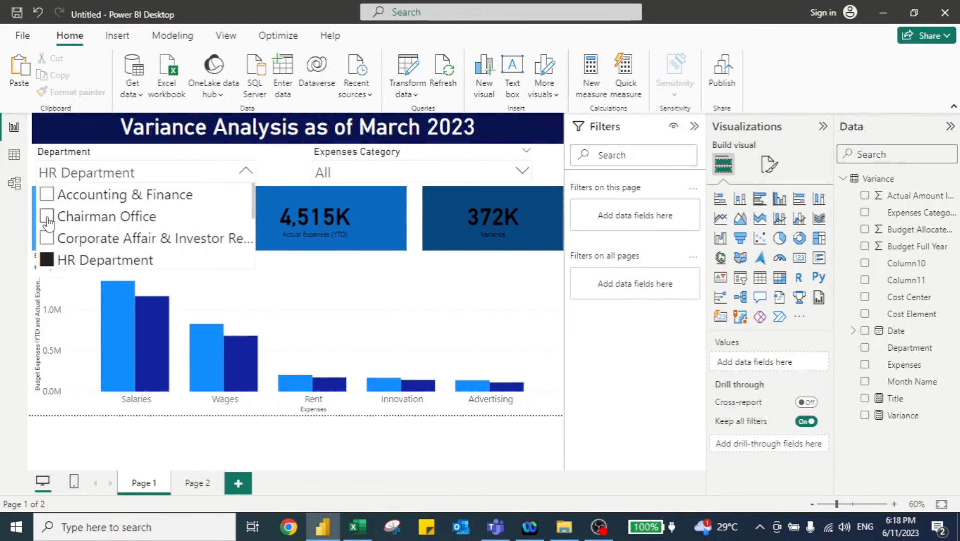
left_click(47, 217)
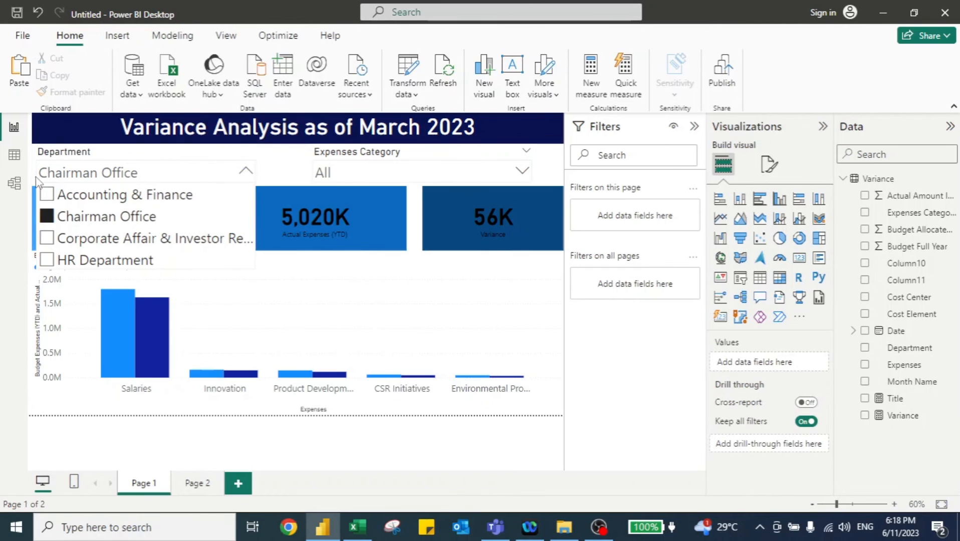
left_click(234, 278)
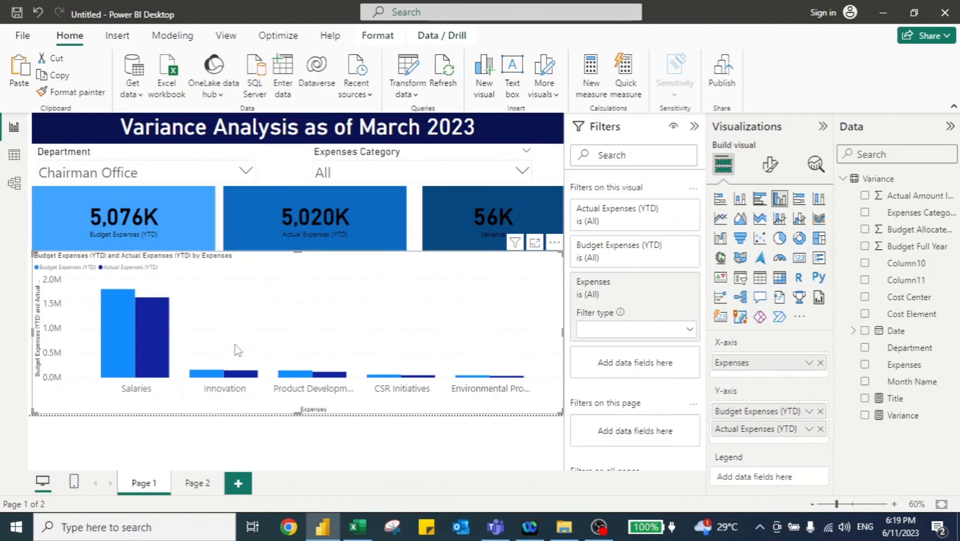
left_click(198, 484)
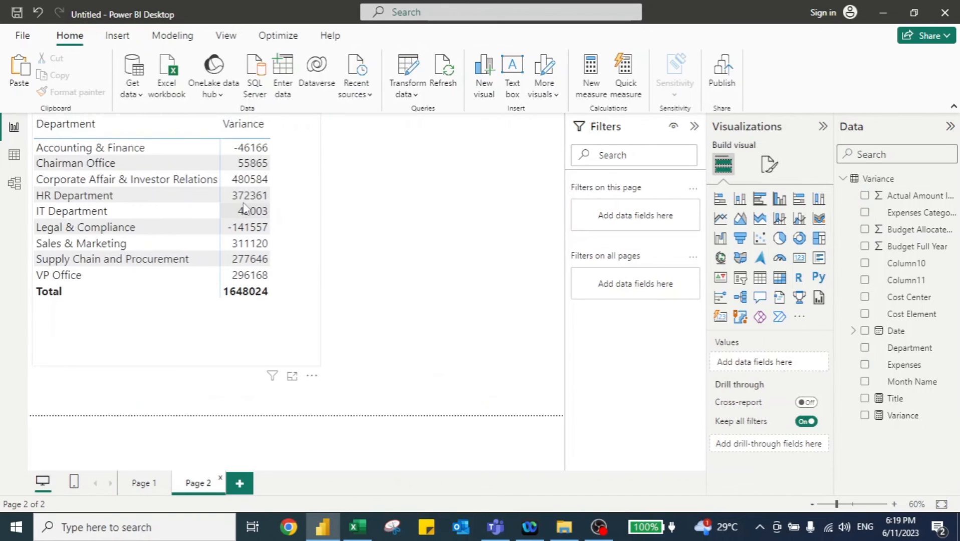
left_click(143, 484)
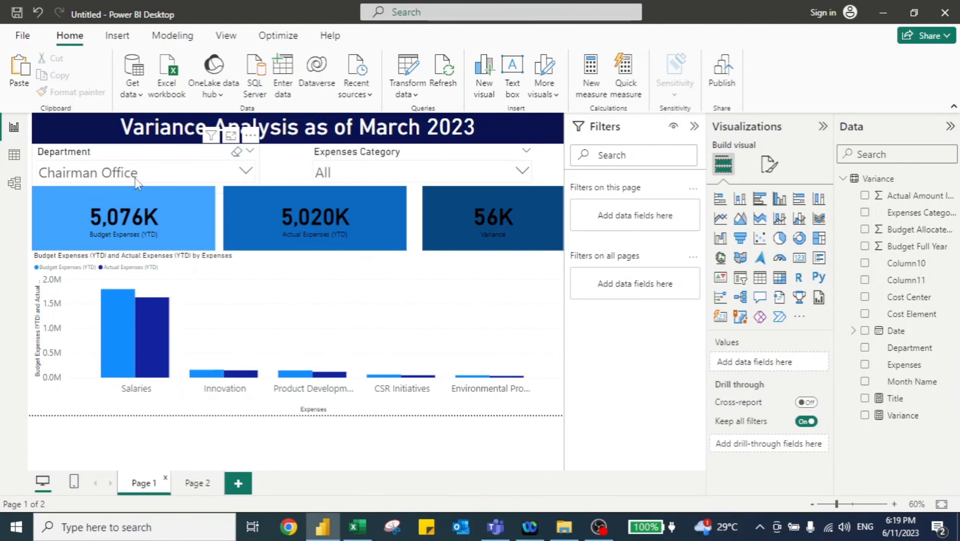
- Open the Sync slicers pane and sync the Department slicer across Page 1 and Page 2
left_click(225, 36)
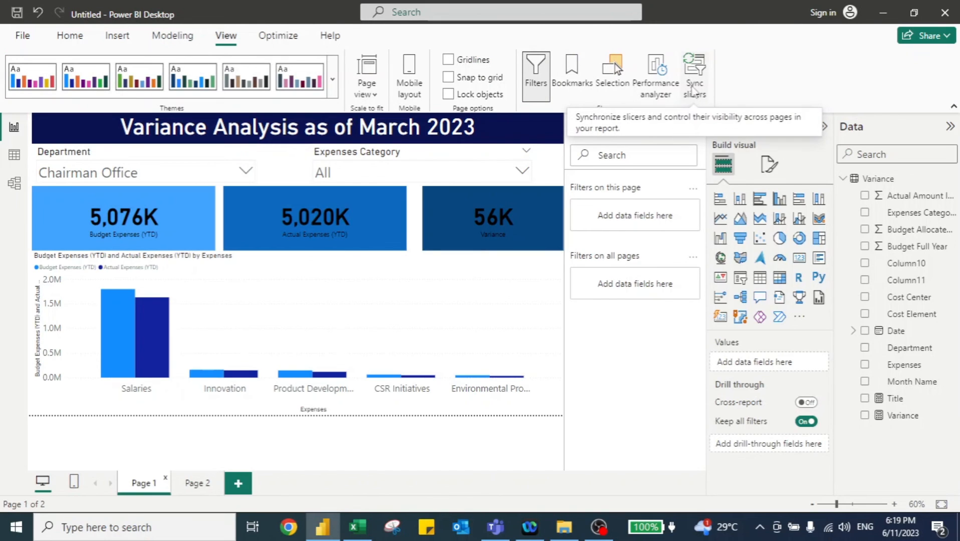
left_click(694, 73)
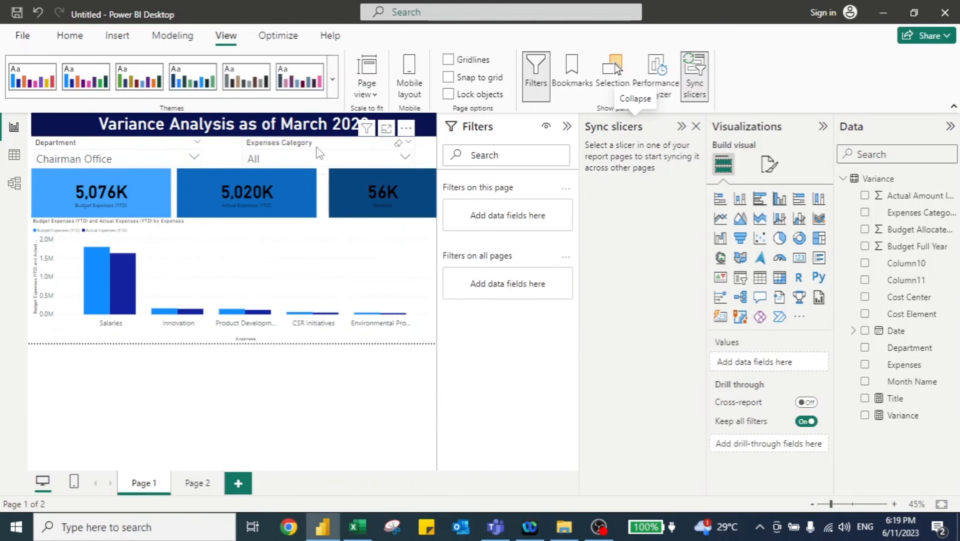
left_click(79, 146)
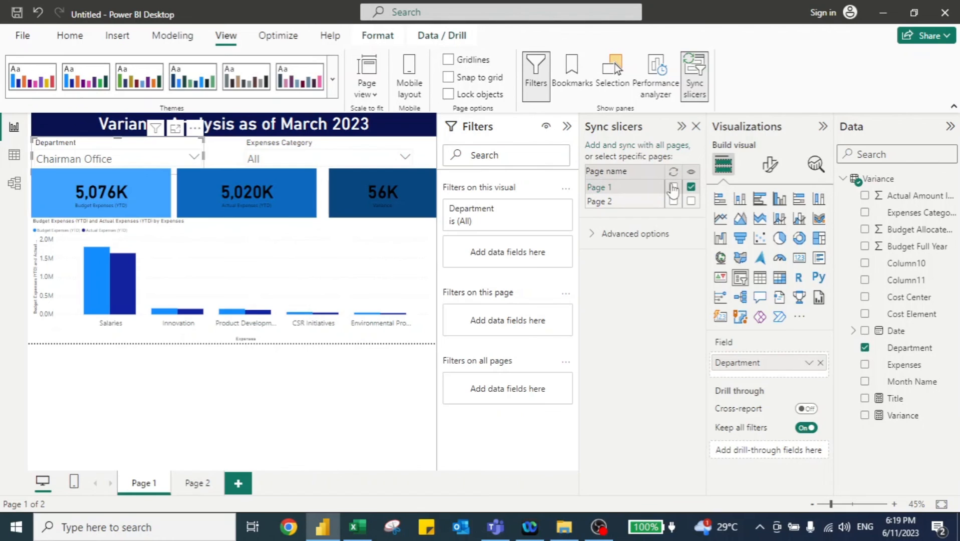
left_click(673, 189)
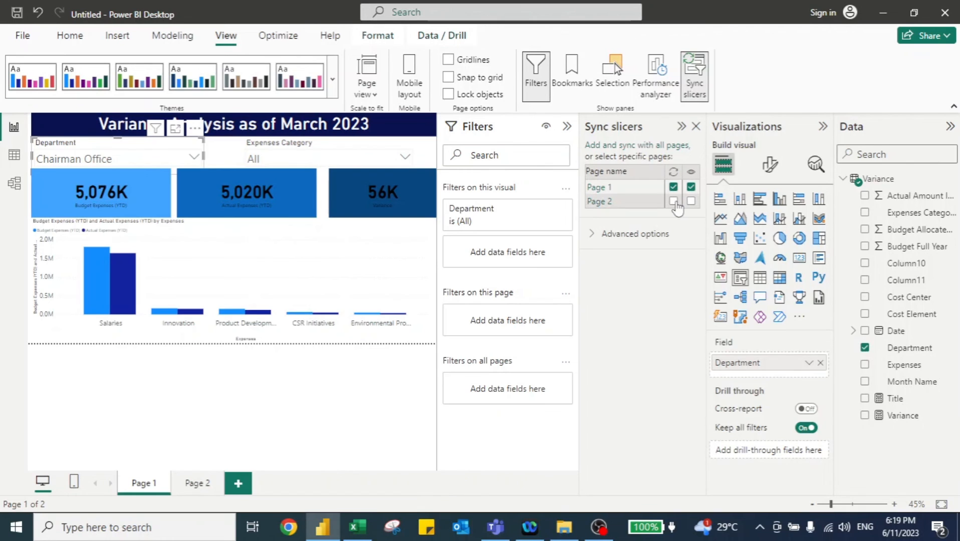
left_click(674, 201)
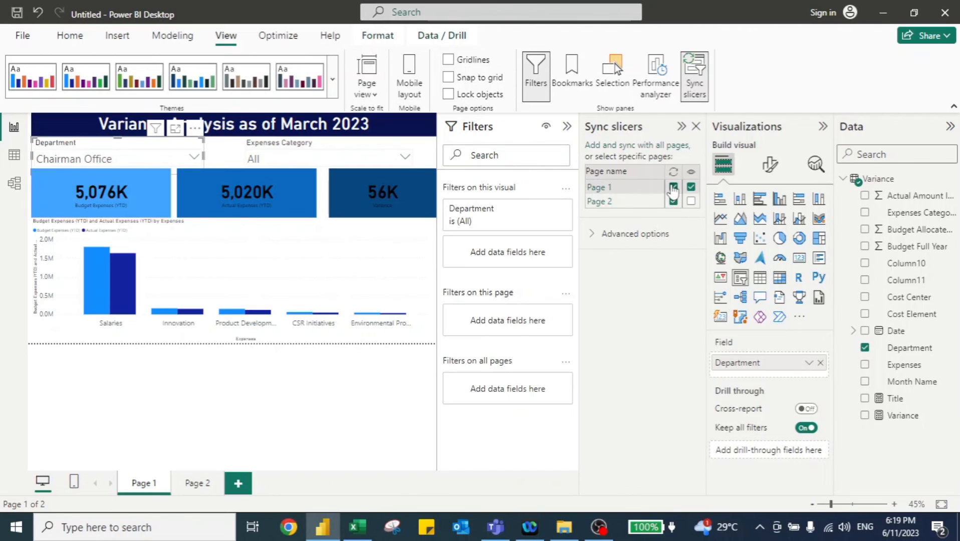
left_click(674, 201)
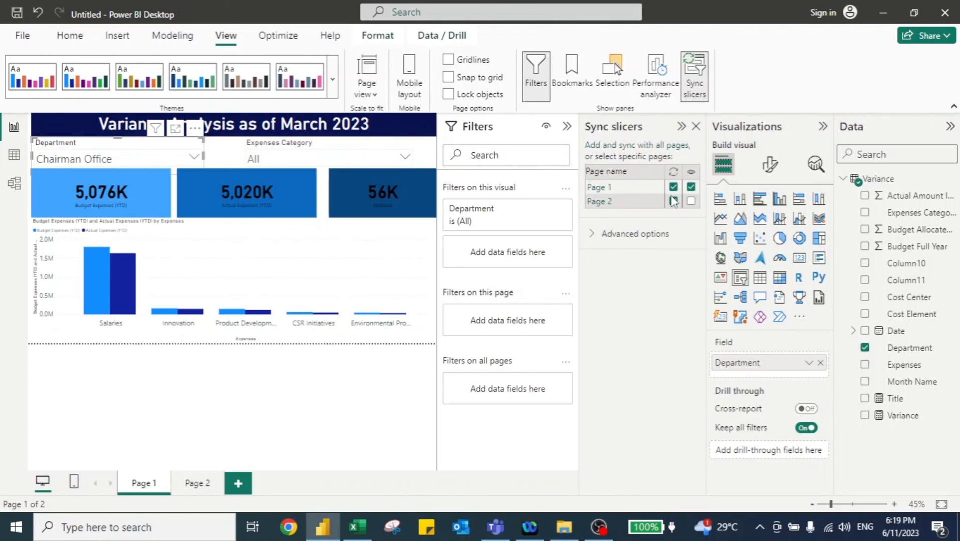
- Select Accounting & Finance in the Department slicer and check the filtered matrix on Page 2
left_click(194, 158)
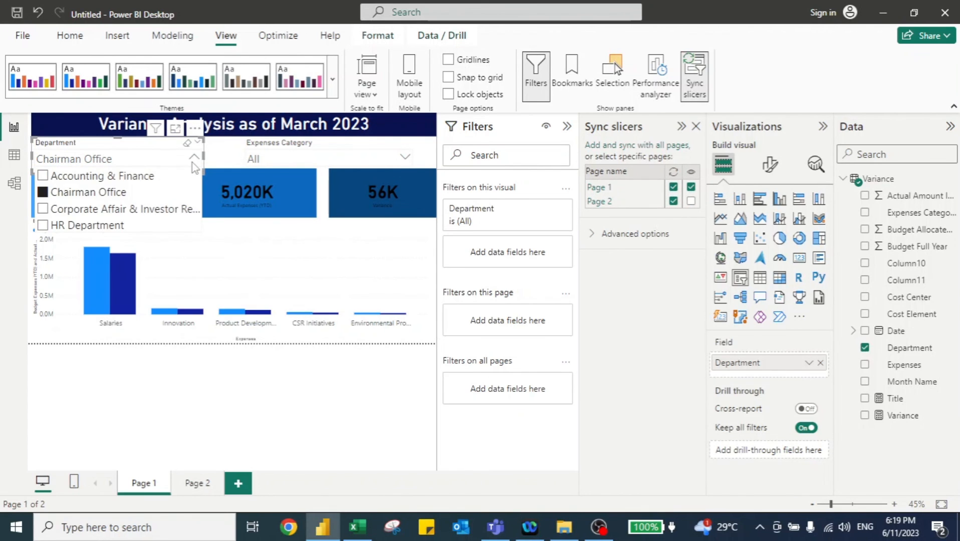
left_click(43, 178)
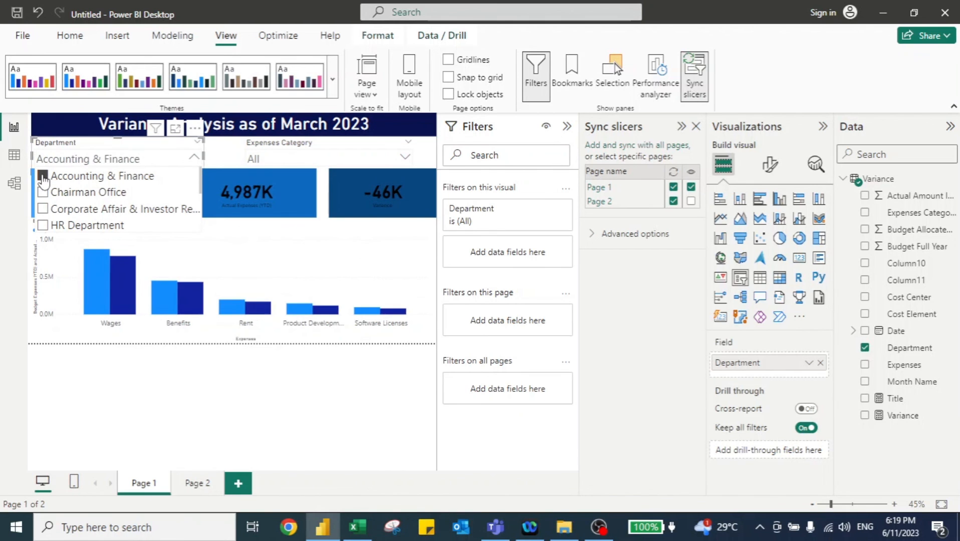
left_click(119, 366)
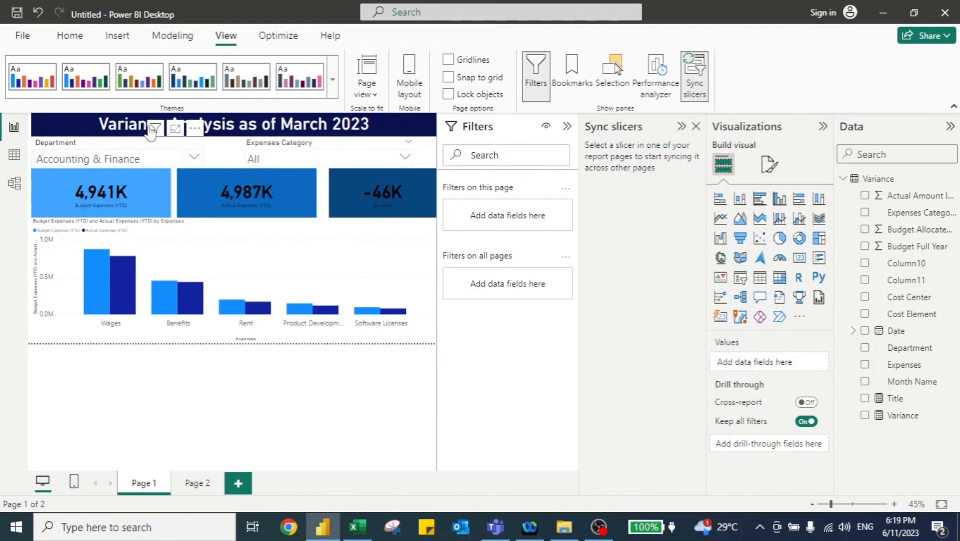
left_click(194, 486)
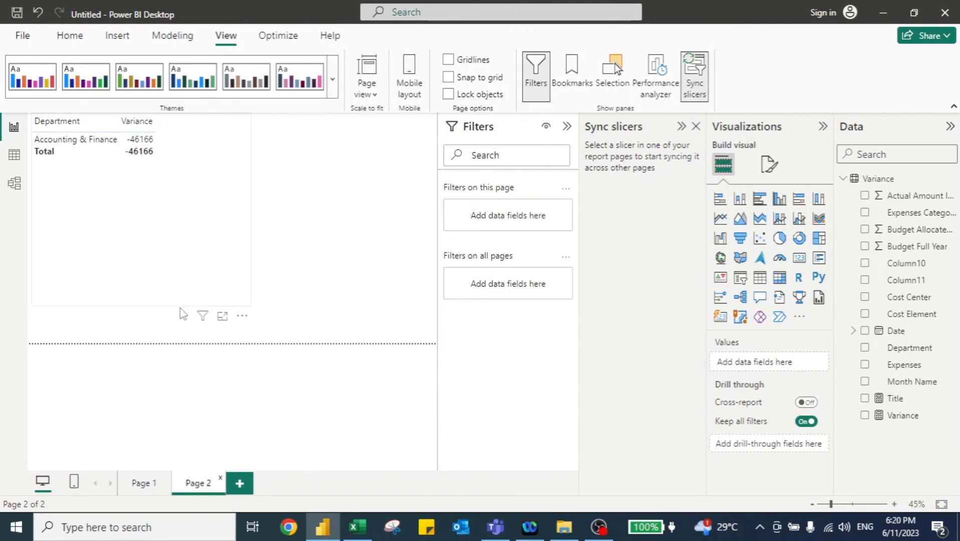
left_click(142, 484)
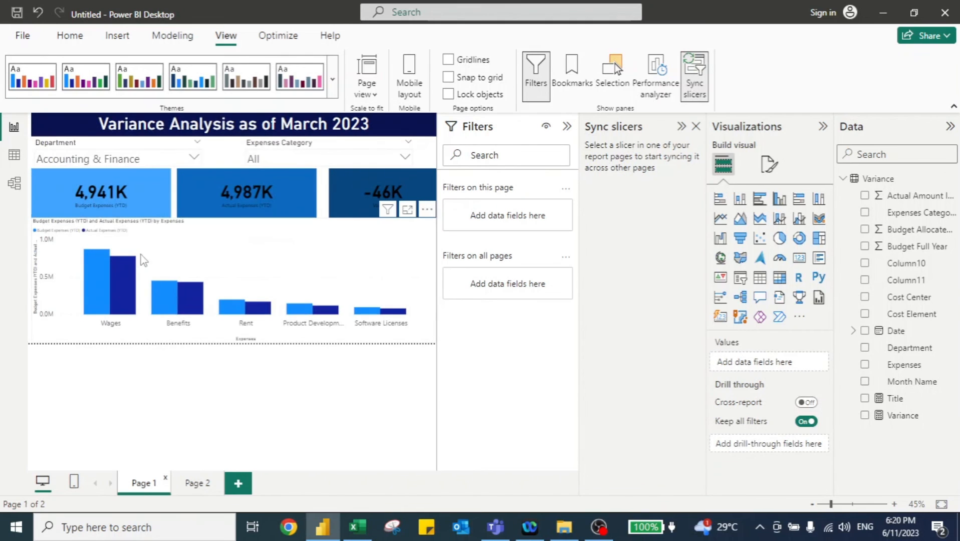
- Select IT Department in the Department slicer and check the filtered matrix on Page 2
left_click(195, 159)
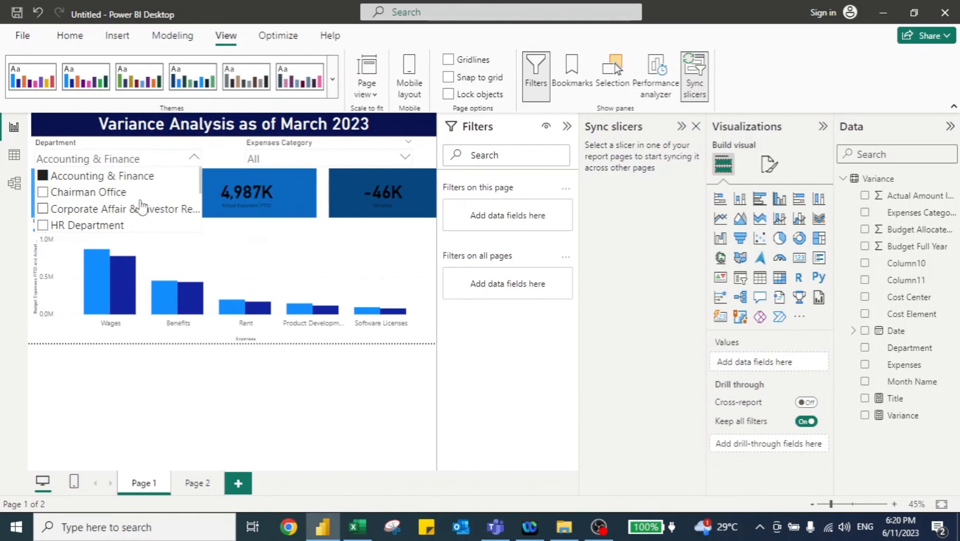
scroll(140, 206, "down", 3)
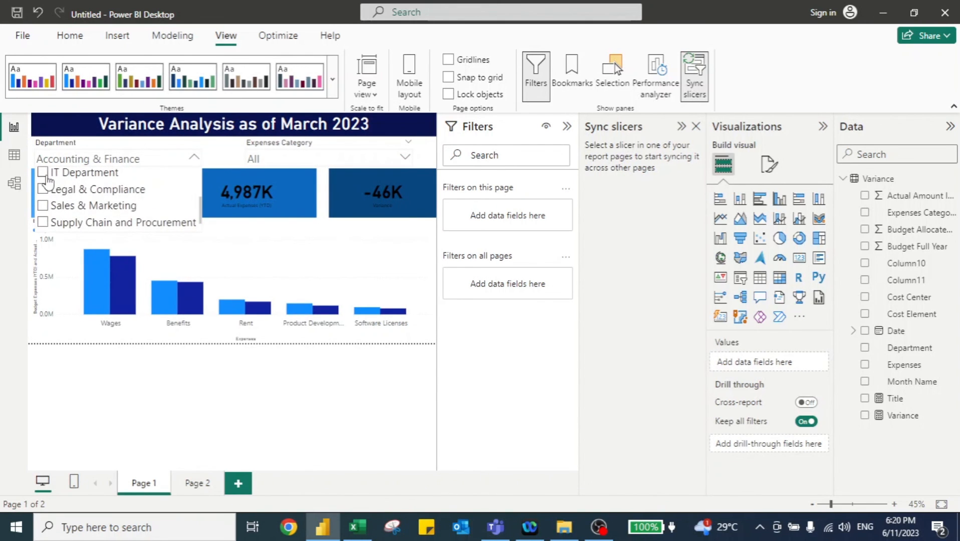
left_click(44, 175)
left_click(149, 382)
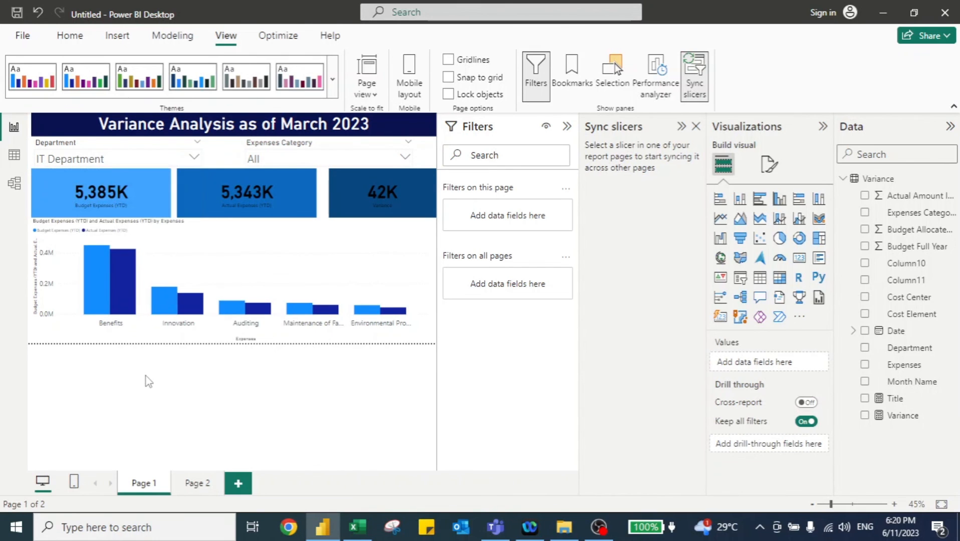
left_click(191, 491)
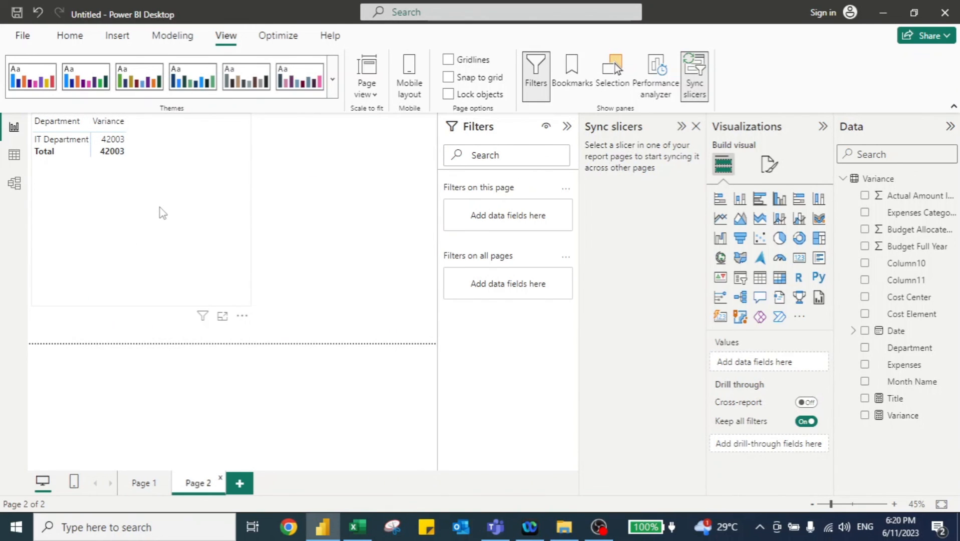
left_click(141, 484)
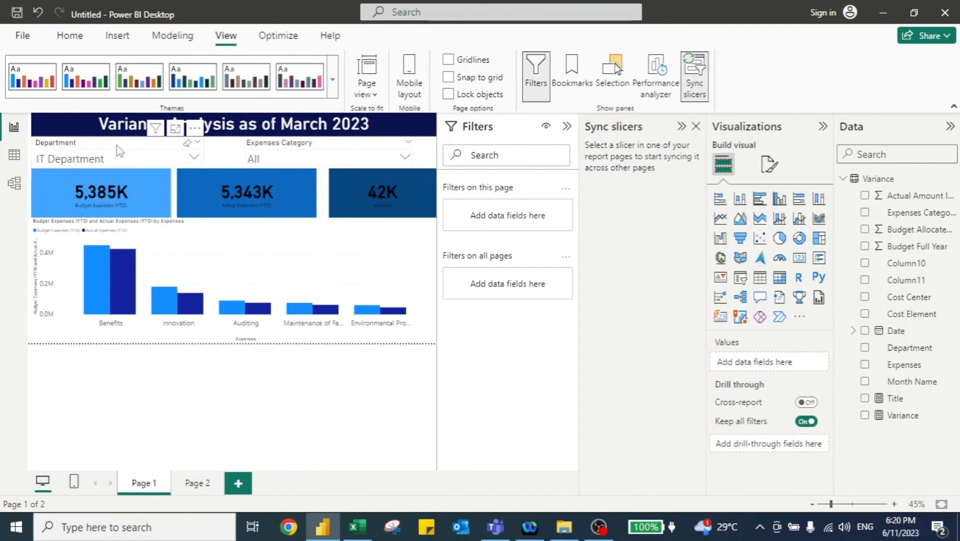
- Make the Department slicer visible on Page 2, then hide it there again
left_click(119, 151)
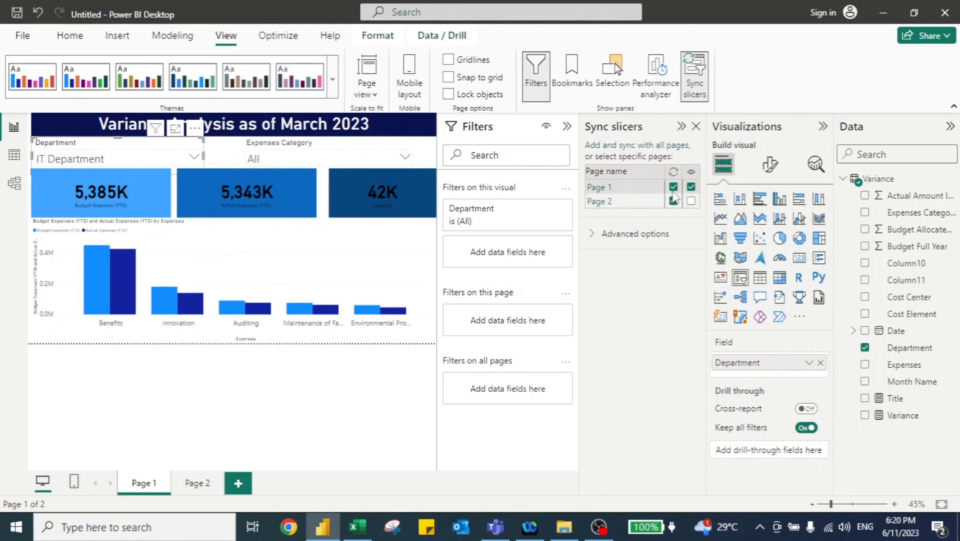
left_click(674, 201)
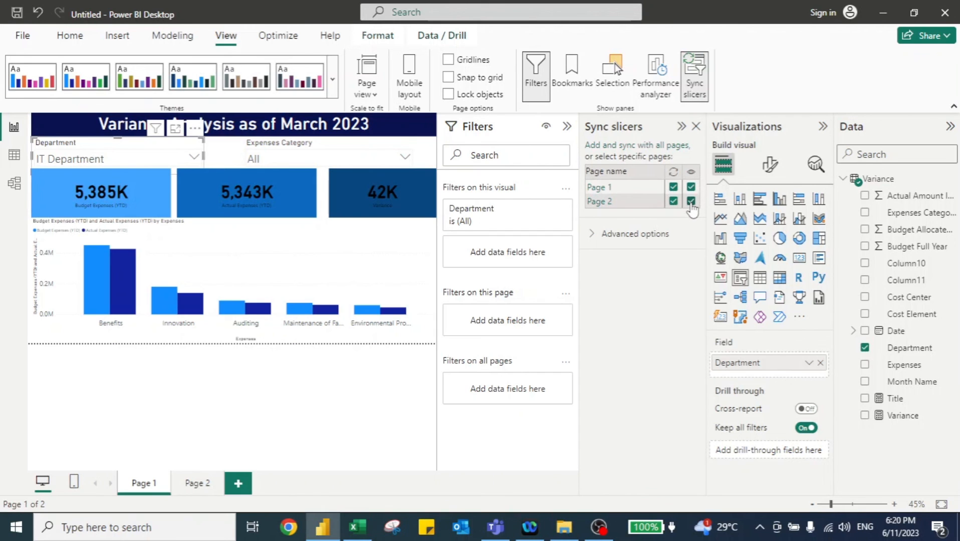
left_click(196, 484)
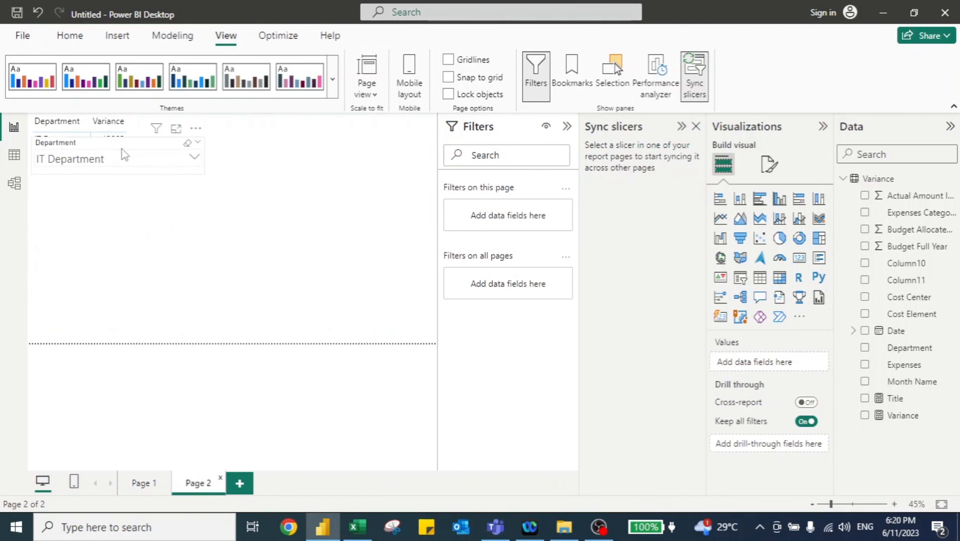
left_click(130, 229)
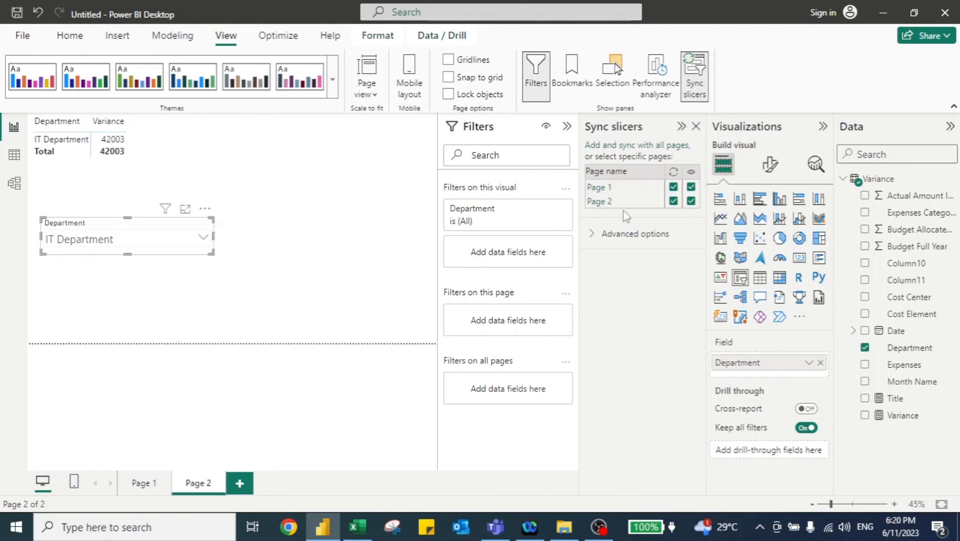
left_click(692, 202)
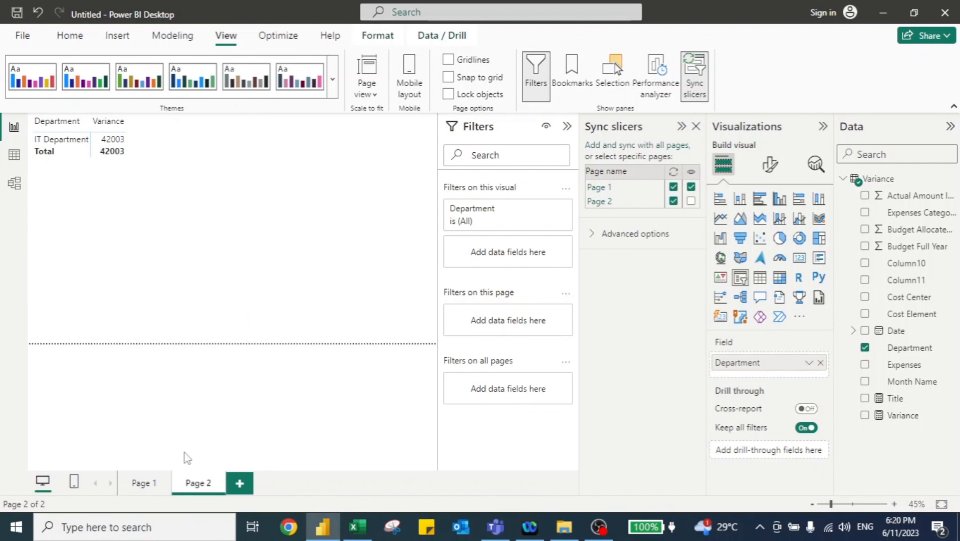
- Return to Page 1 and briefly switch to the Excel source workbook and back
left_click(144, 483)
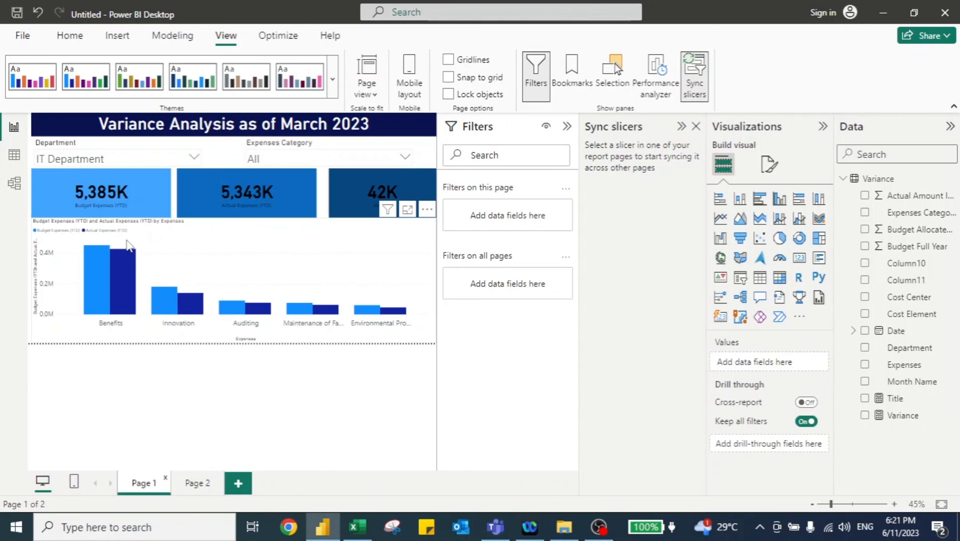
key("alt+Tab")
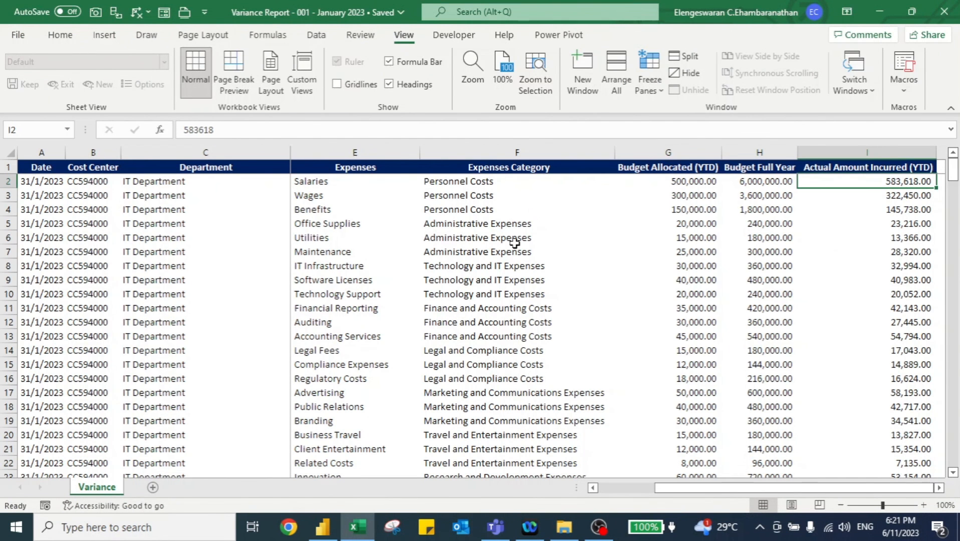
key("alt+Tab")
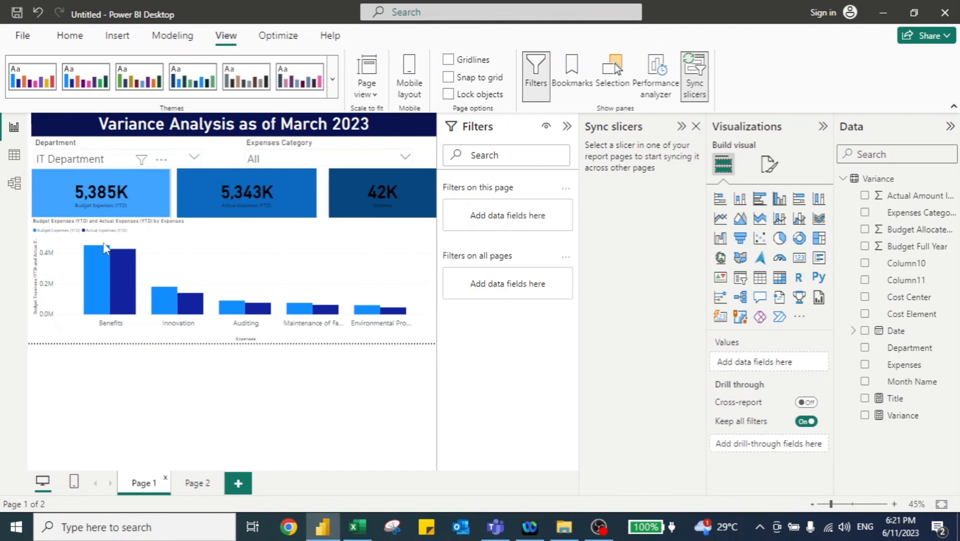